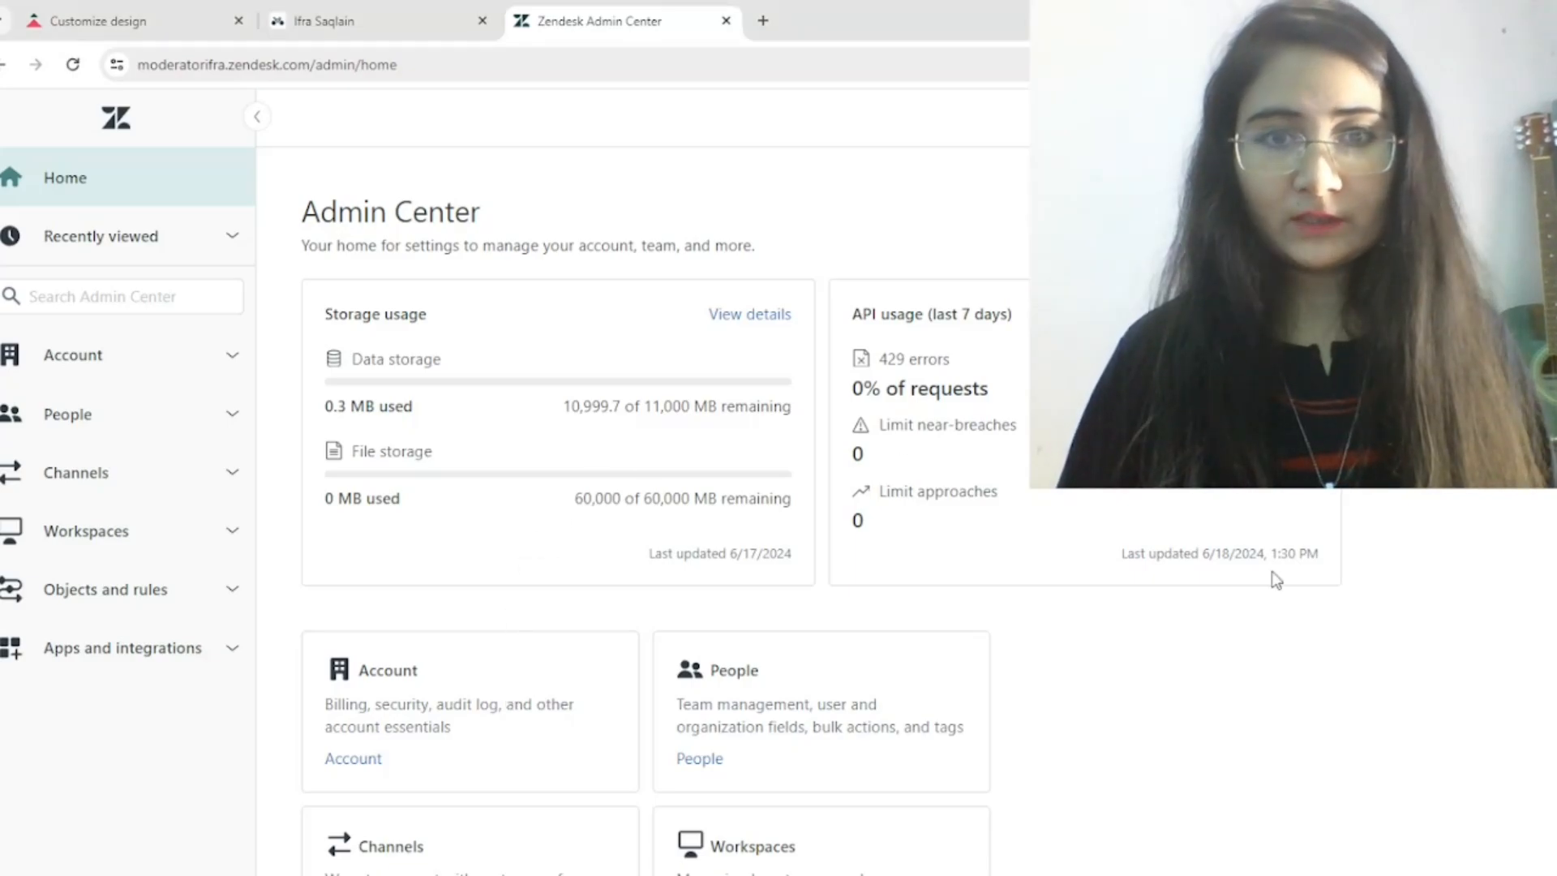
# Enable Chat in the second brand's classic Web Widget, save, and switch the widget to messaging
pyautogui.click(142, 485)
pyautogui.scroll(-5, 139, 487)
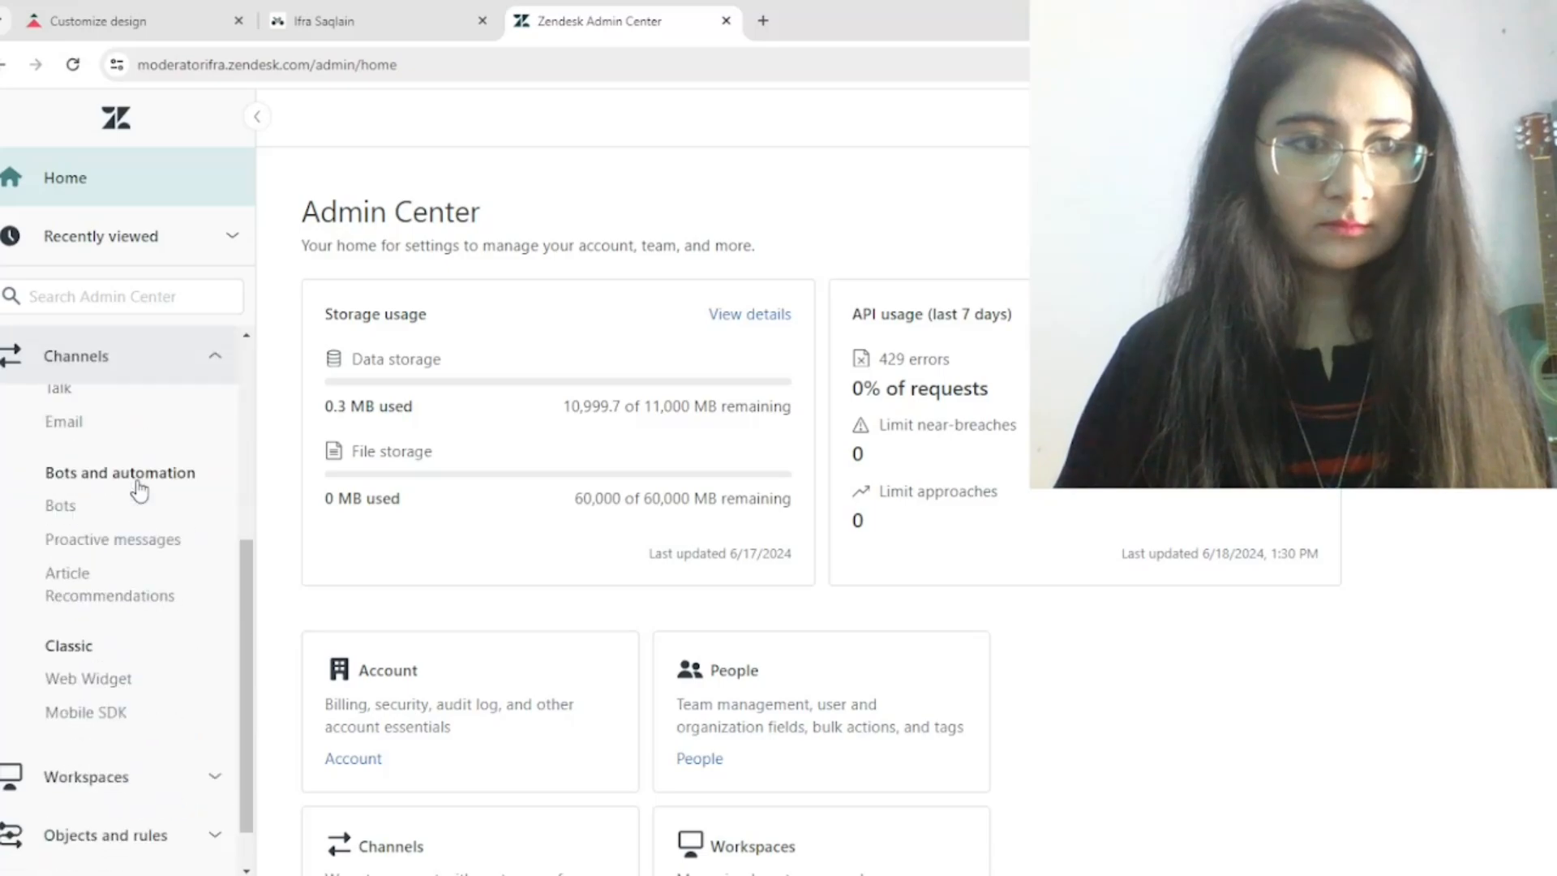
pyautogui.click(84, 634)
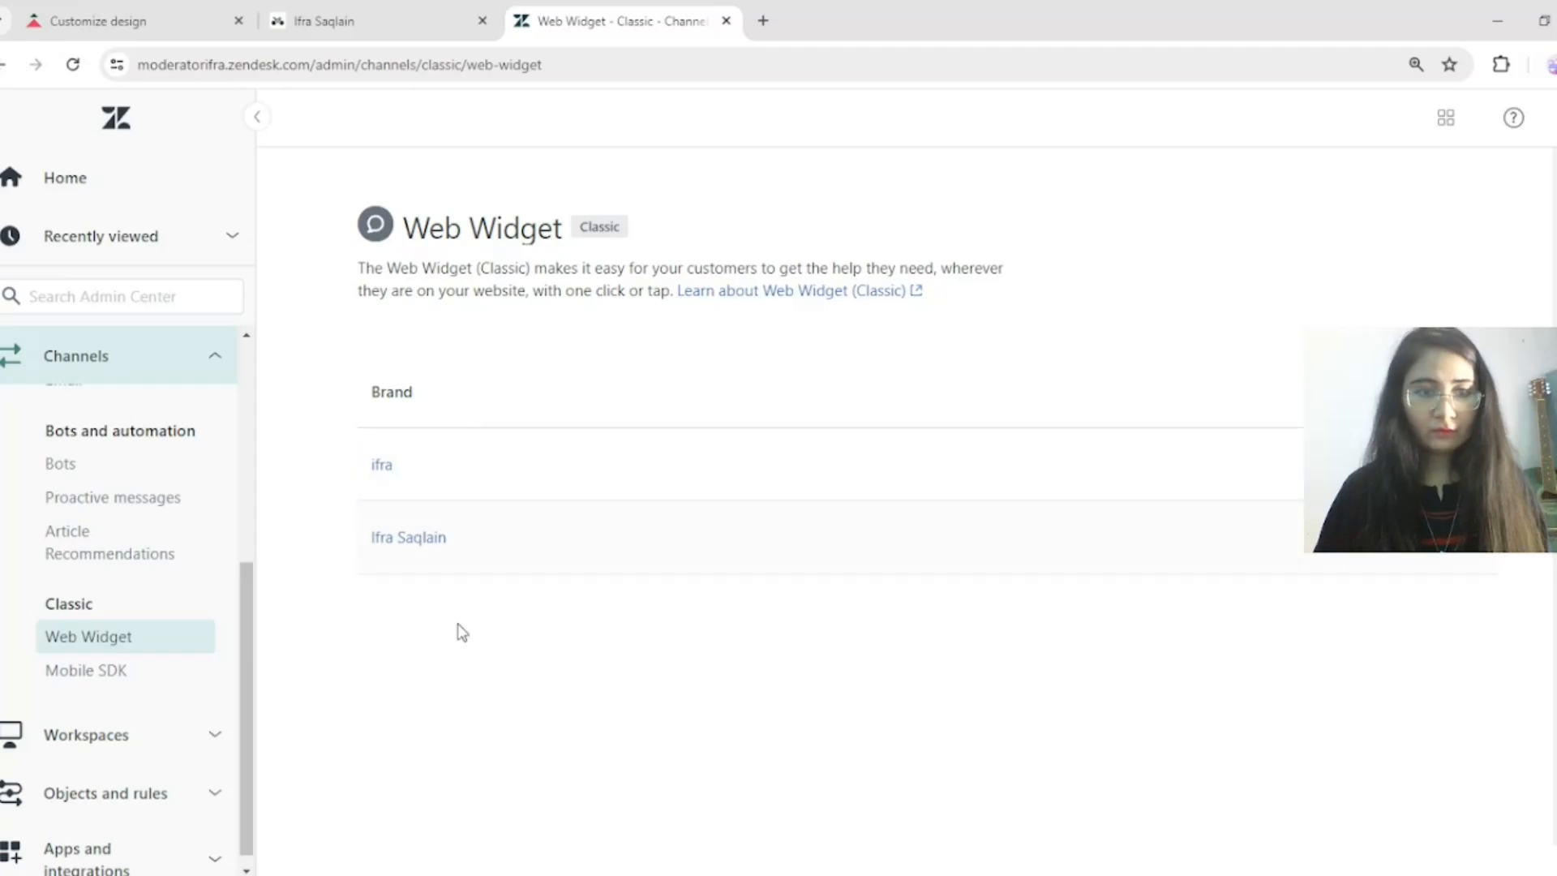
pyautogui.click(430, 539)
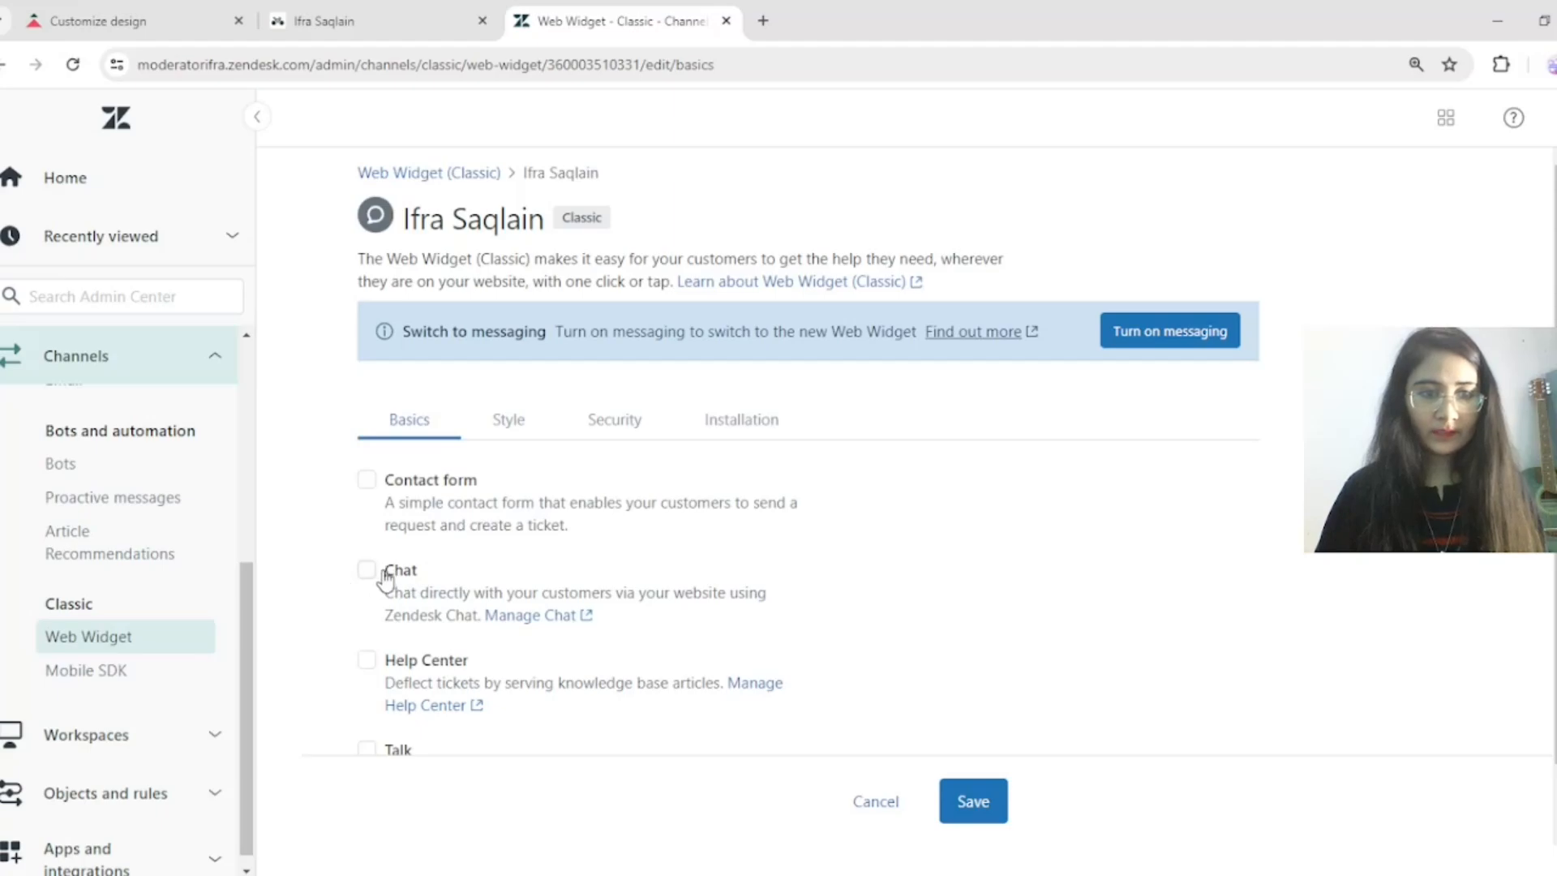
pyautogui.click(367, 573)
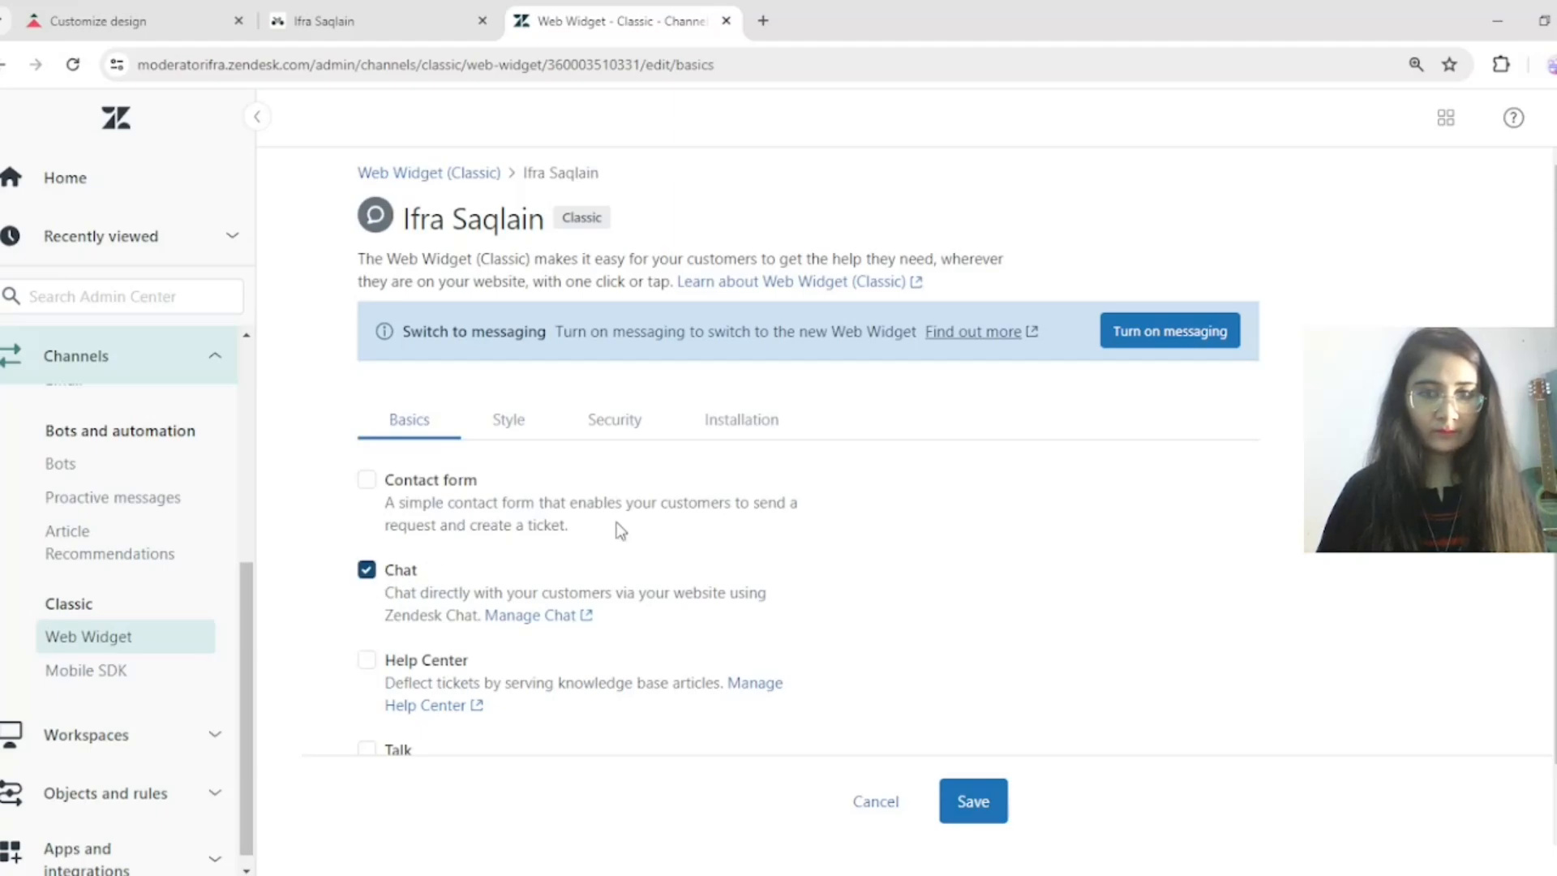
pyautogui.click(968, 812)
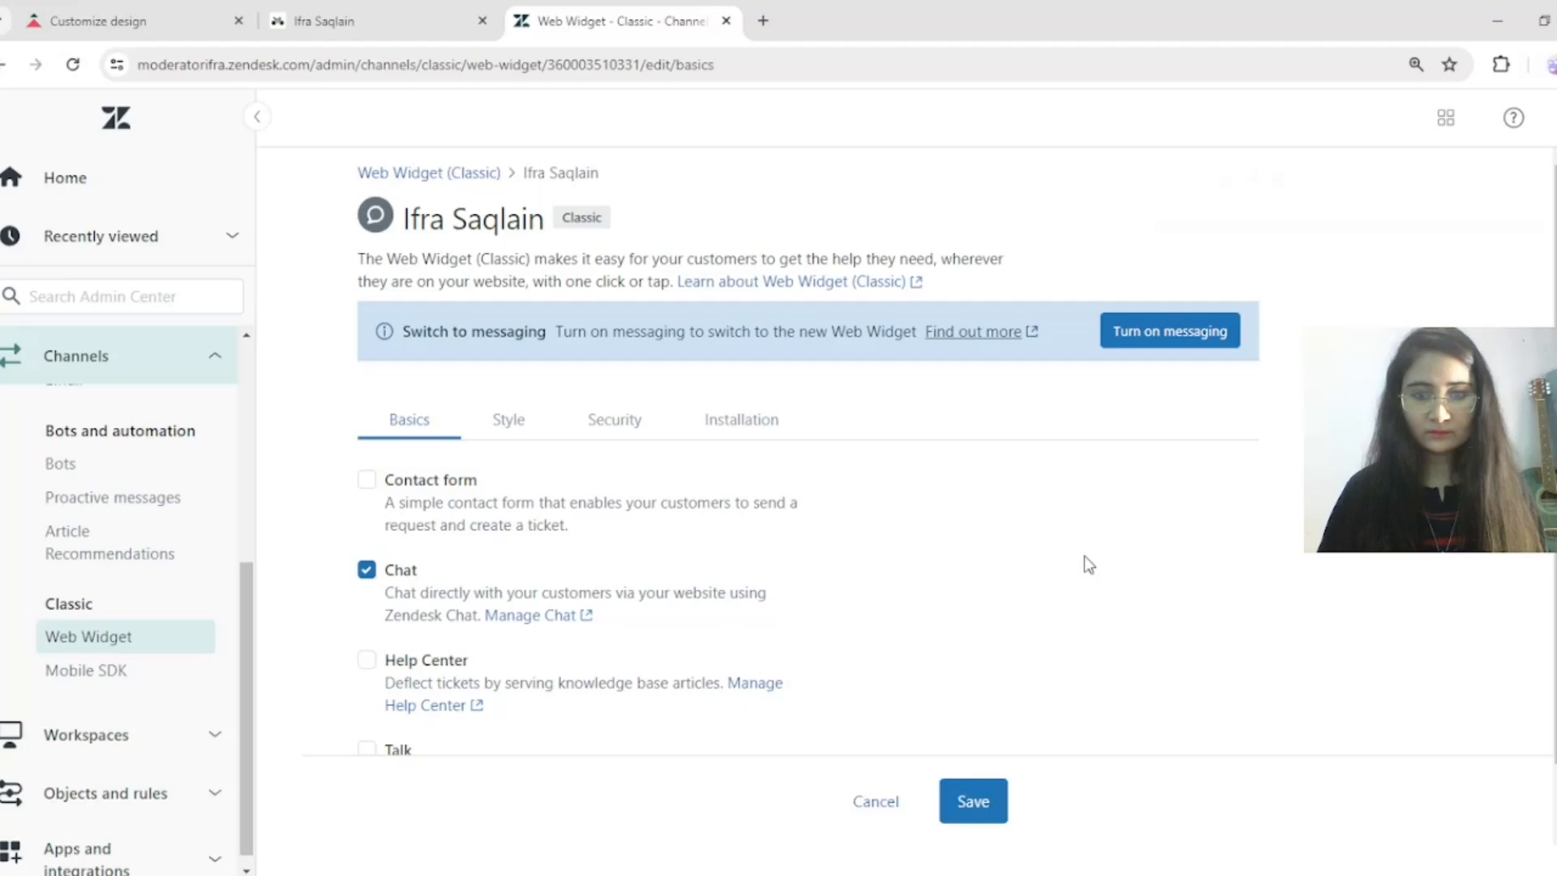
pyautogui.click(1142, 332)
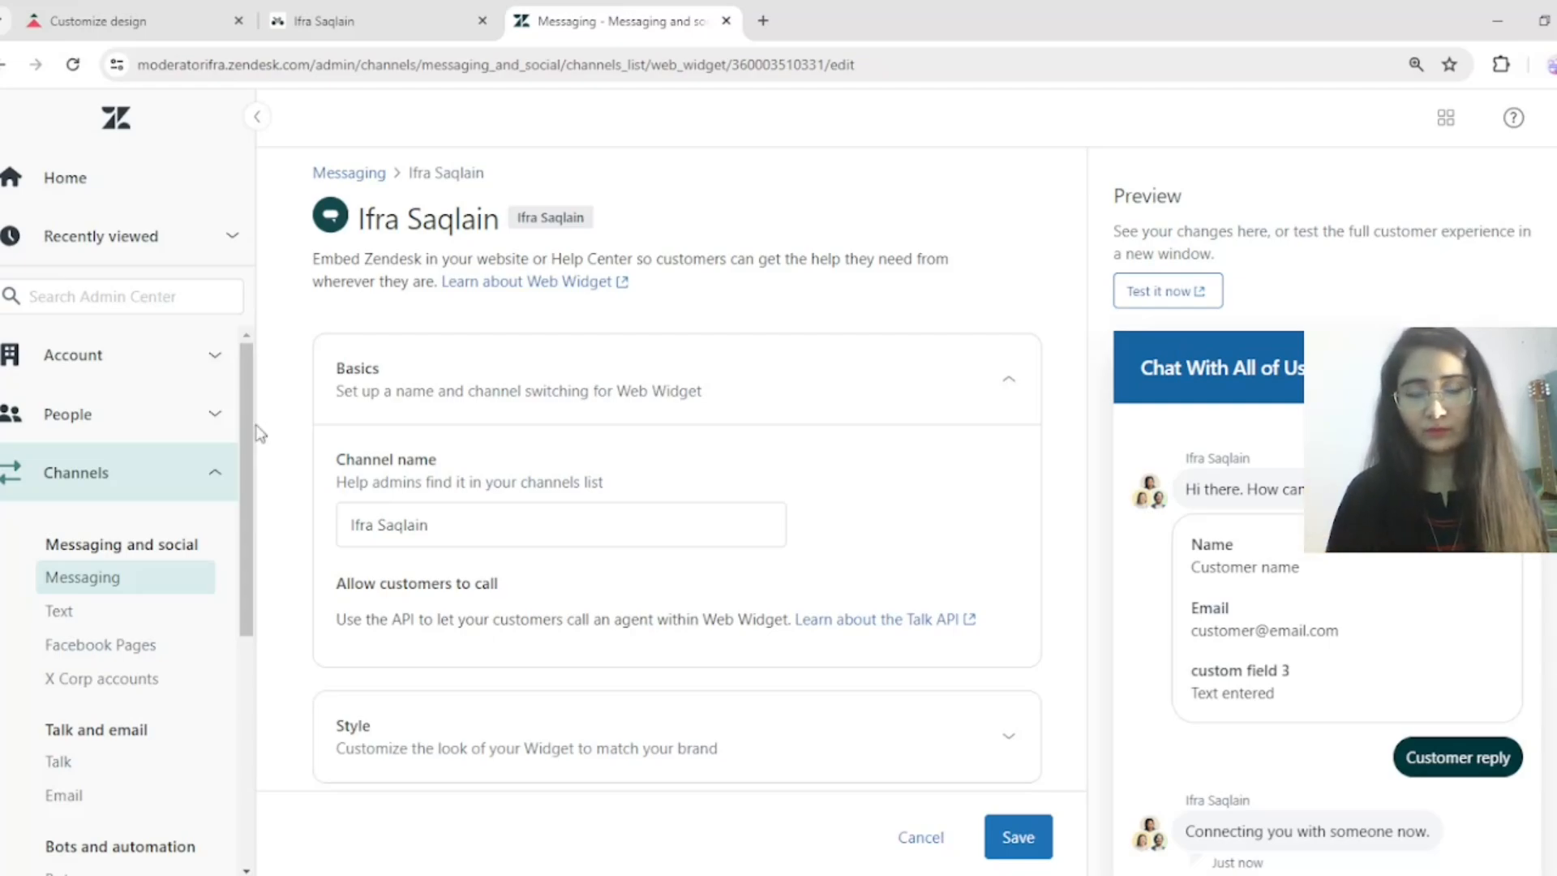
# Start creating a new conversation bot and name it Test Bot
pyautogui.scroll(-1, 244, 471)
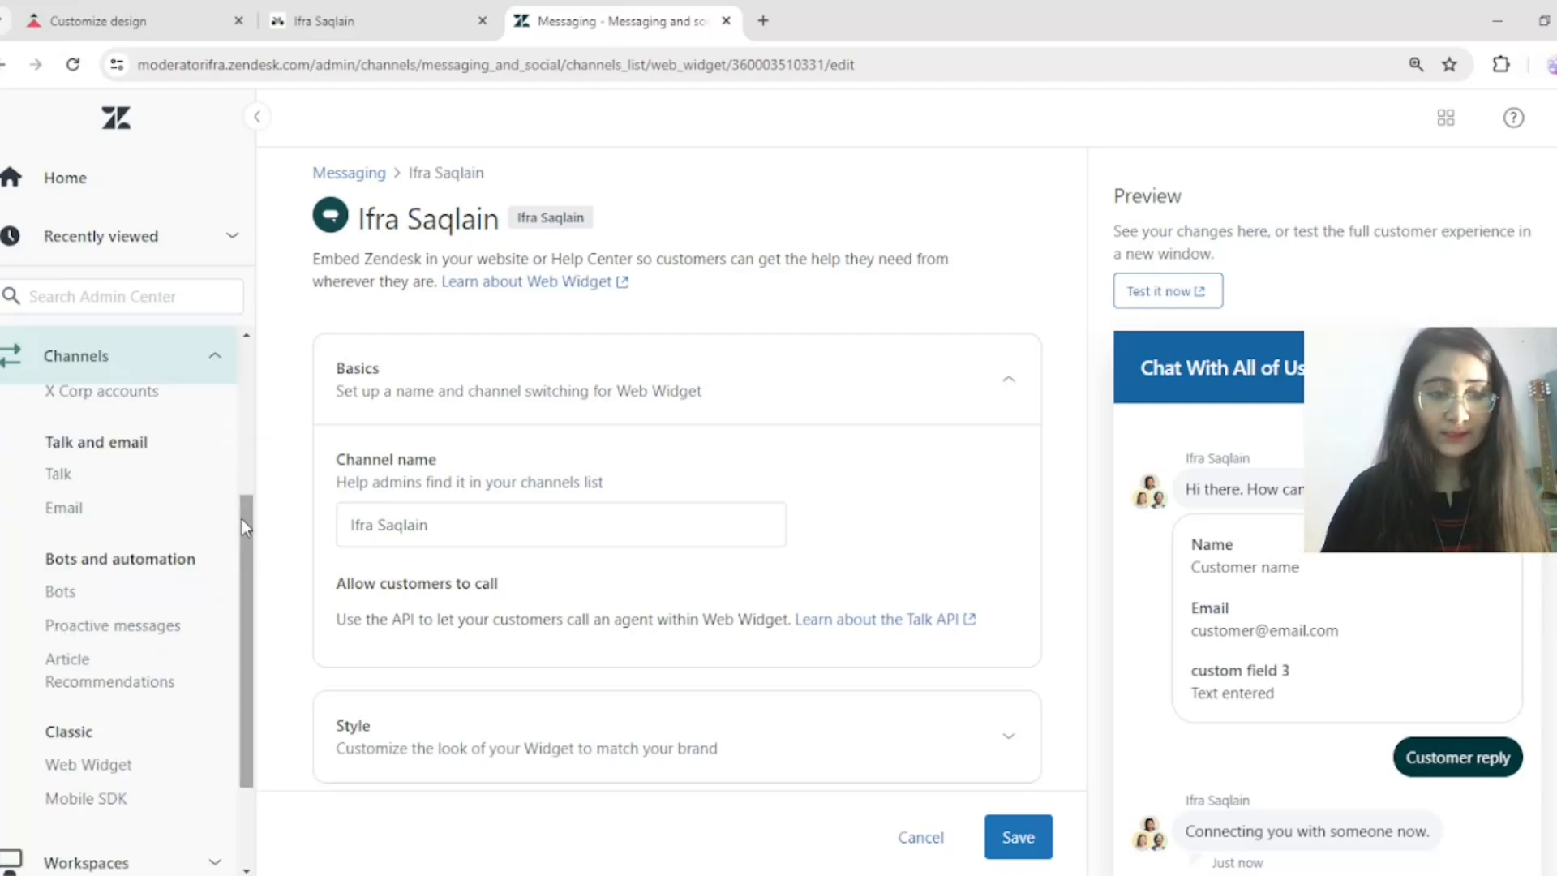
pyautogui.click(75, 680)
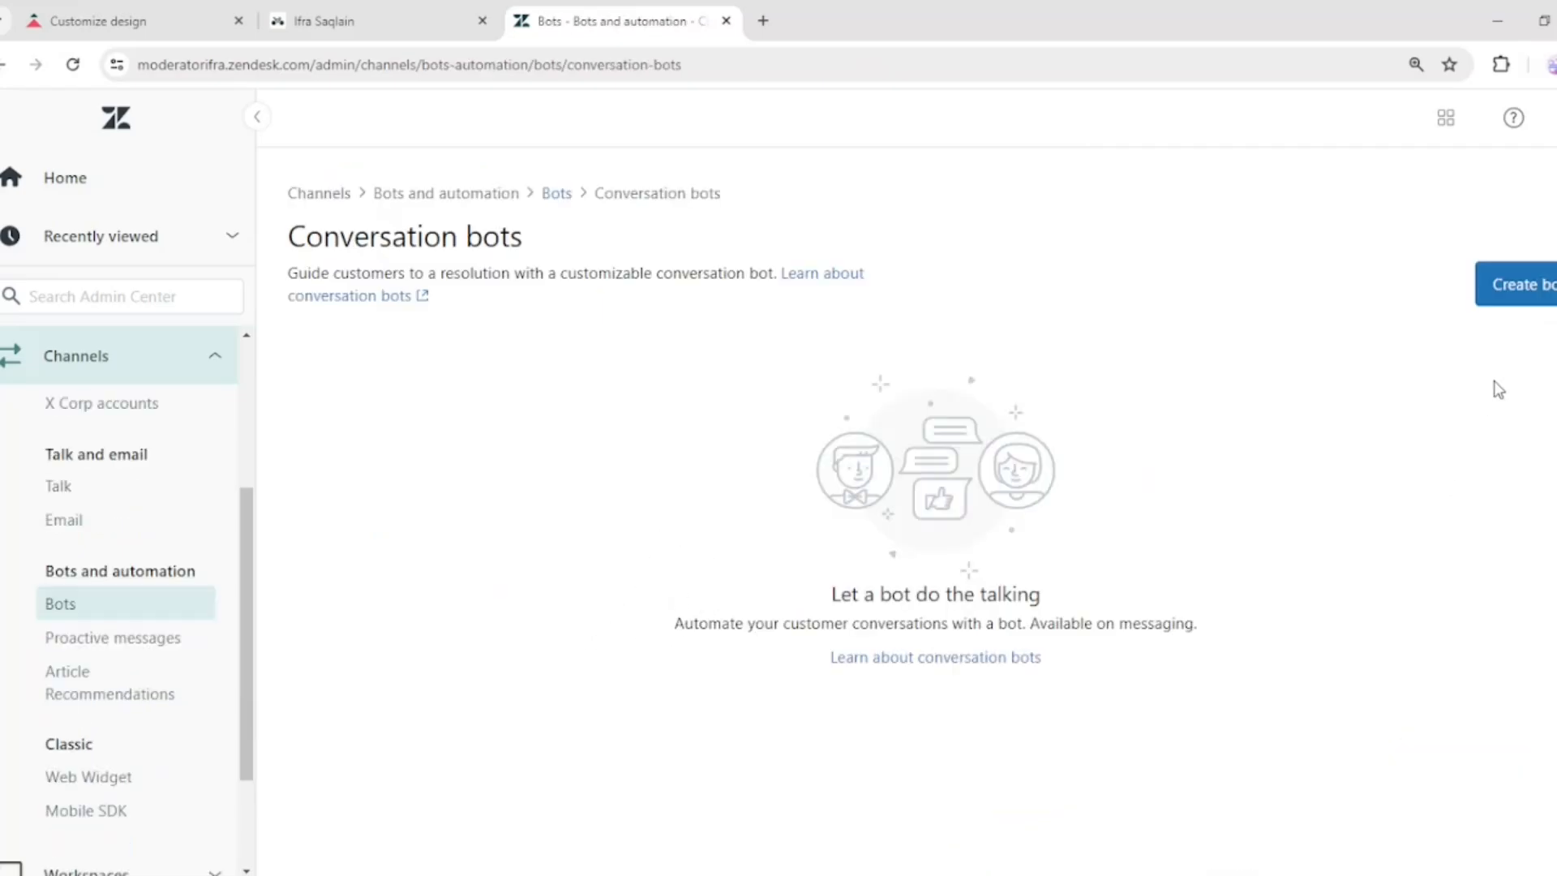
pyautogui.click(1538, 286)
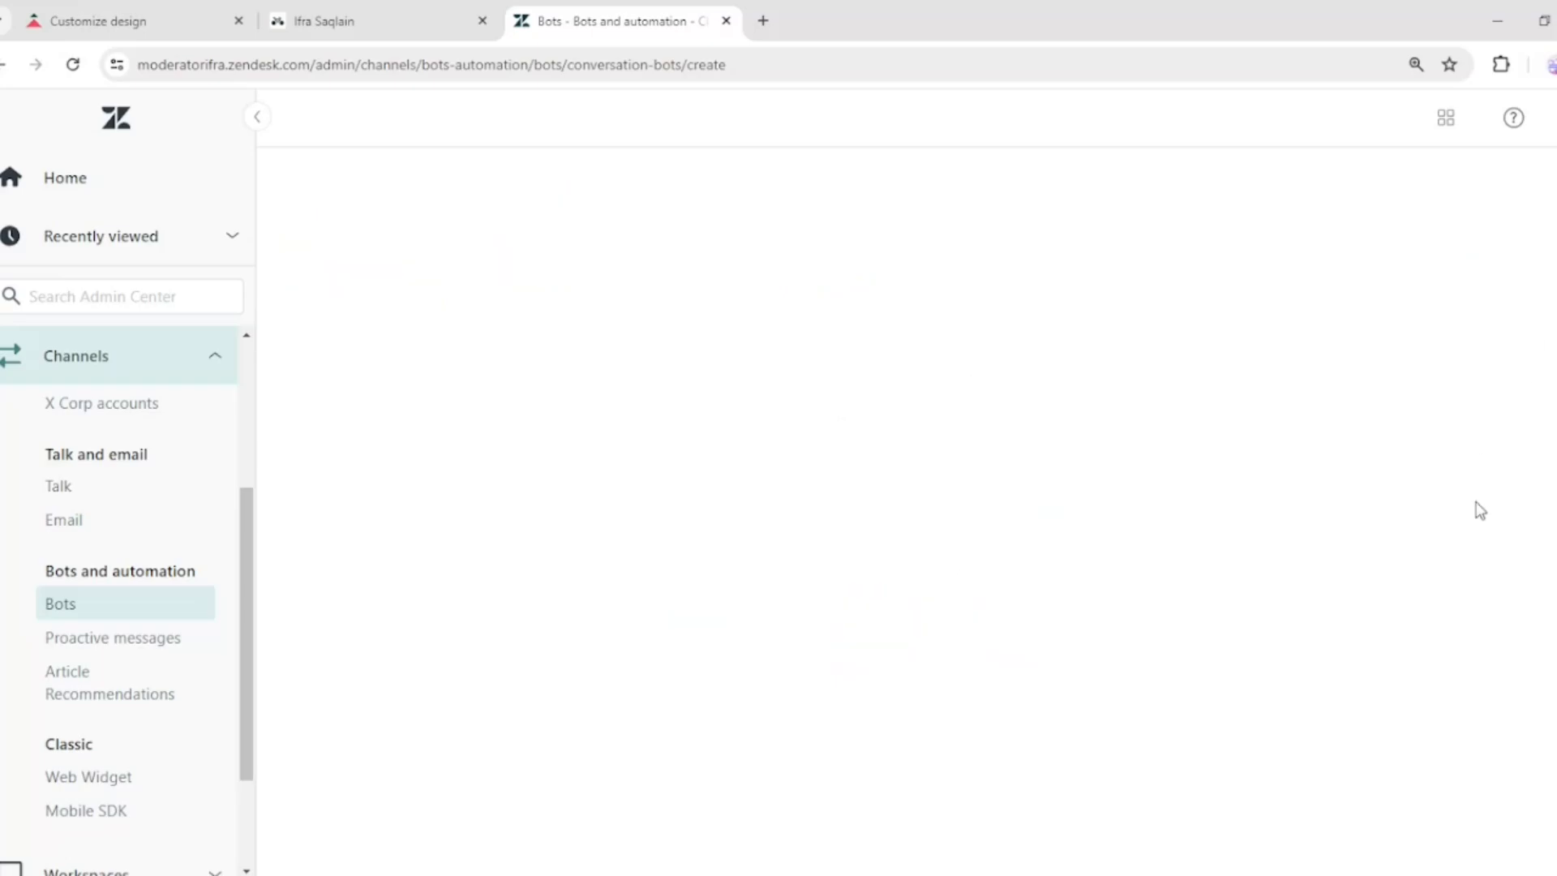
pyautogui.click(425, 407)
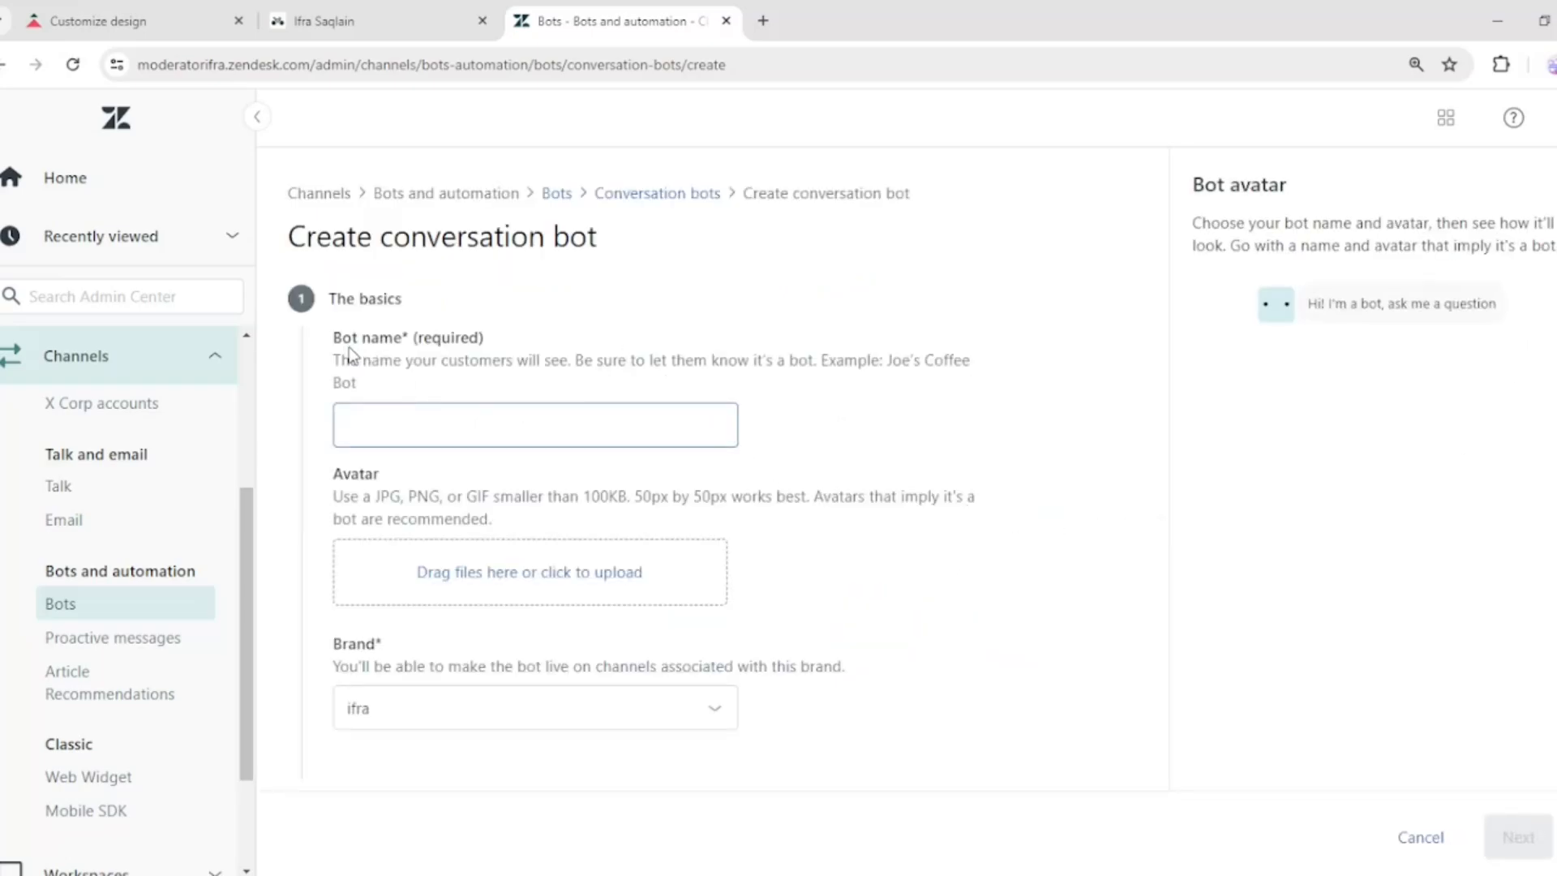
pyautogui.click(435, 416)
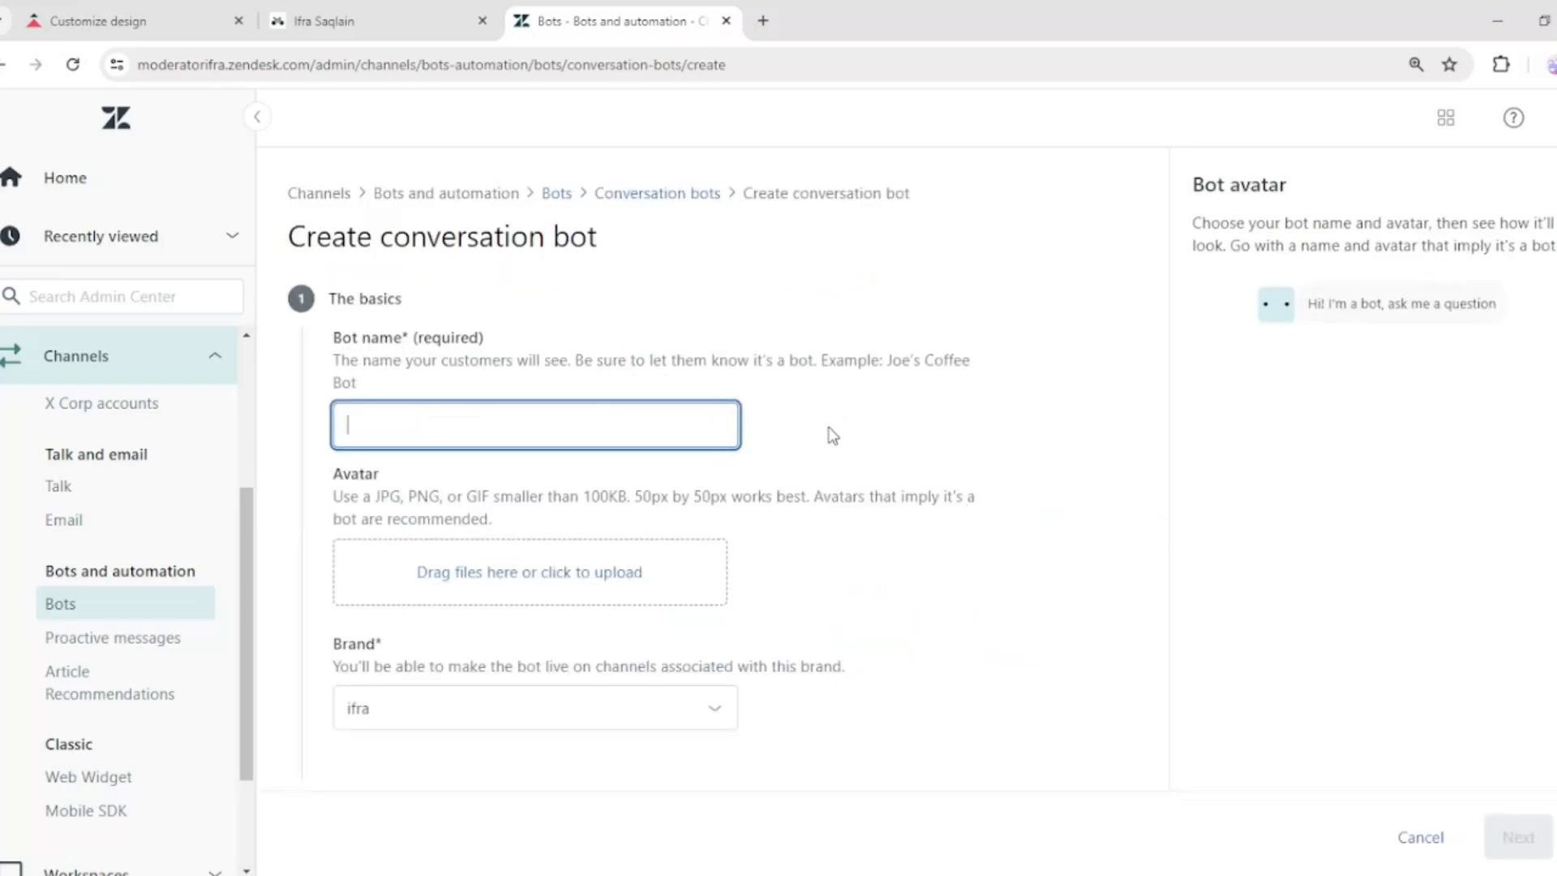
pyautogui.write('Test Bot')
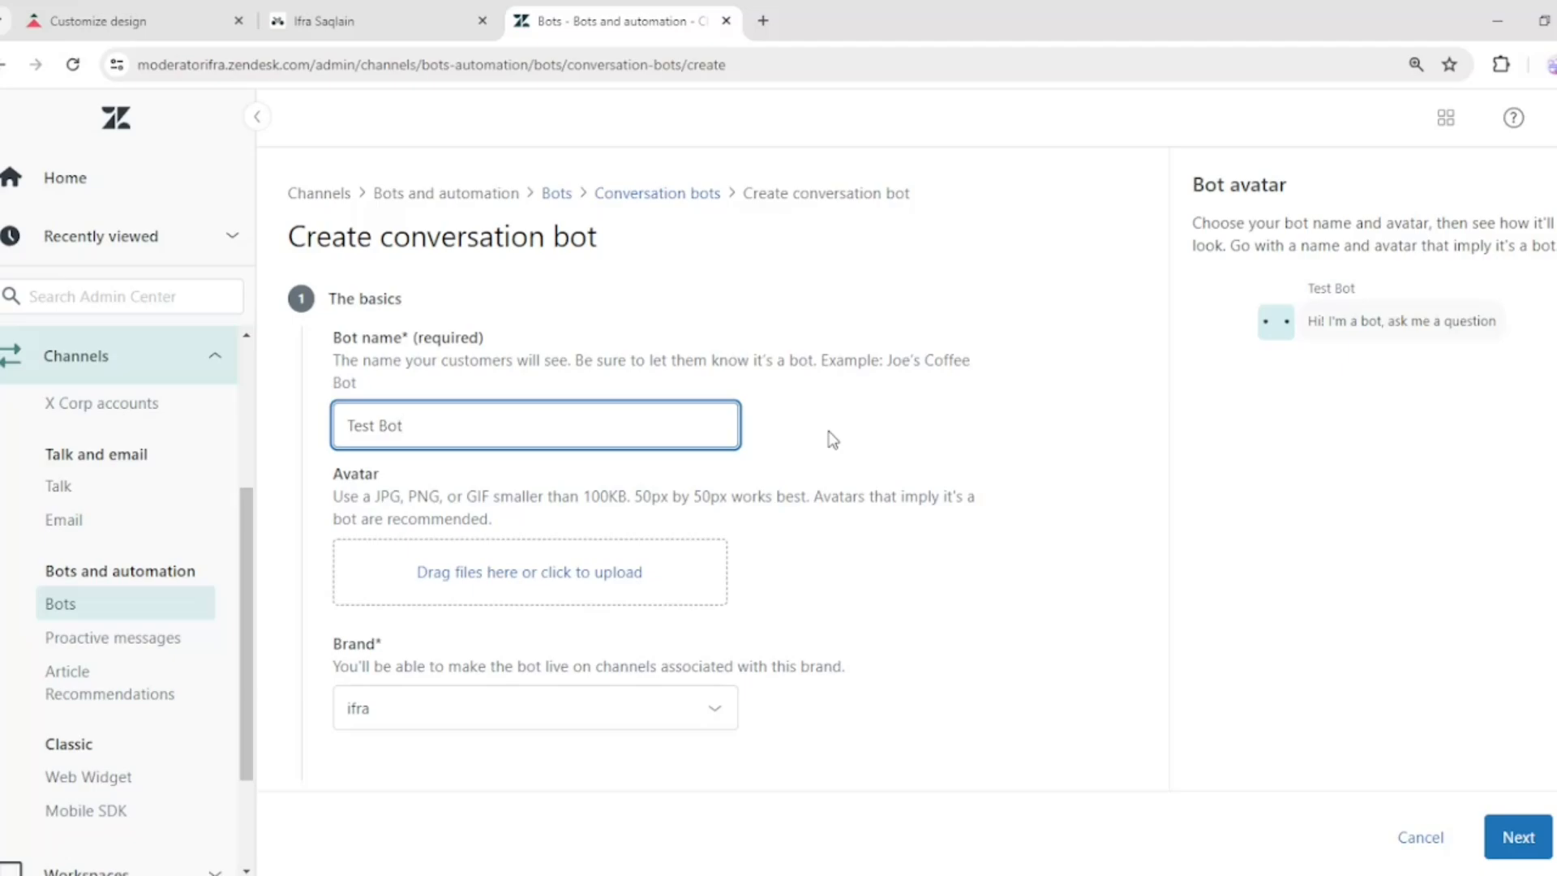
# Set the bot's brand to the second brand and continue to the language step
pyautogui.scroll(-3, 936, 535)
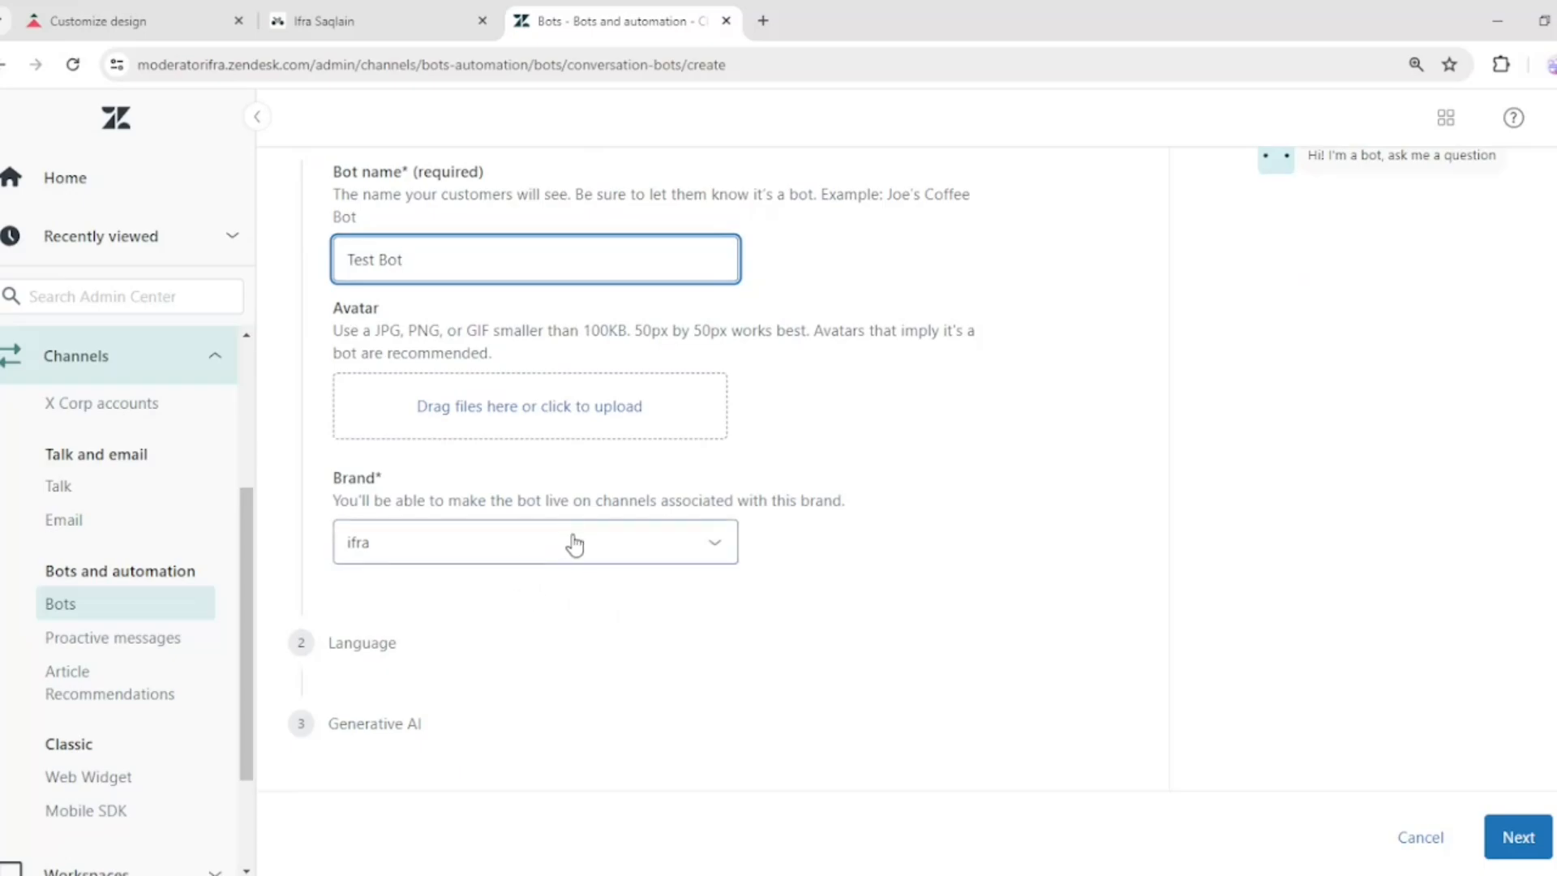
pyautogui.click(718, 548)
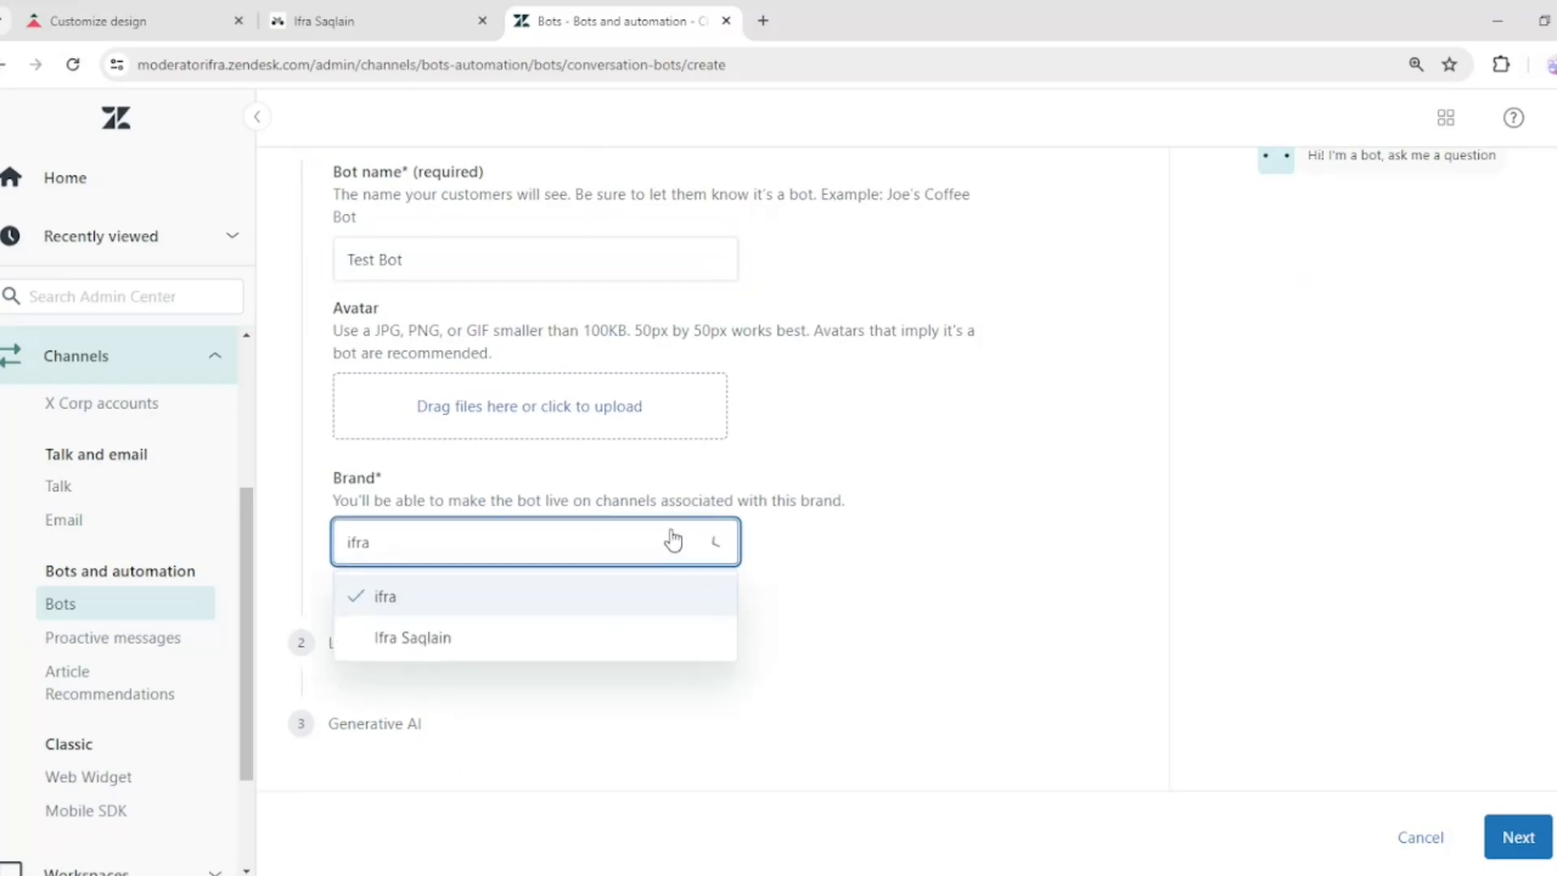
pyautogui.click(443, 638)
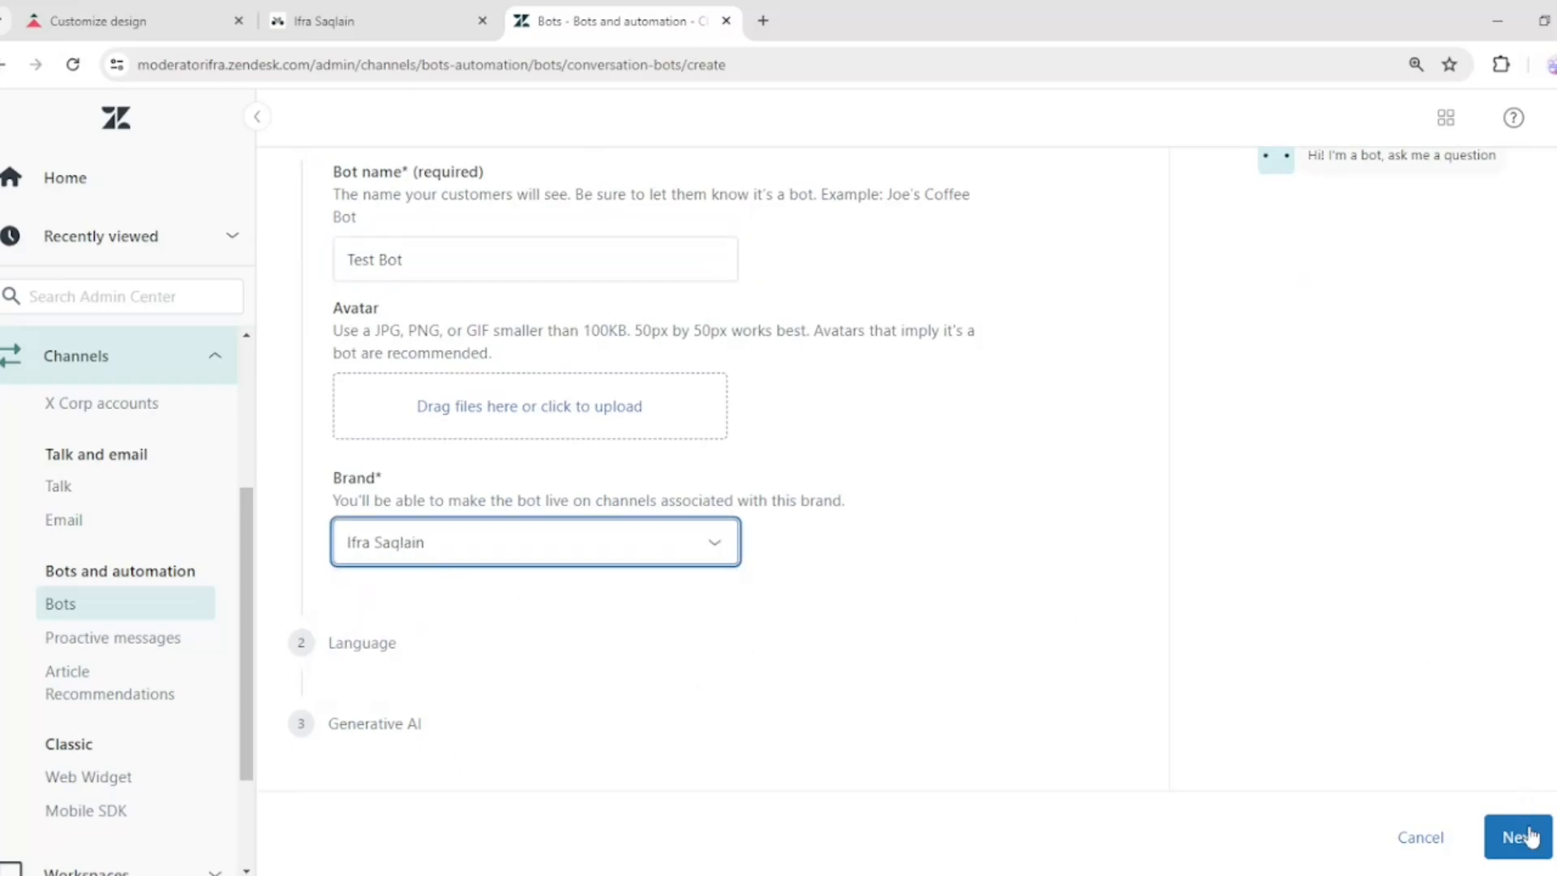
pyautogui.scroll(2, 515, 271)
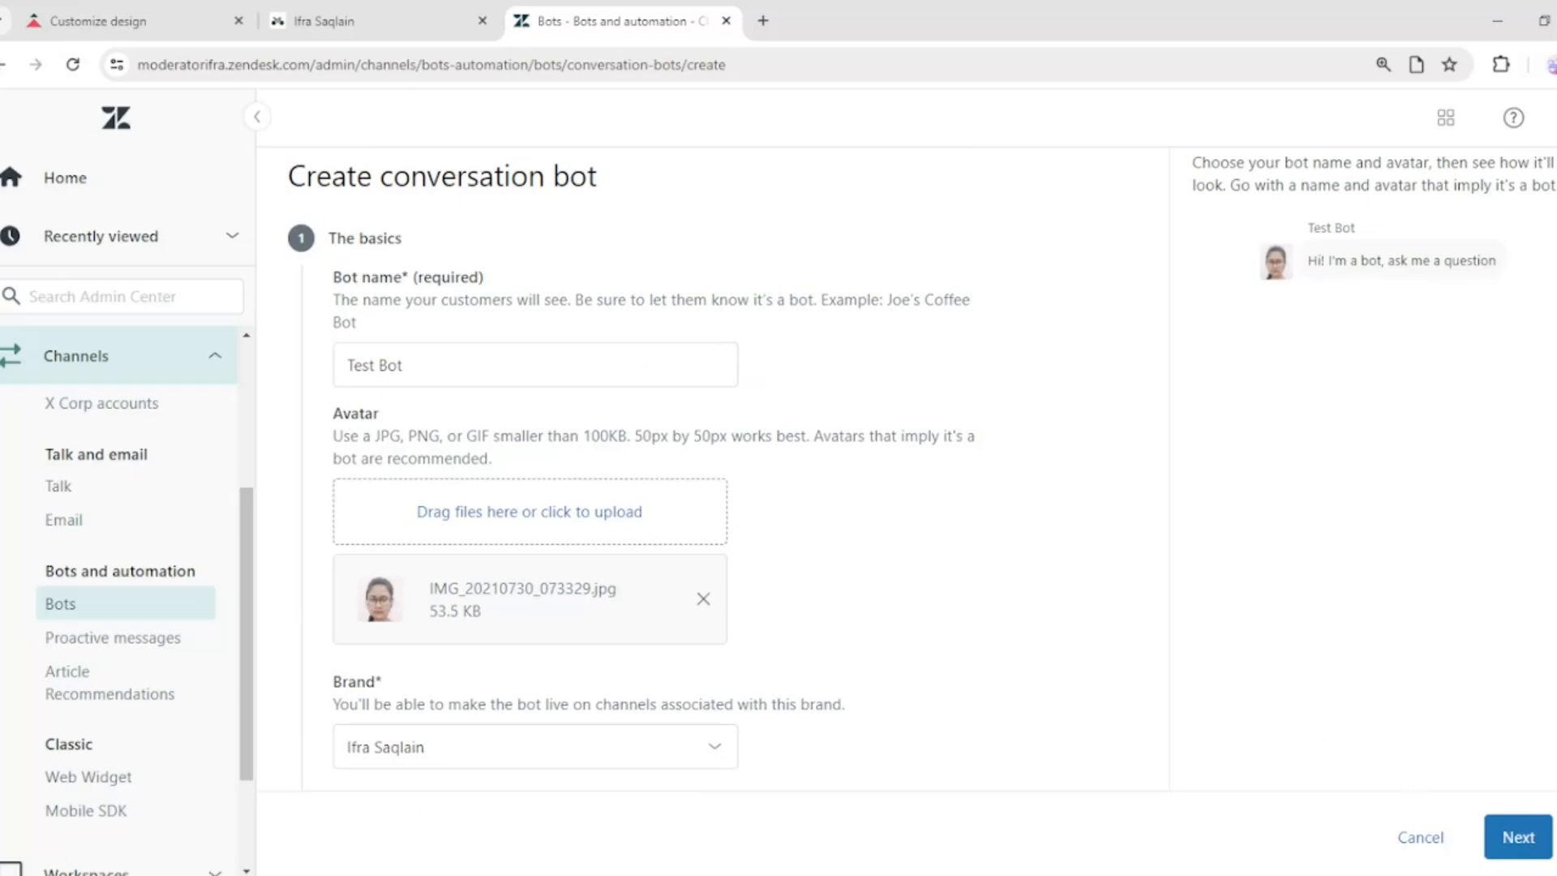
pyautogui.click(1519, 836)
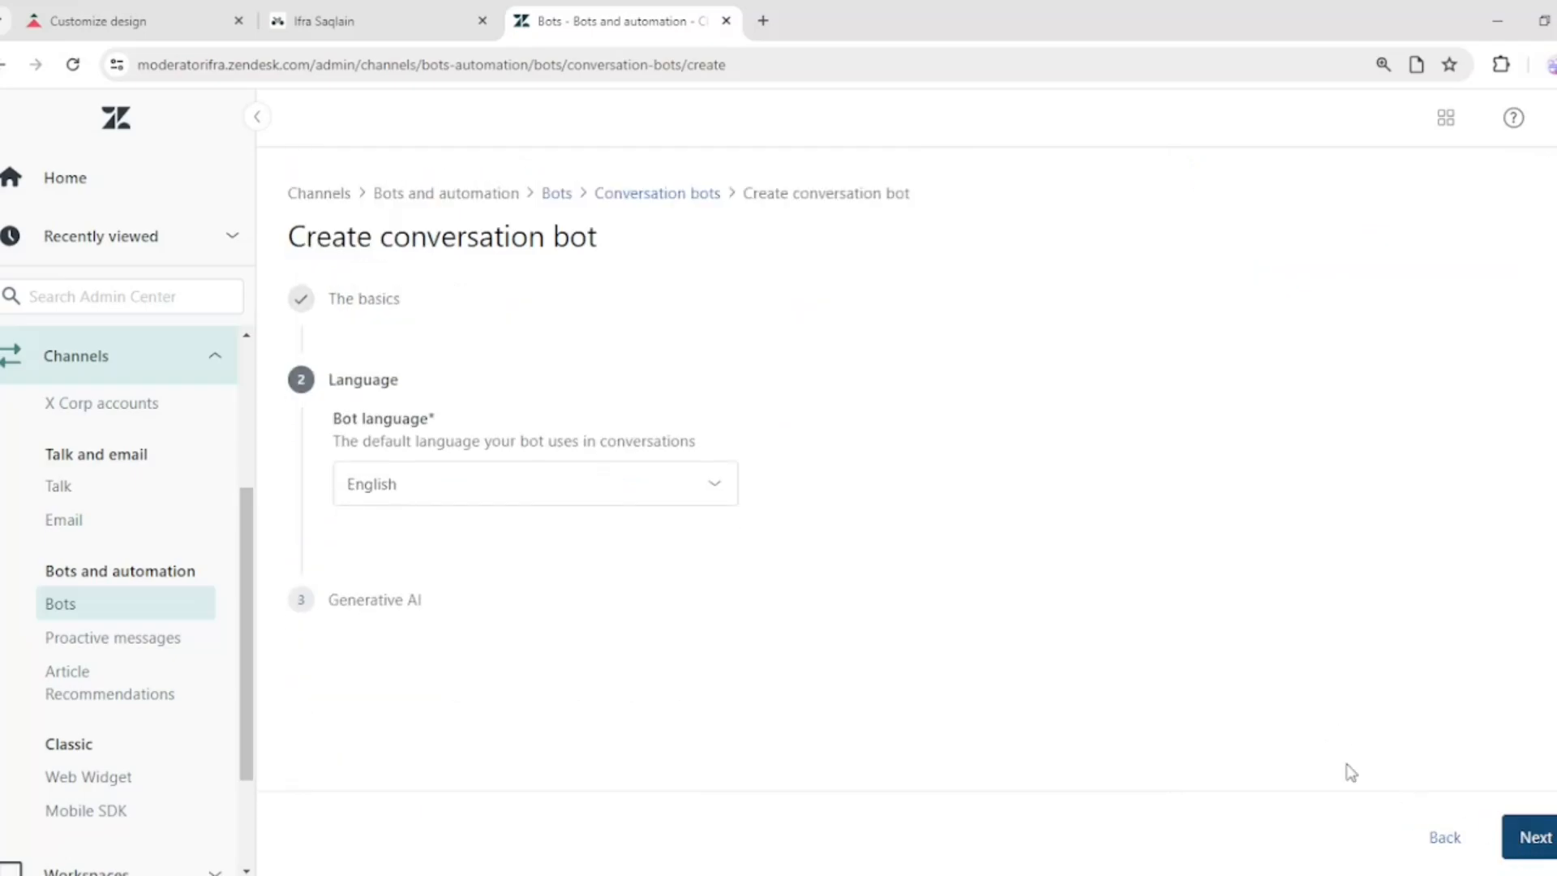
# Keep English as the bot language and continue to the generative AI step
pyautogui.click(720, 493)
pyautogui.click(633, 344)
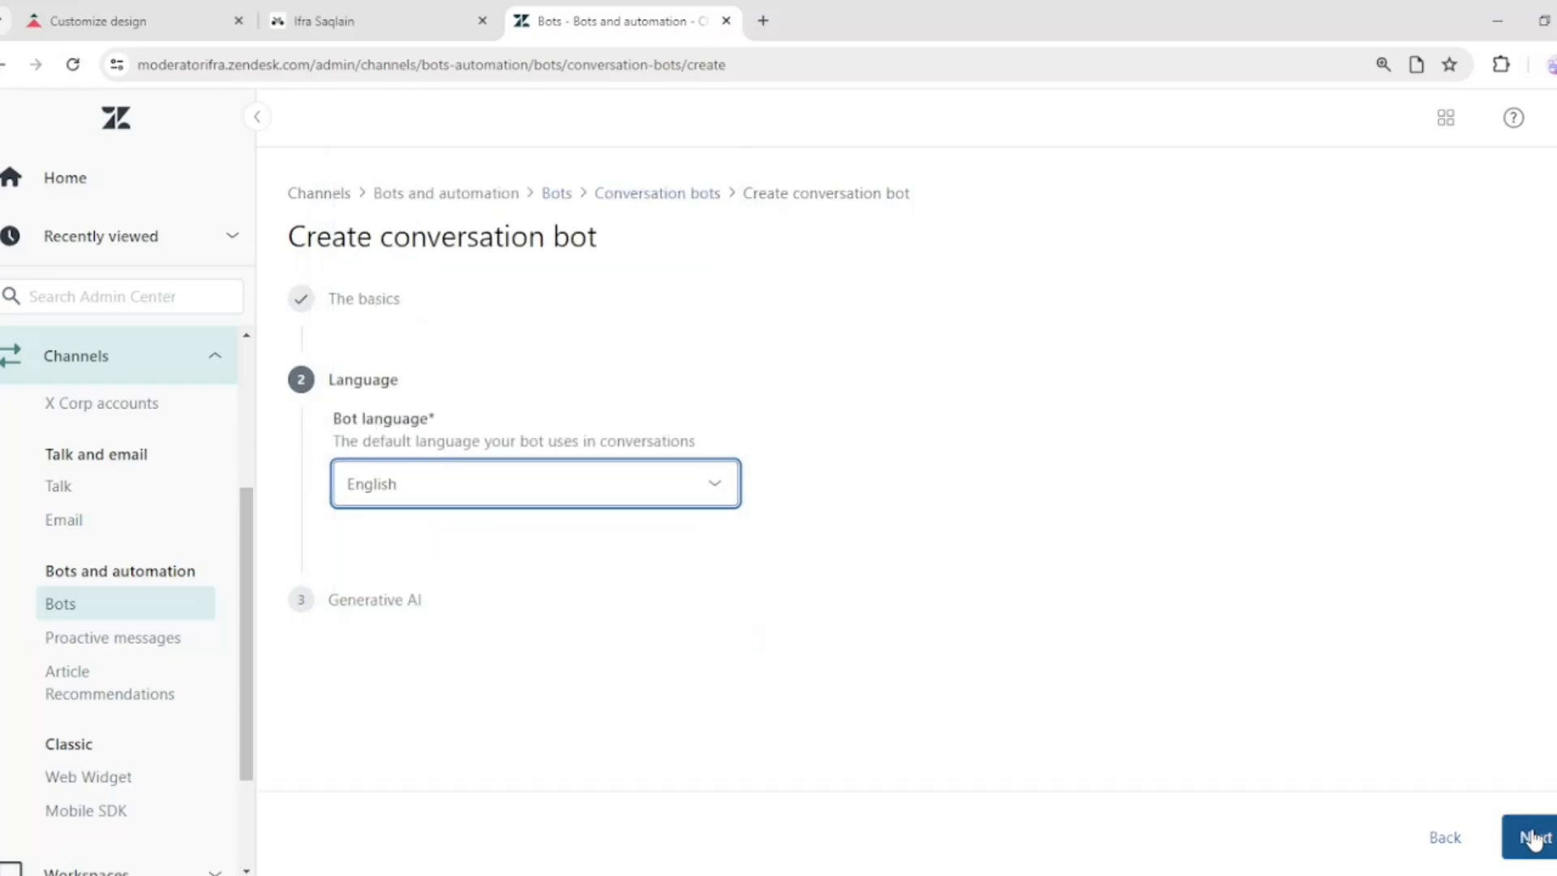
pyautogui.click(1533, 837)
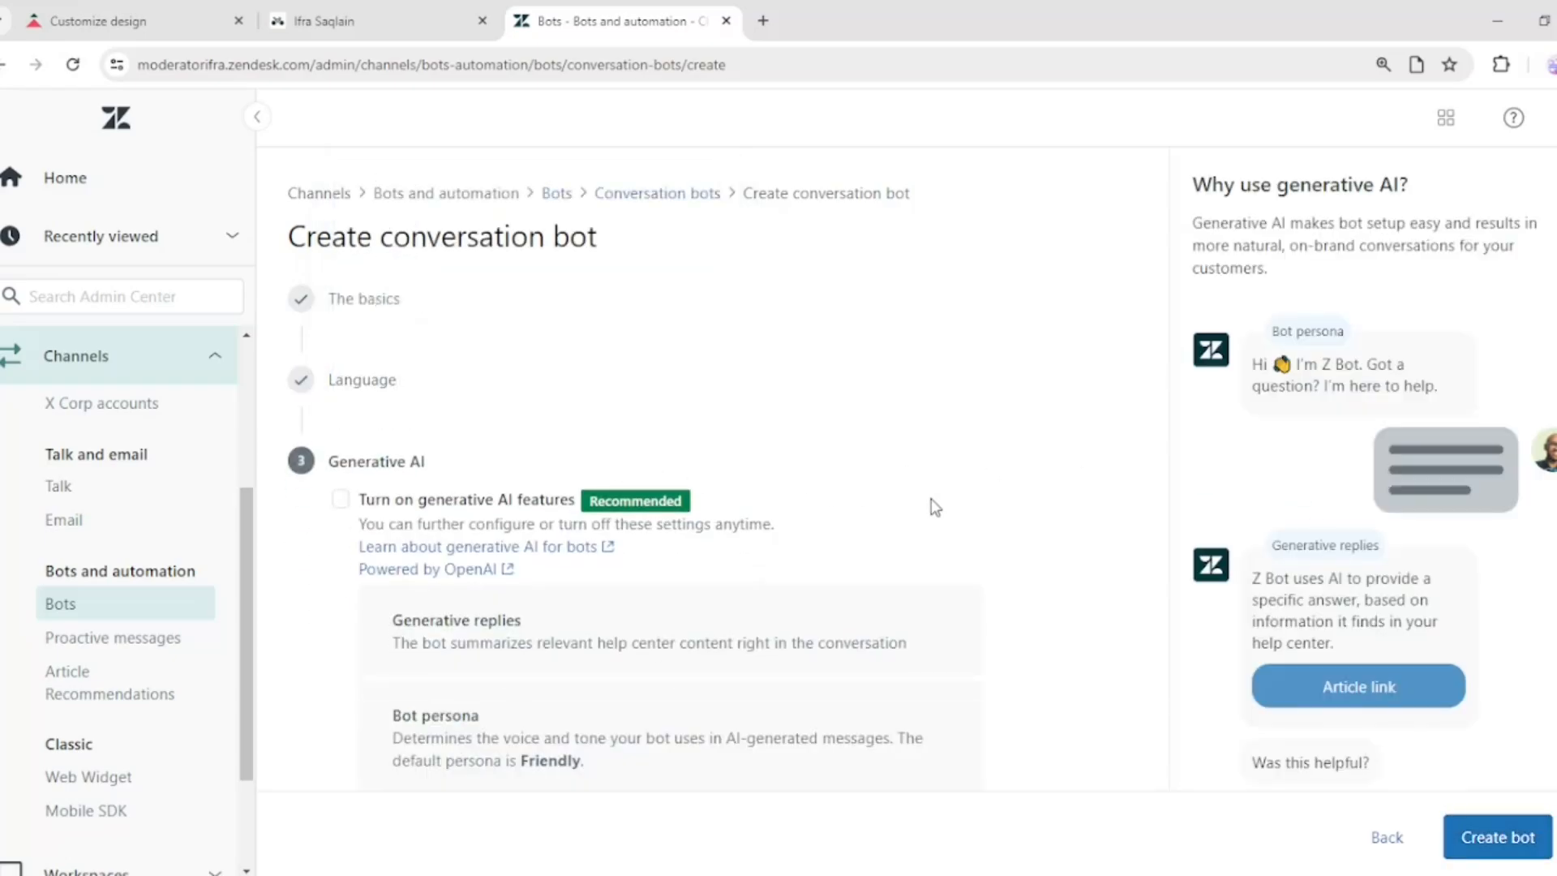
# Turn on generative AI features and create the bot
pyautogui.scroll(-1, 931, 498)
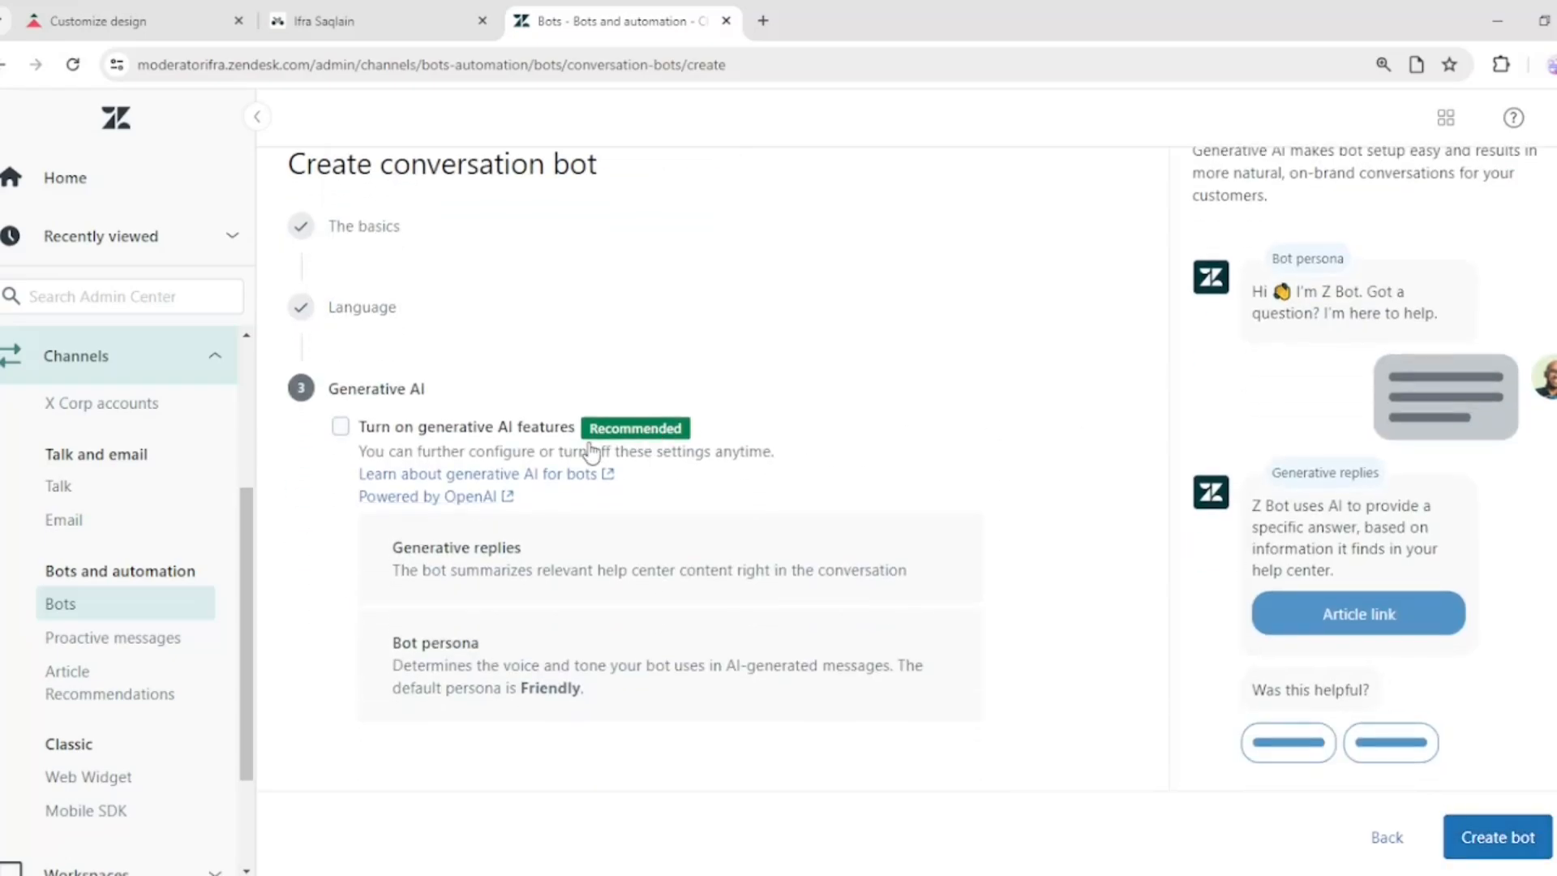
pyautogui.click(341, 427)
pyautogui.click(1484, 852)
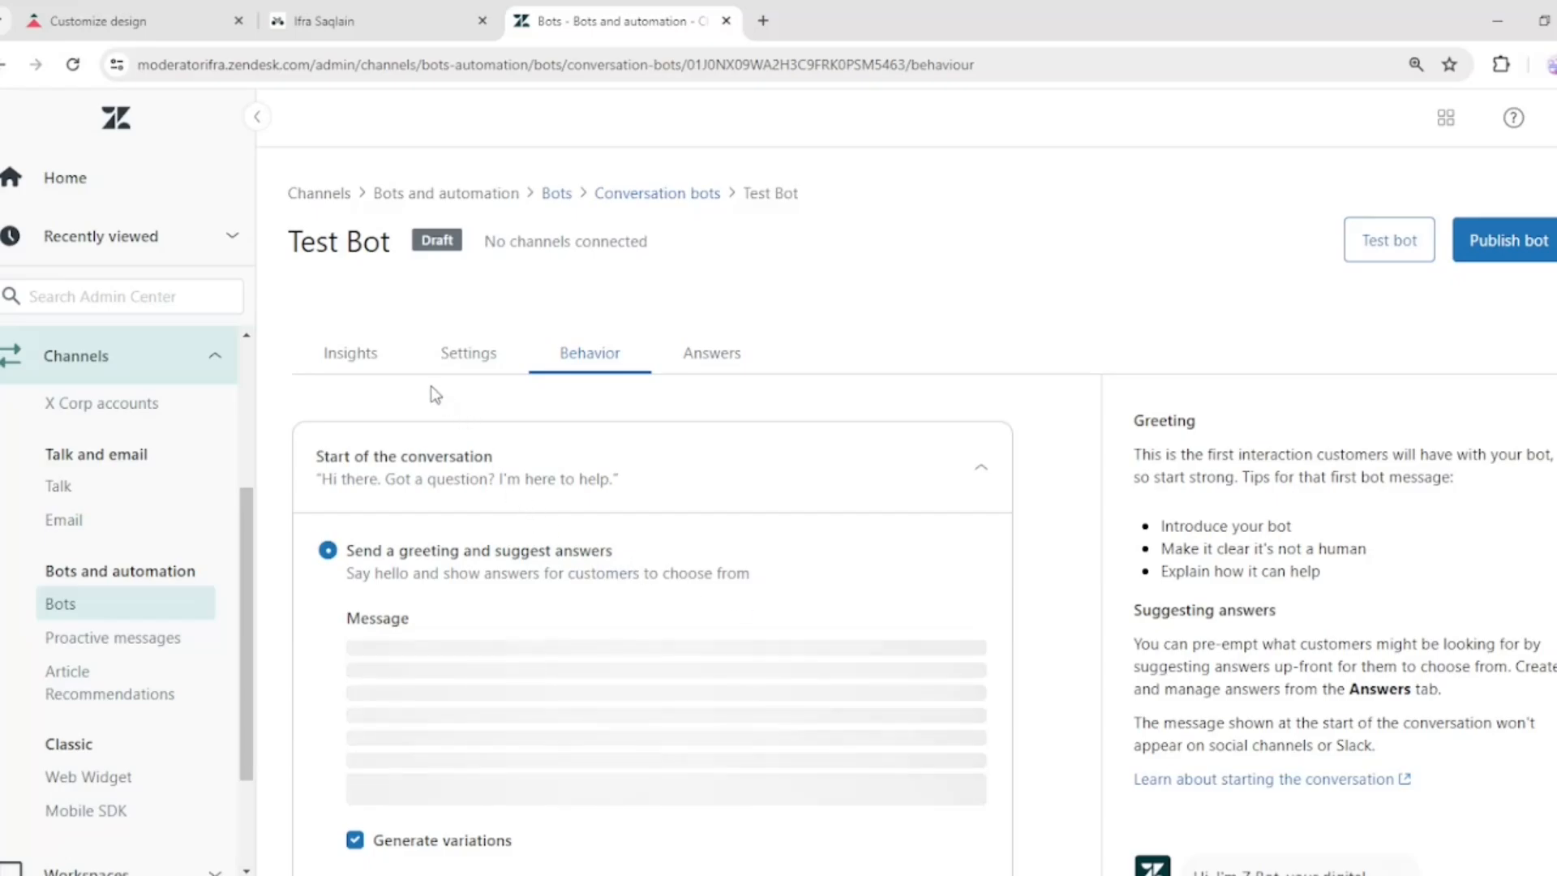
# In the bot's Persona settings, restrict the allowed emojis to three smiley faces
pyautogui.click(472, 356)
pyautogui.scroll(-4, 835, 624)
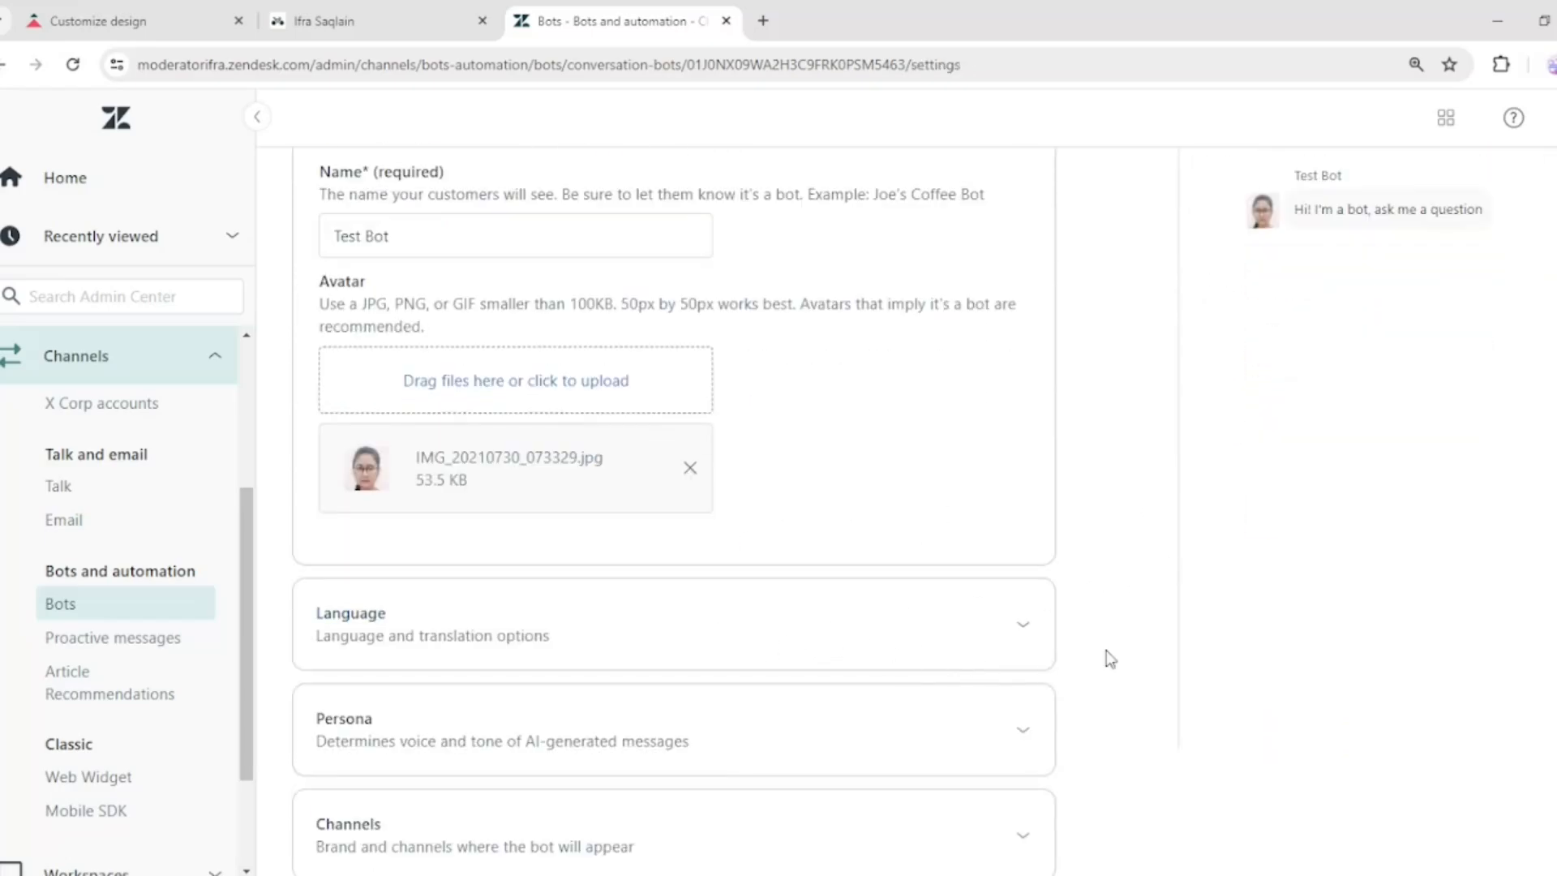
pyautogui.click(806, 733)
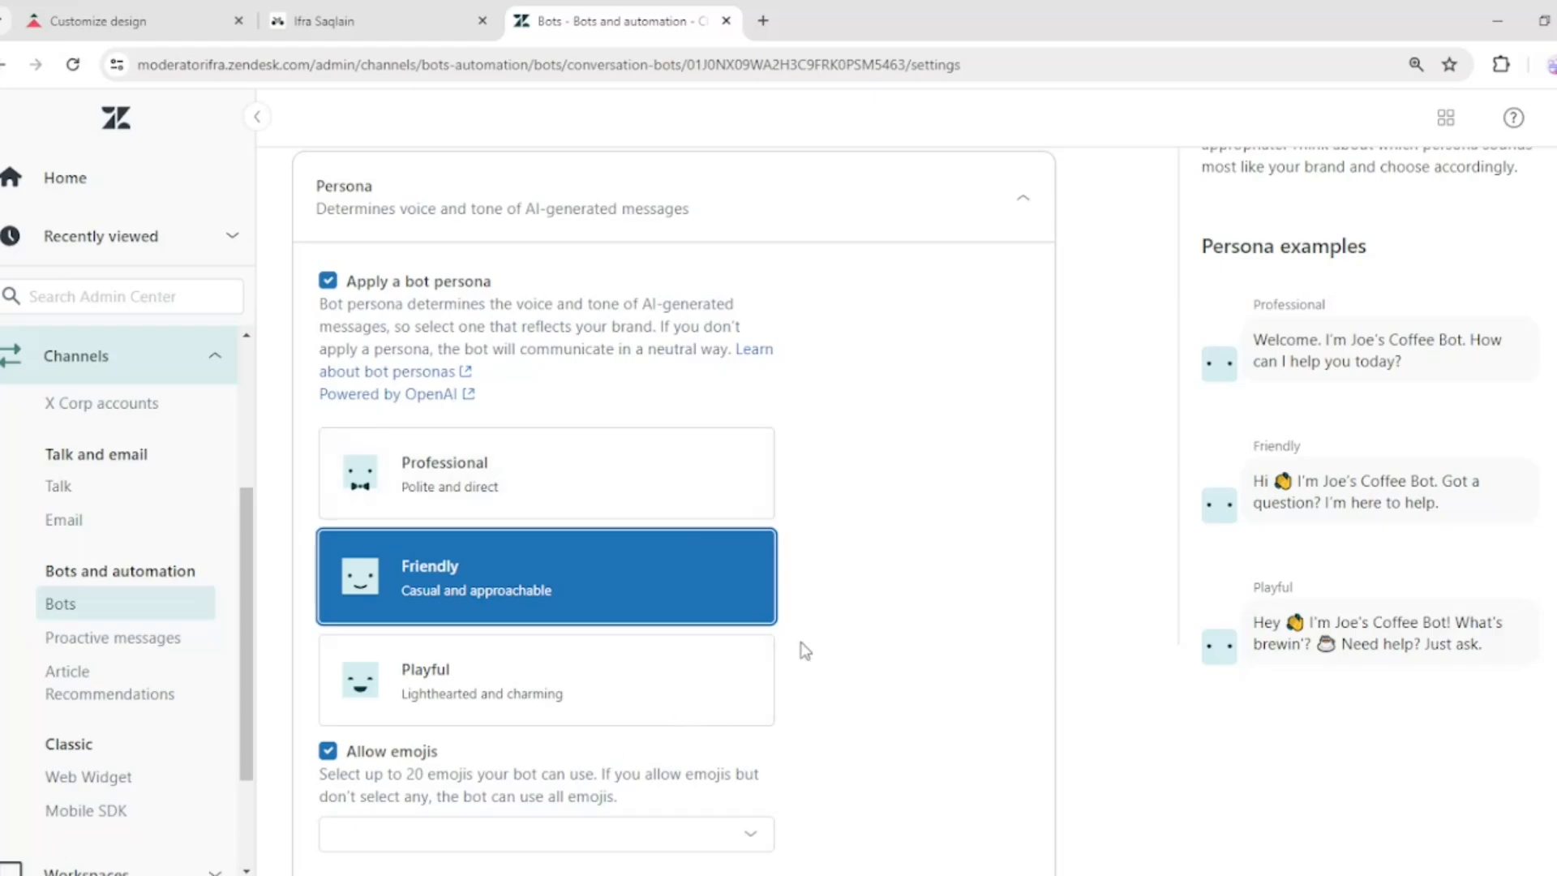
pyautogui.scroll(-1, 801, 647)
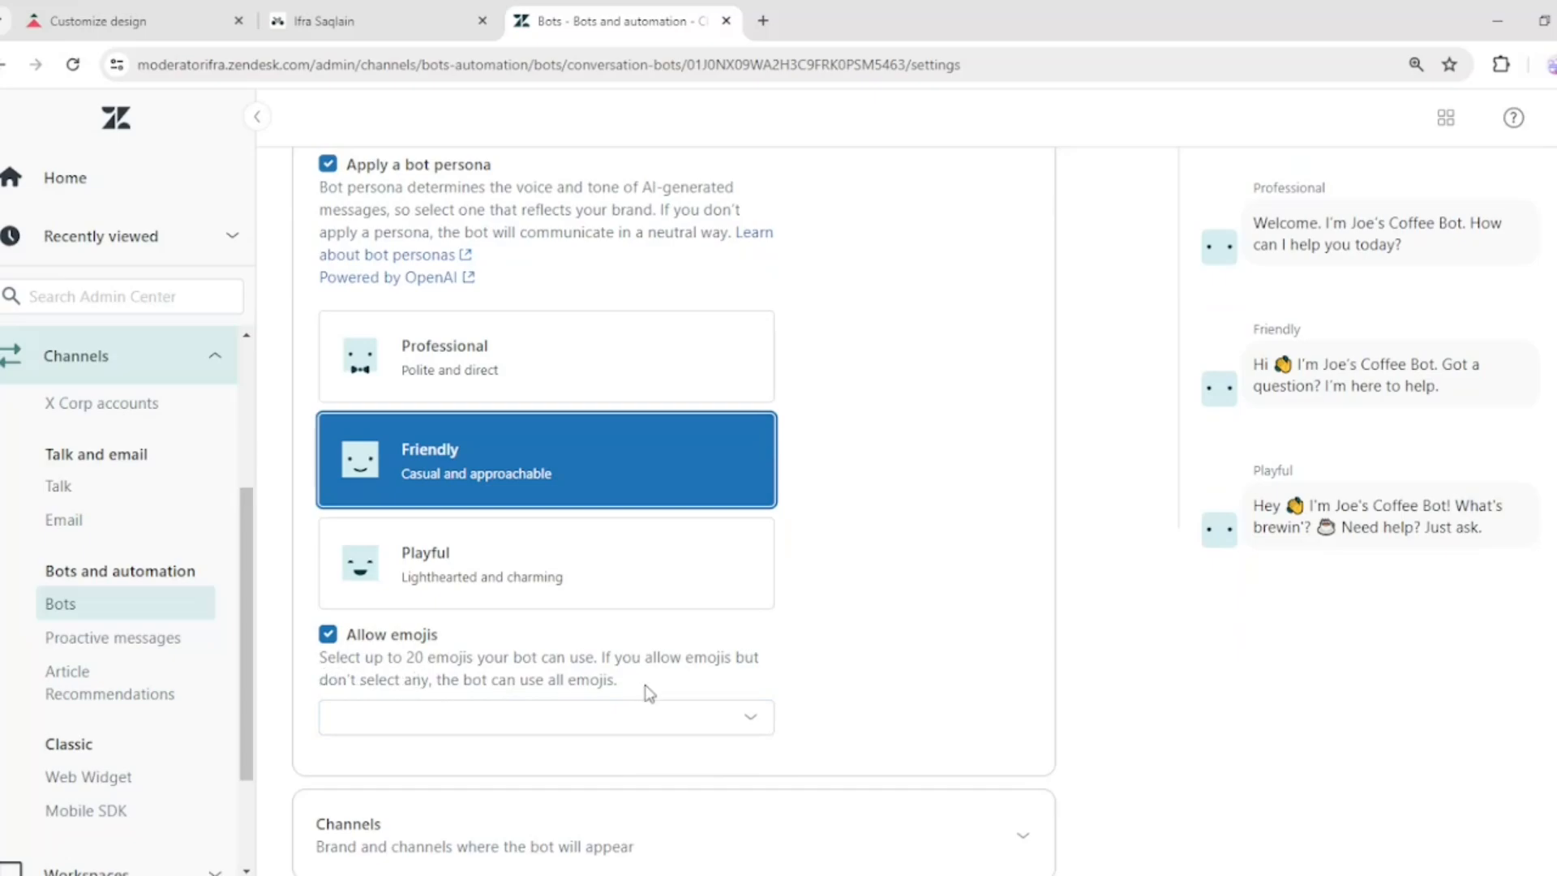
pyautogui.click(749, 726)
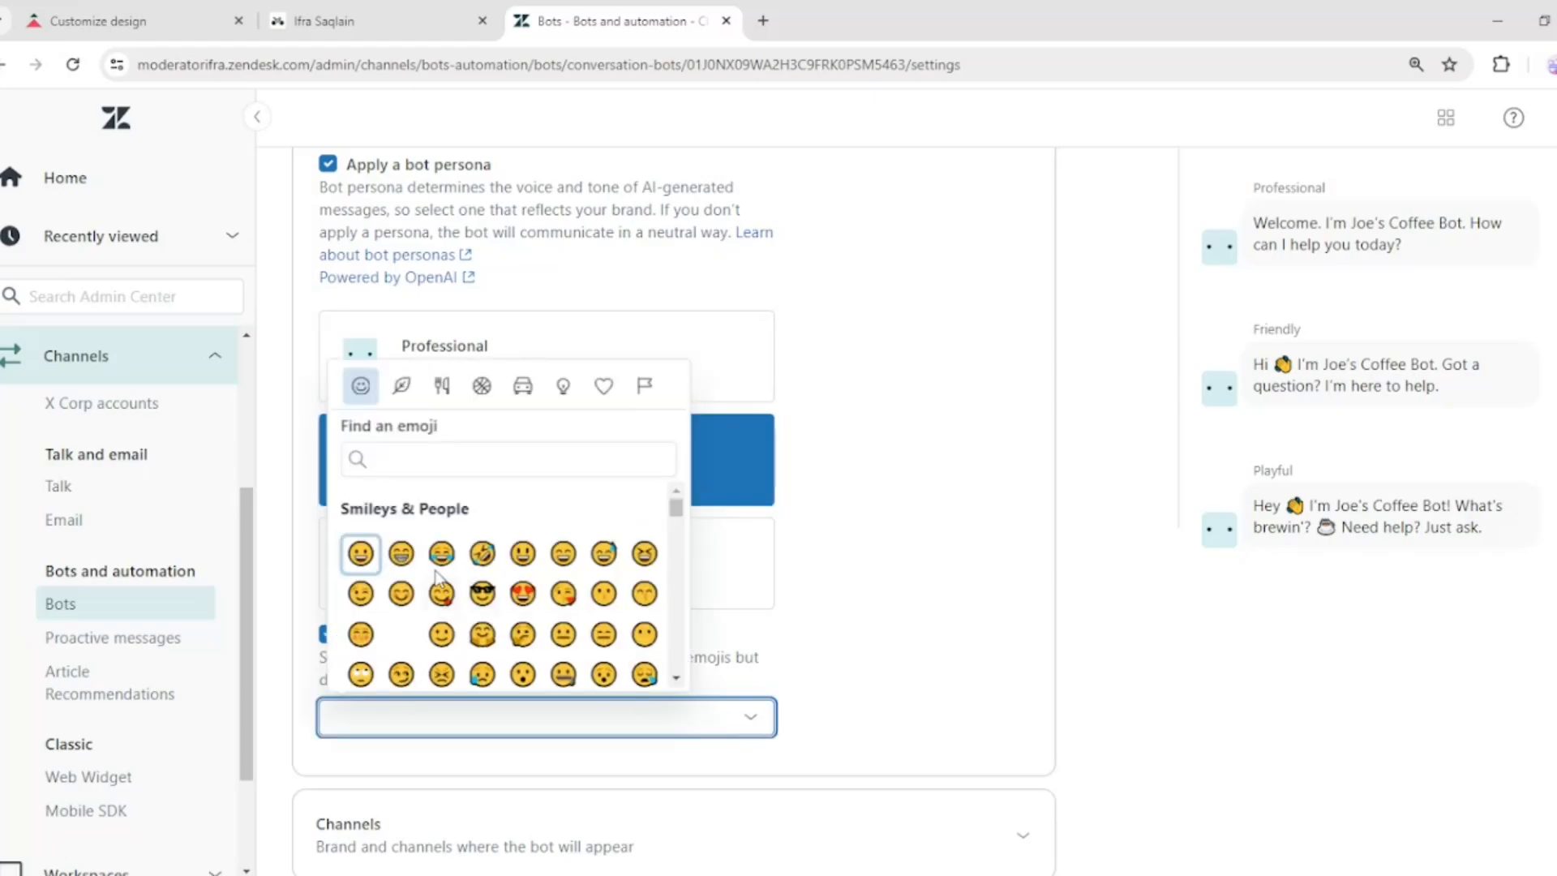
pyautogui.click(361, 554)
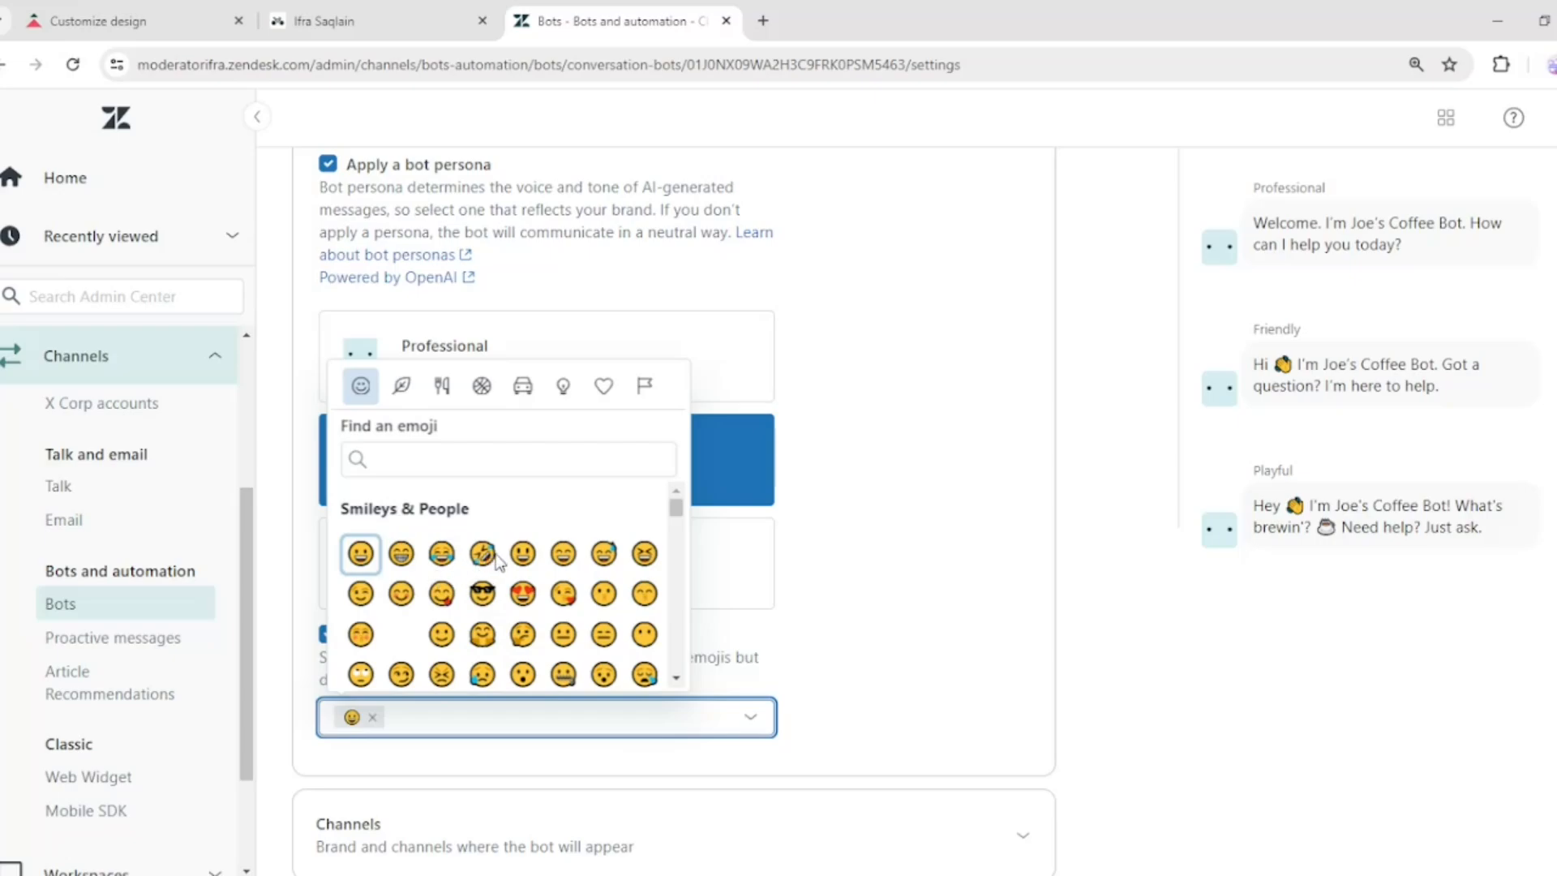
pyautogui.click(526, 556)
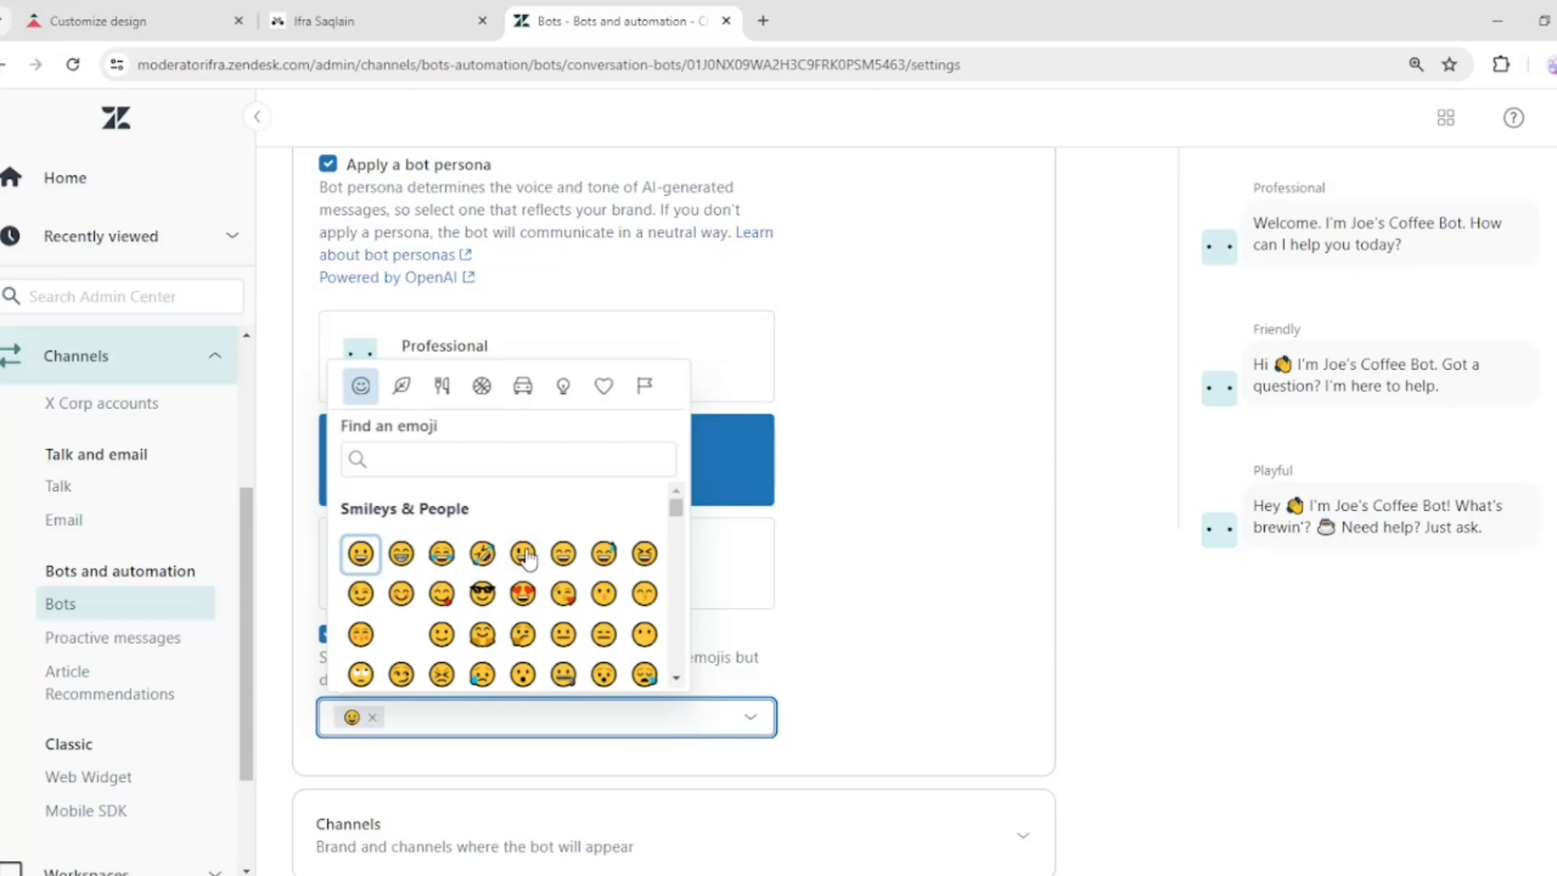
pyautogui.click(711, 722)
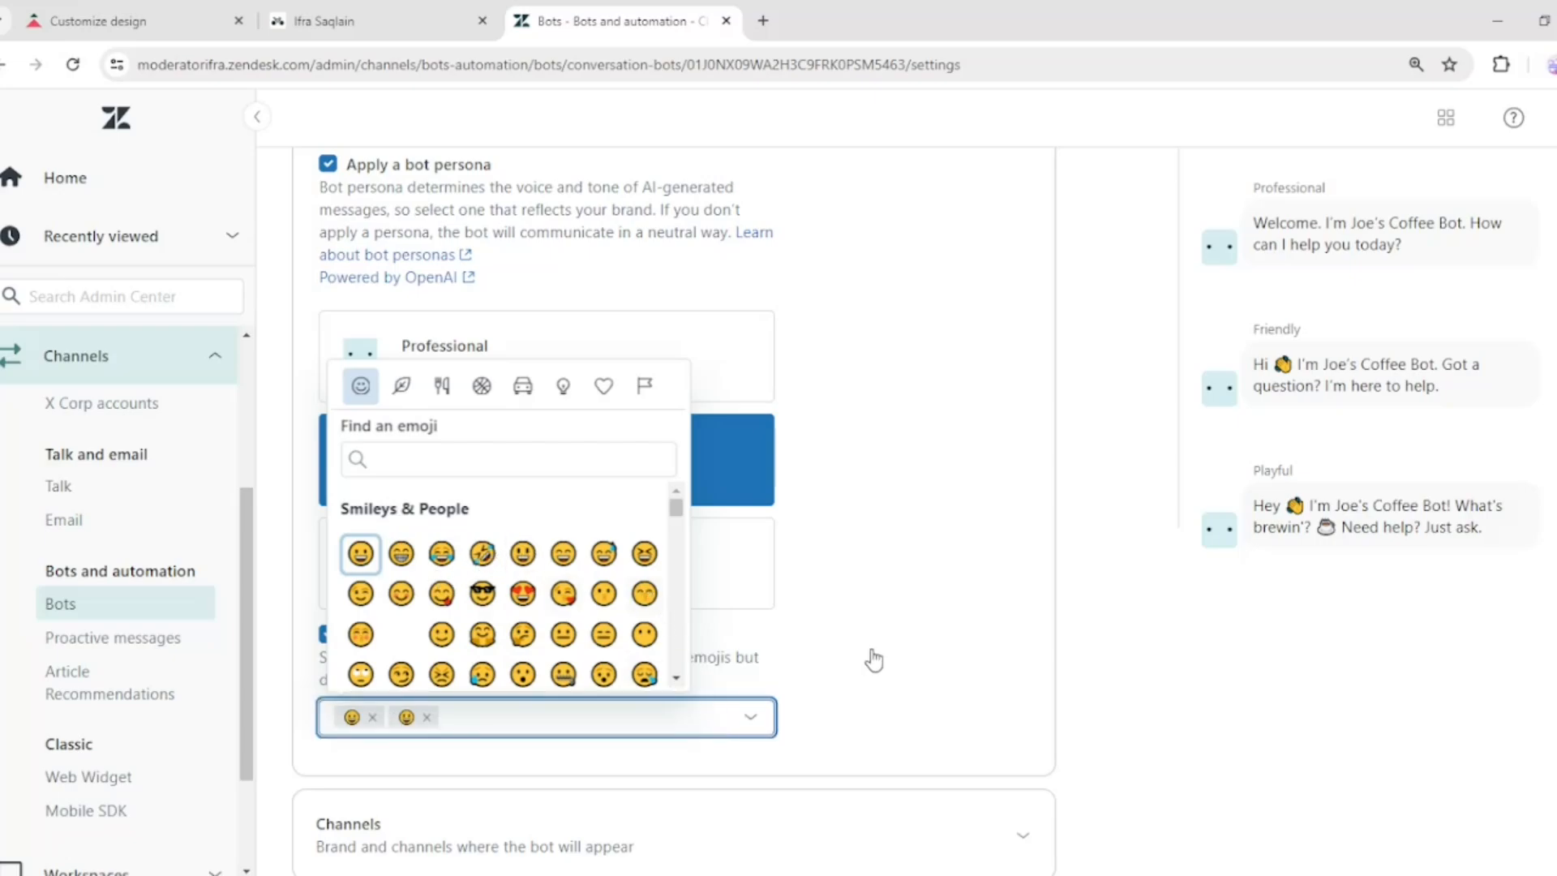
pyautogui.click(1041, 653)
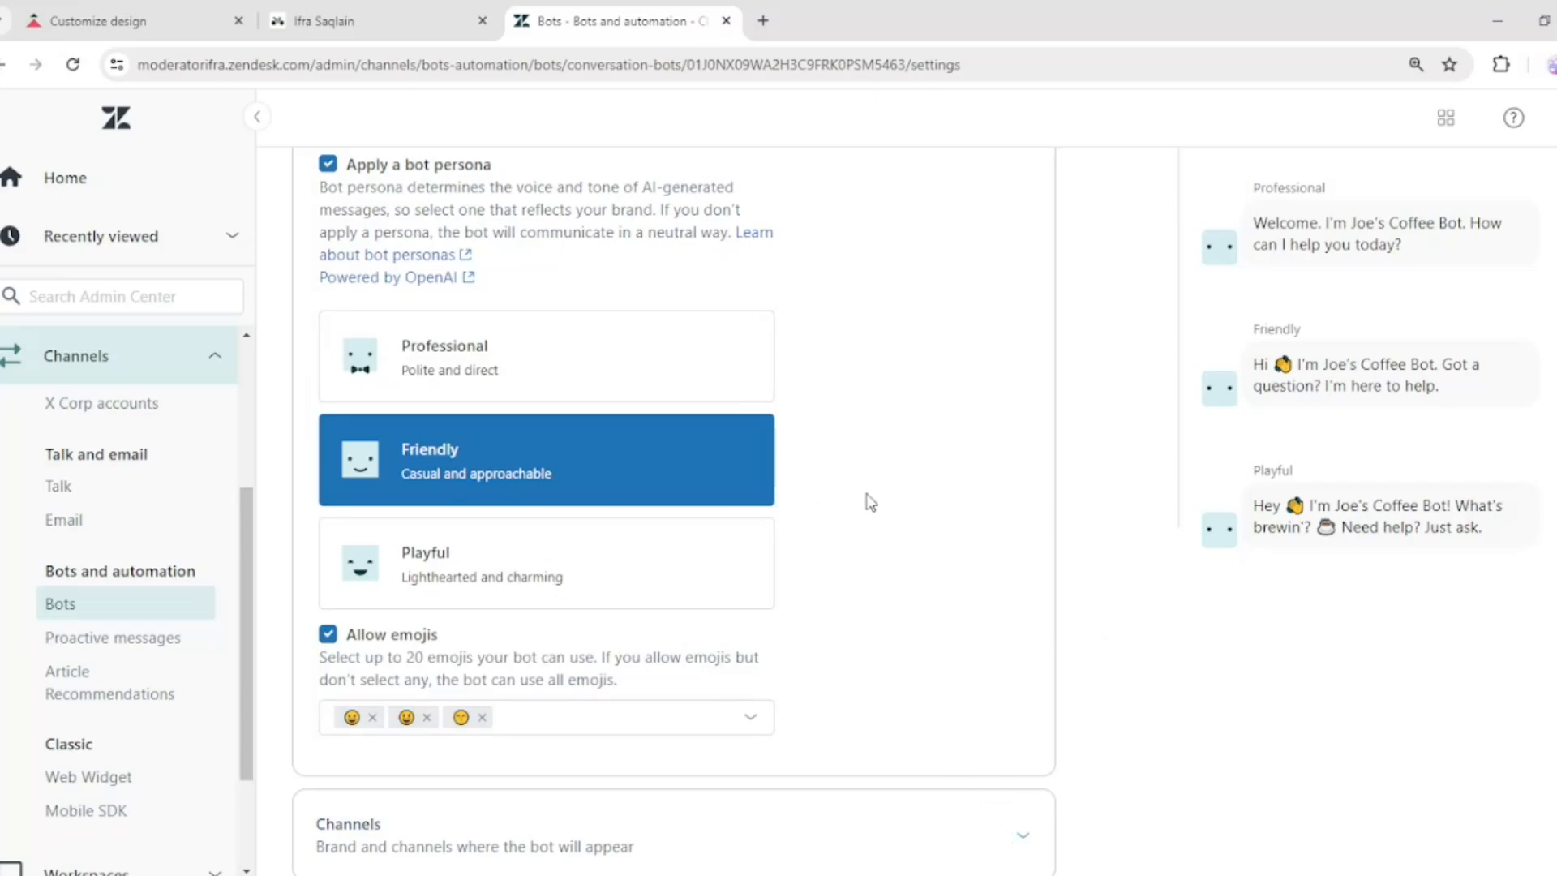
# Open the Channels settings and select the second brand's Web Widget channel for the bot
pyautogui.scroll(1, 1087, 521)
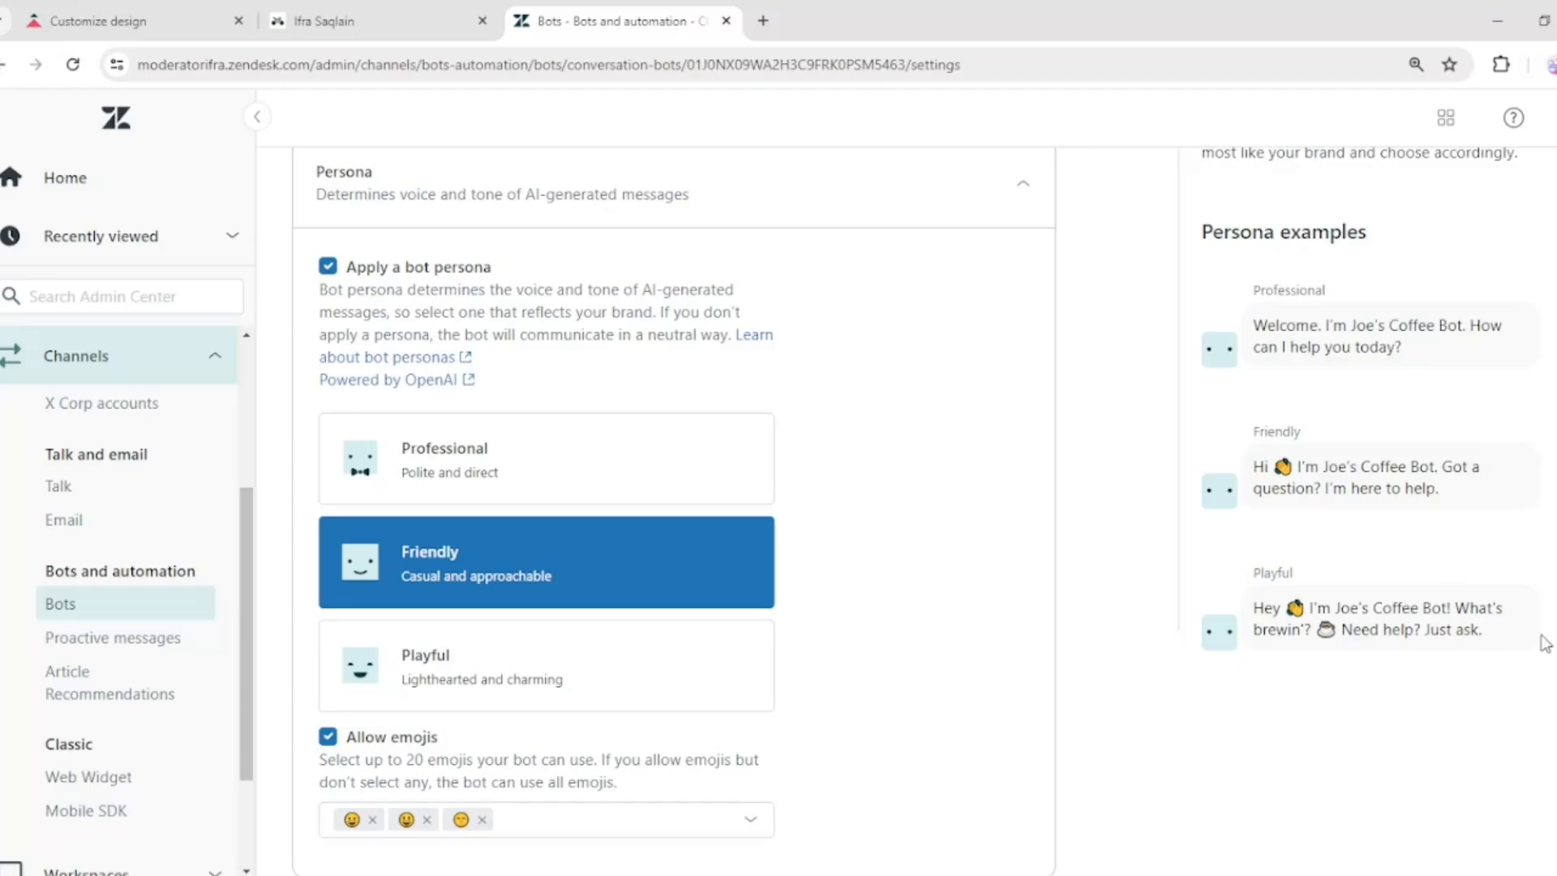
pyautogui.scroll(-1, 1439, 527)
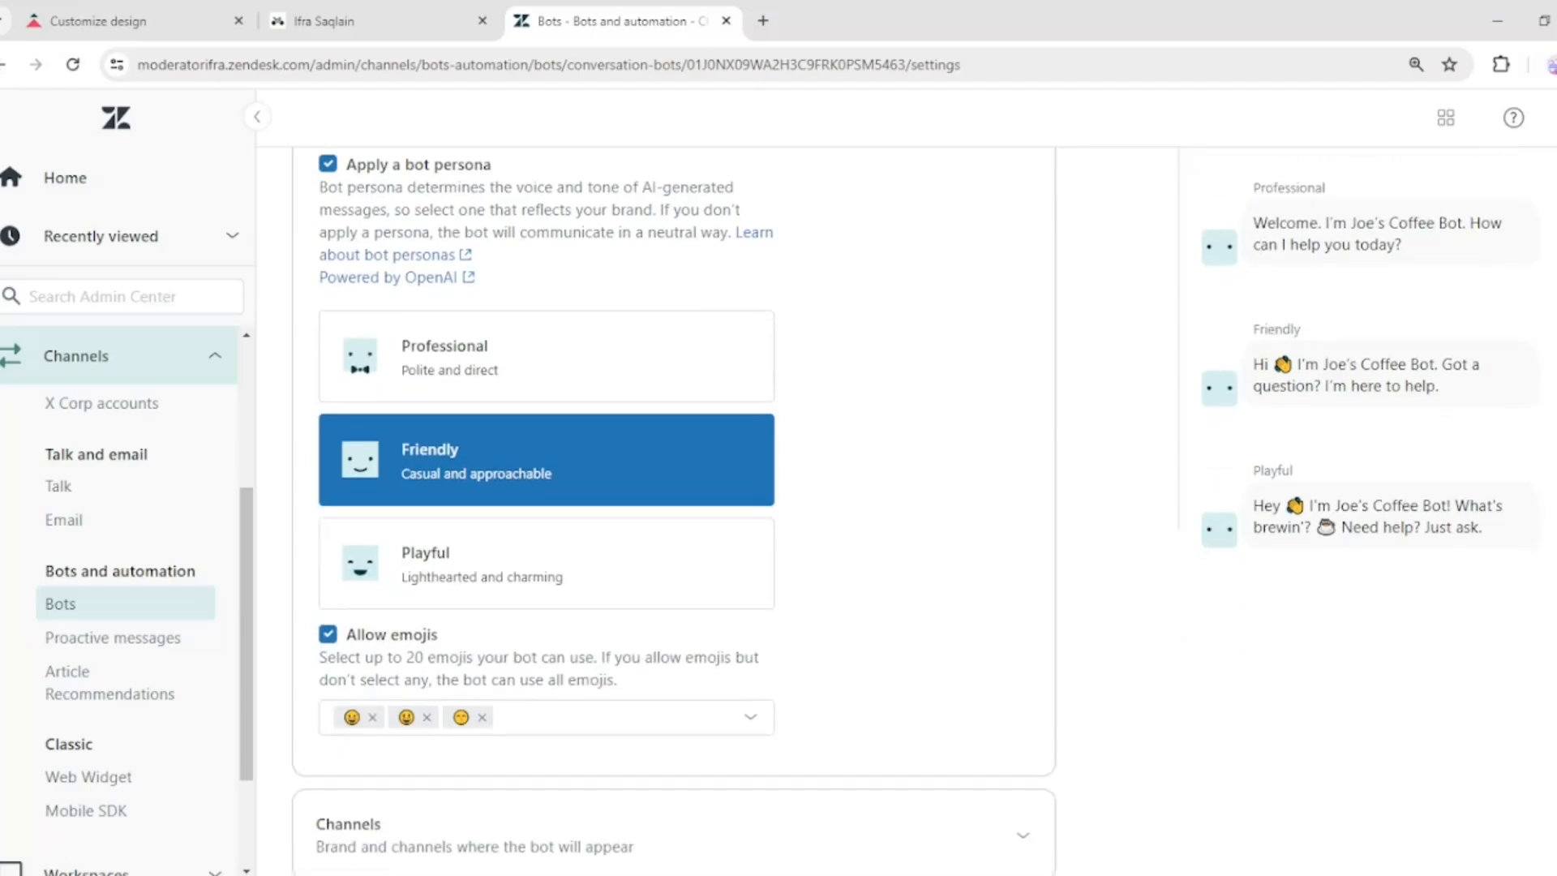
pyautogui.scroll(2, 912, 511)
pyautogui.scroll(-2, 912, 510)
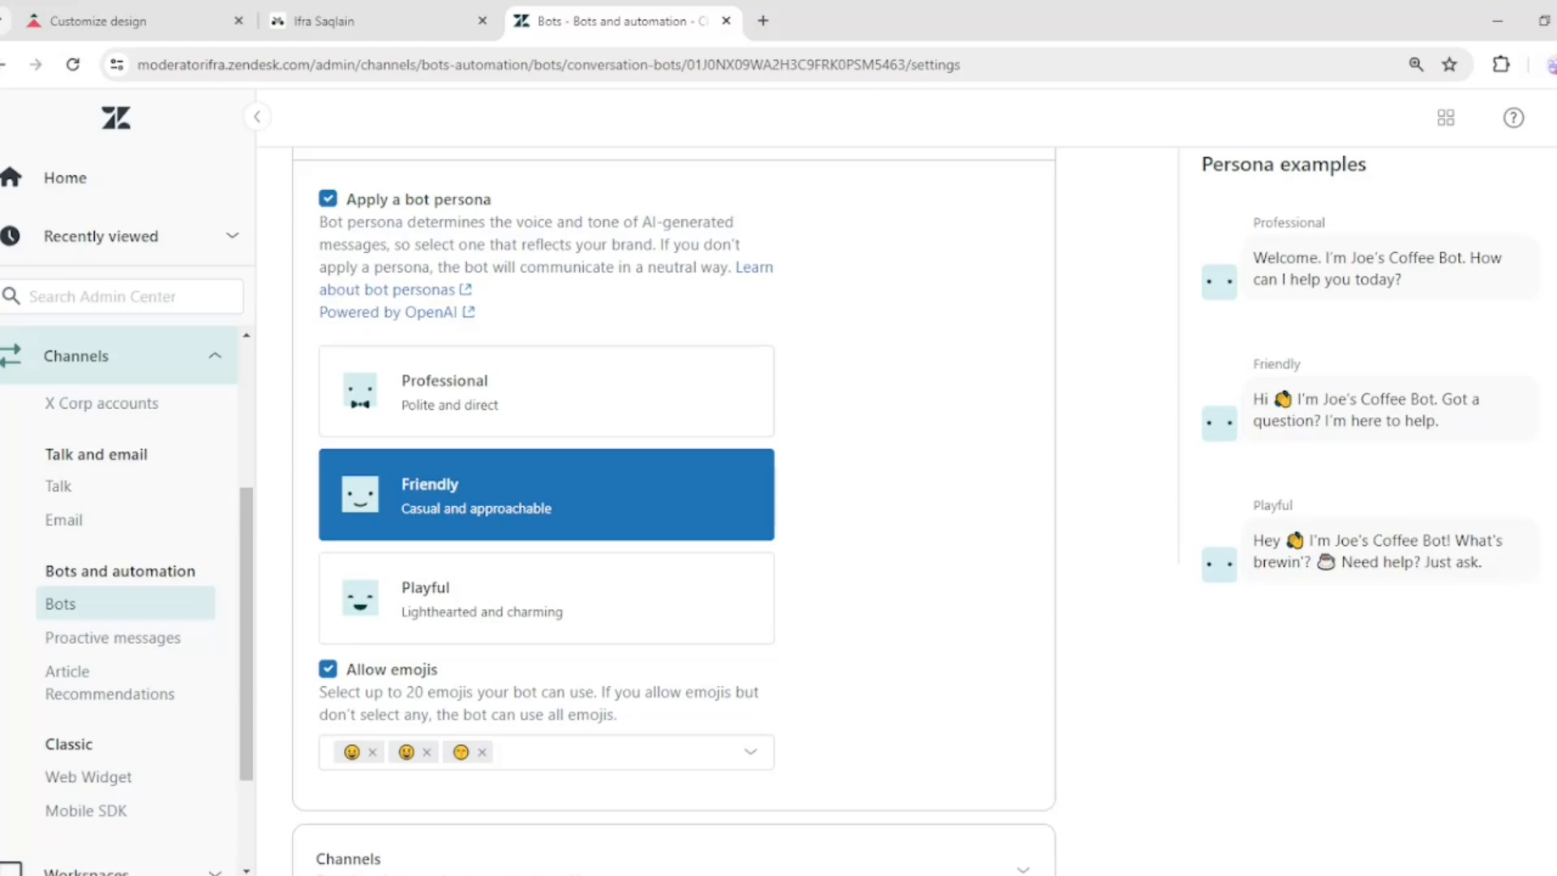
pyautogui.scroll(-1, 979, 596)
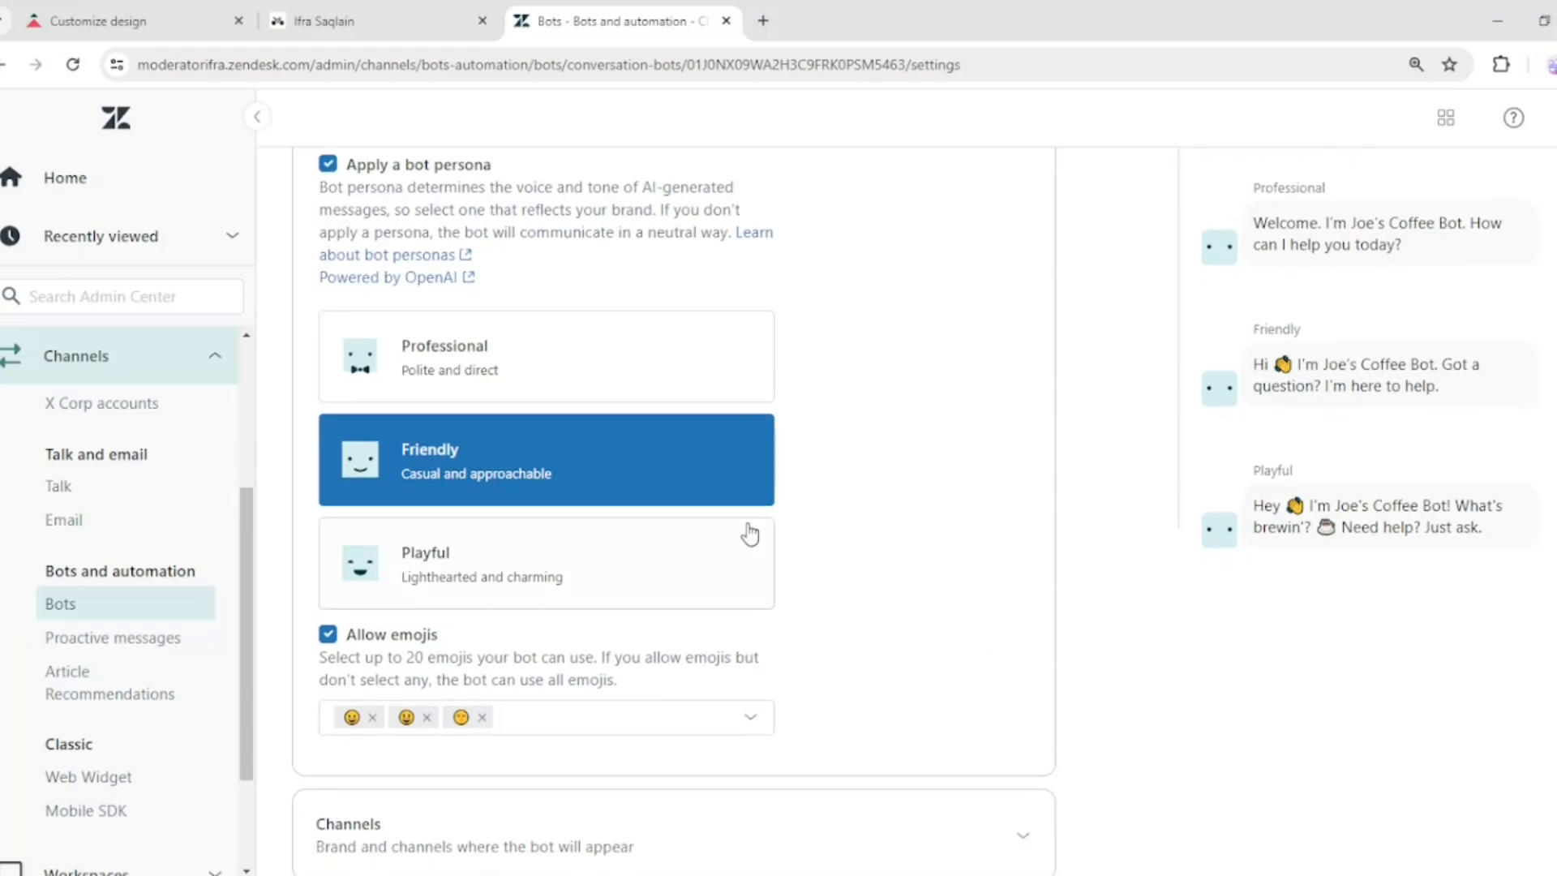
pyautogui.click(874, 836)
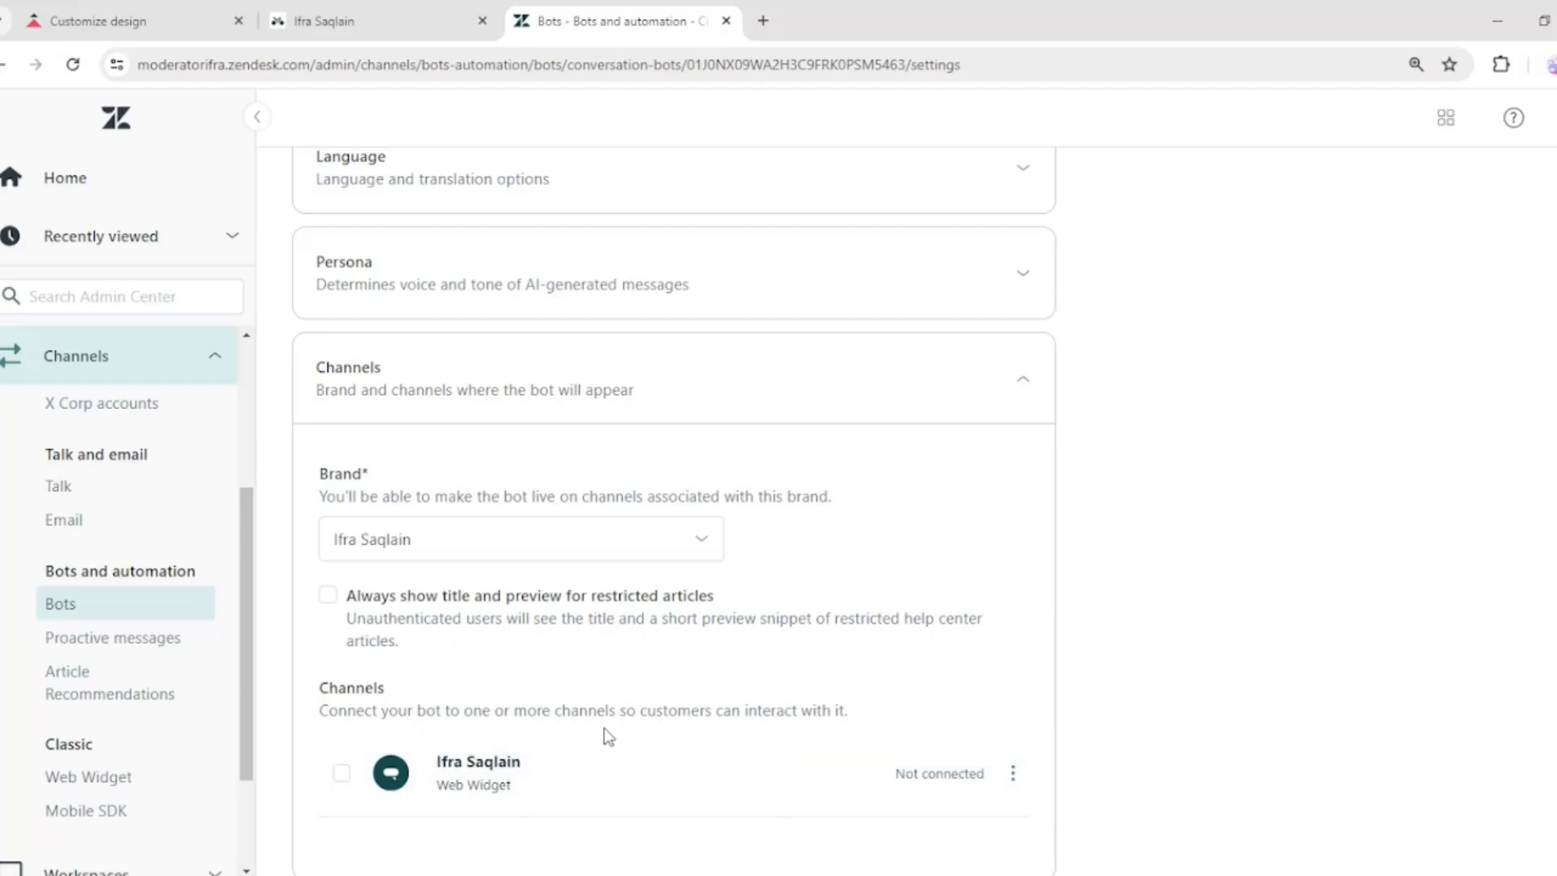
pyautogui.click(755, 785)
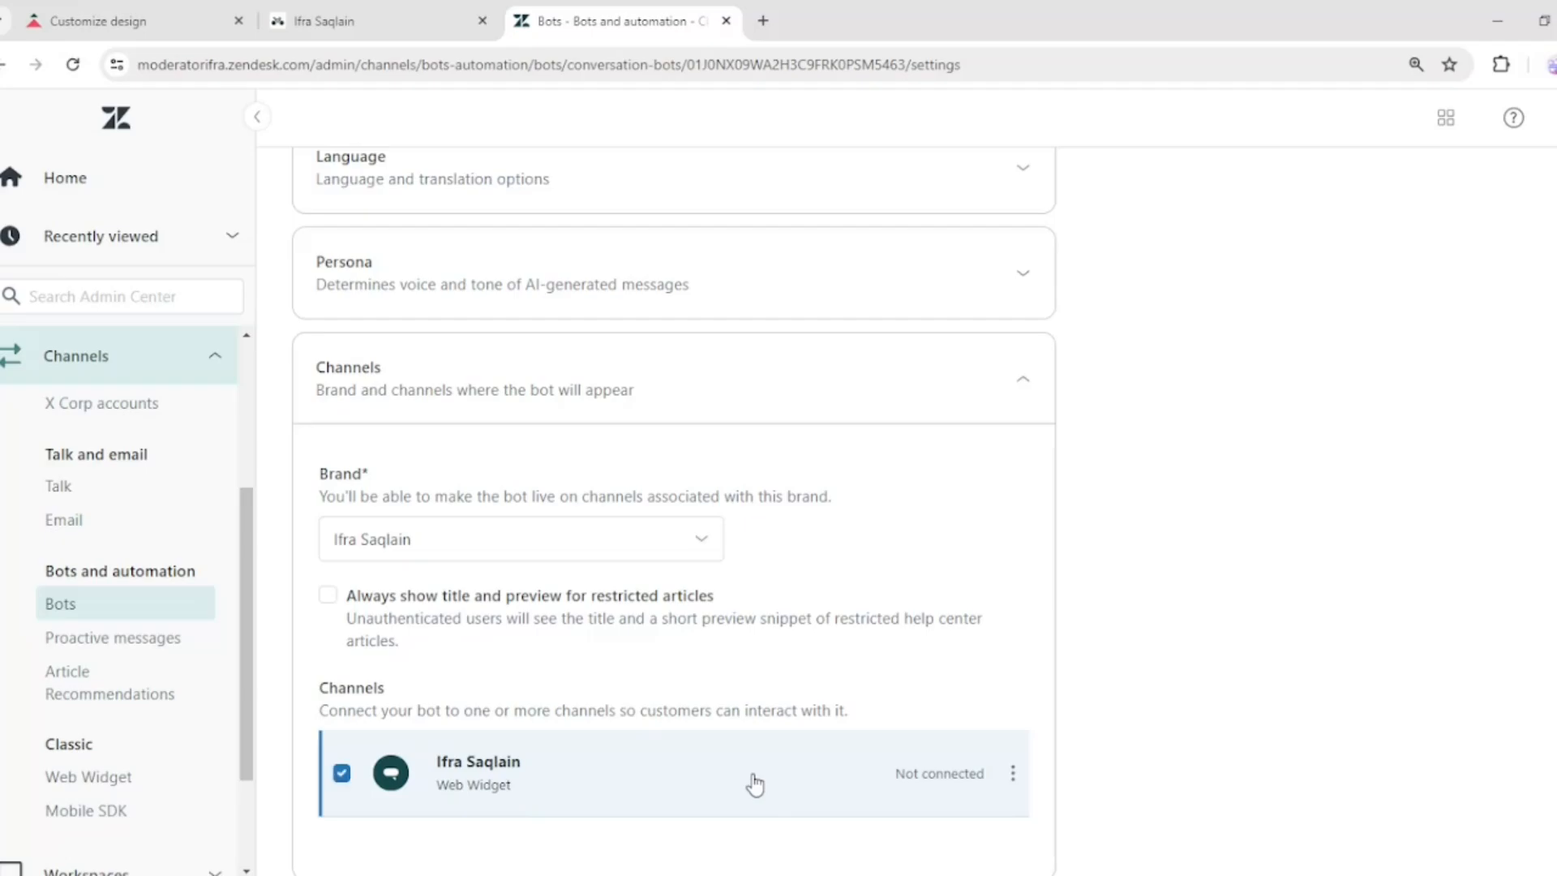
# Open the bot's Behavior settings and examine the start-of-conversation greeting and suggested answers
pyautogui.scroll(5, 755, 785)
pyautogui.click(601, 362)
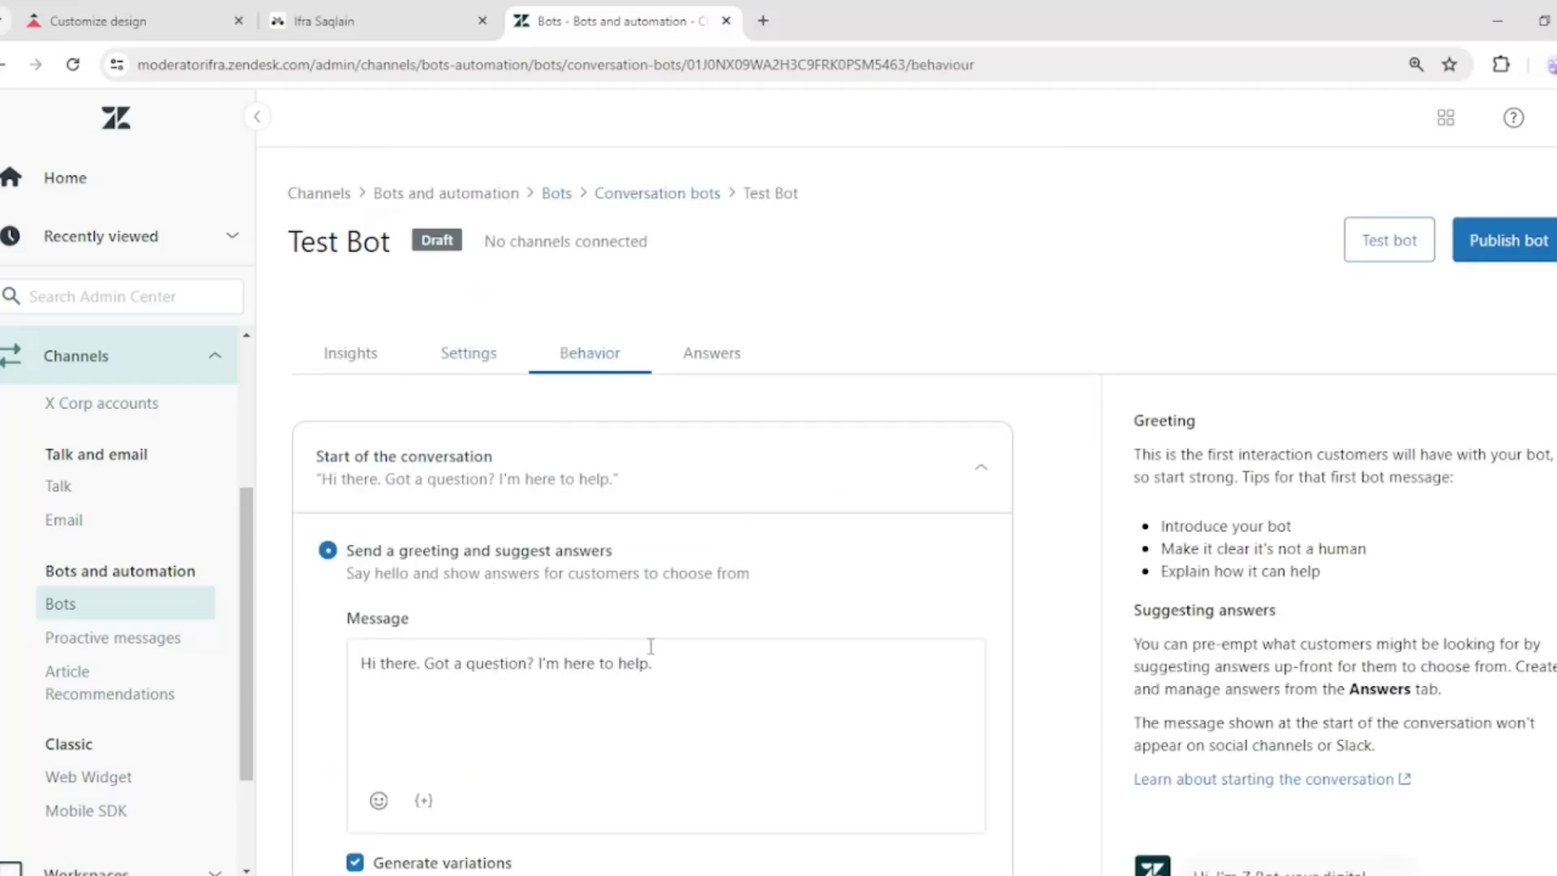
pyautogui.scroll(-1, 649, 645)
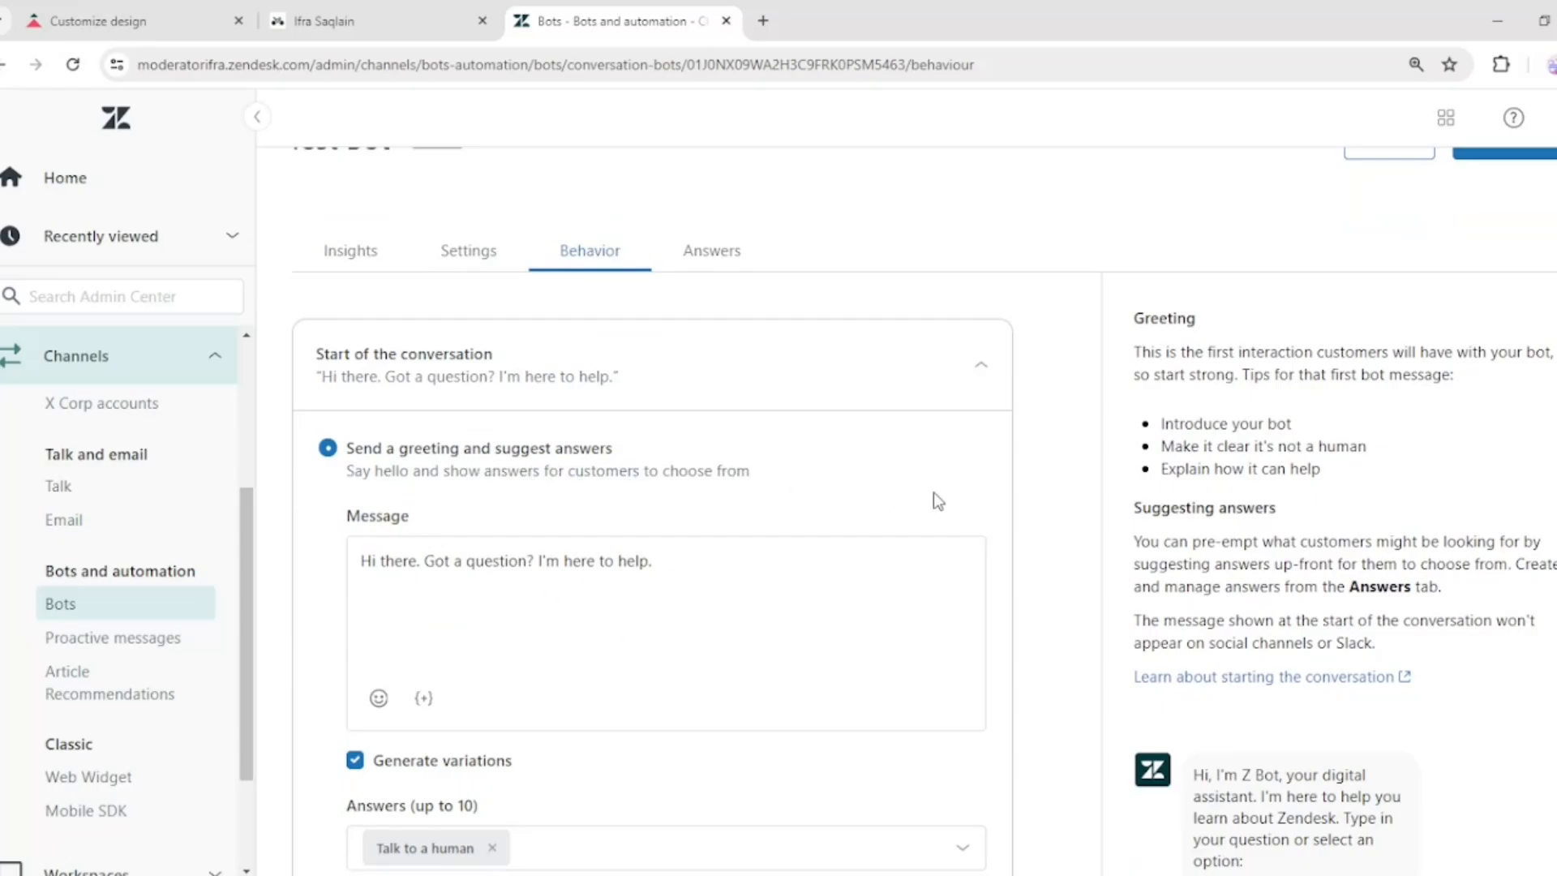
pyautogui.scroll(-2, 932, 497)
pyautogui.tripleClick(539, 382)
pyautogui.click(721, 362)
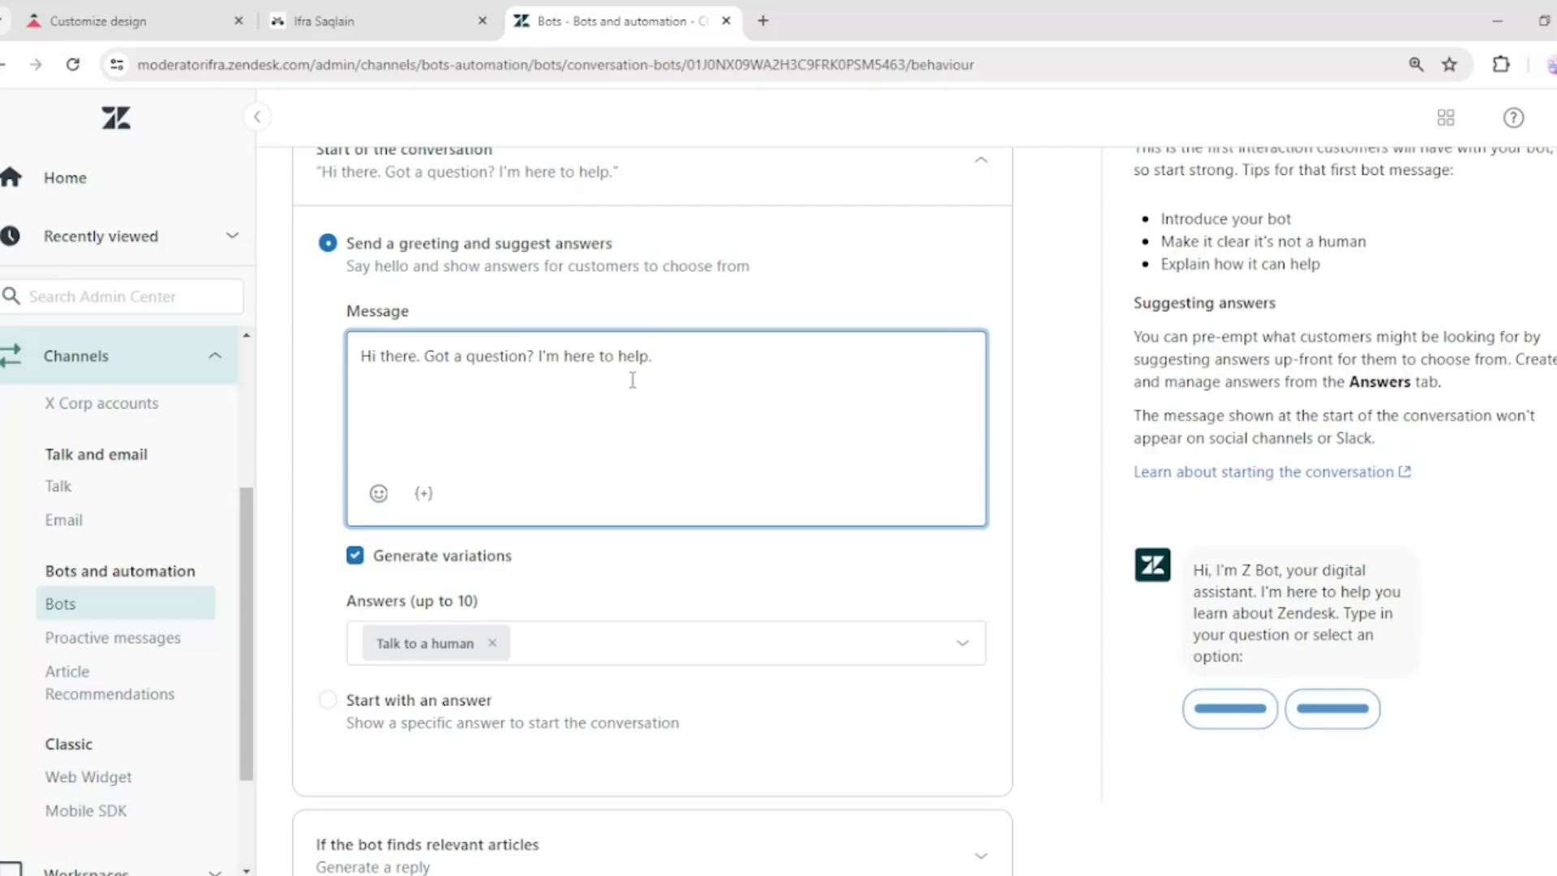
pyautogui.scroll(-2, 769, 543)
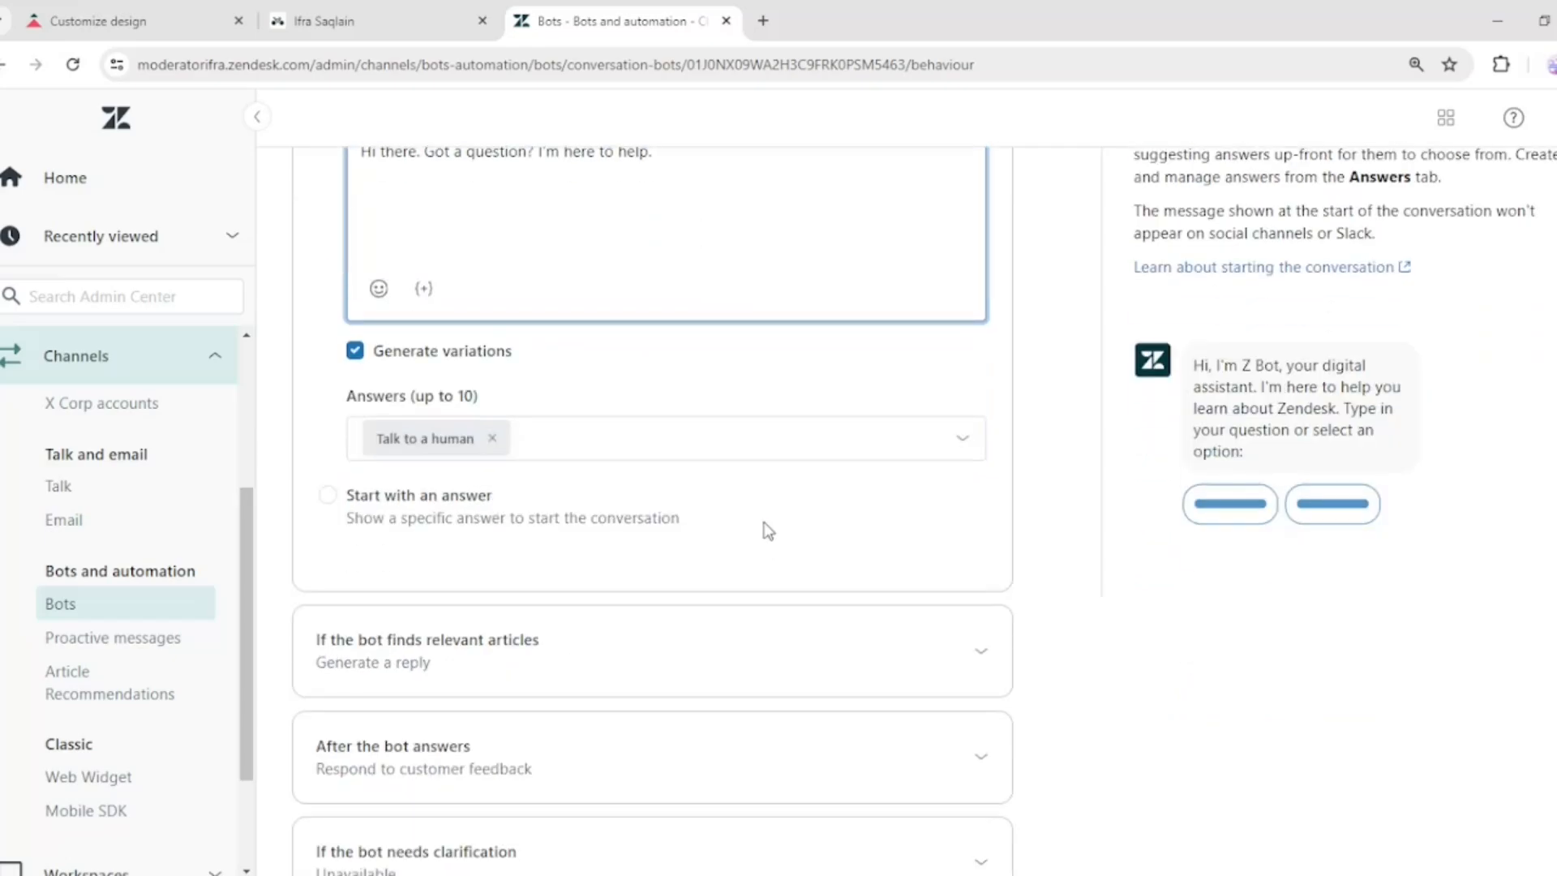
pyautogui.scroll(3, 775, 437)
pyautogui.scroll(-2, 568, 463)
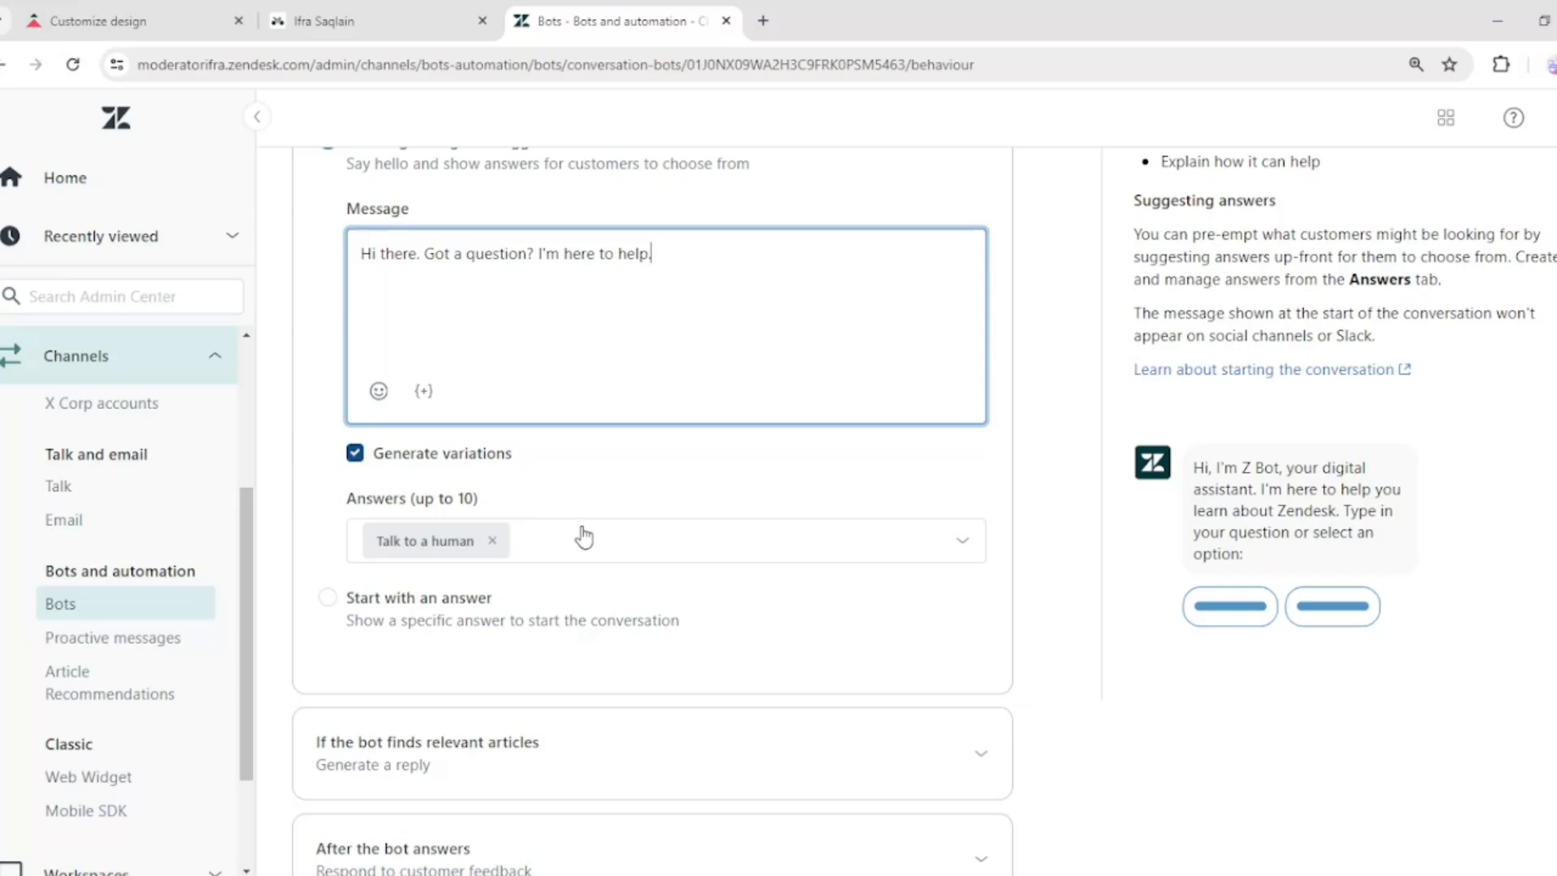
pyautogui.click(665, 555)
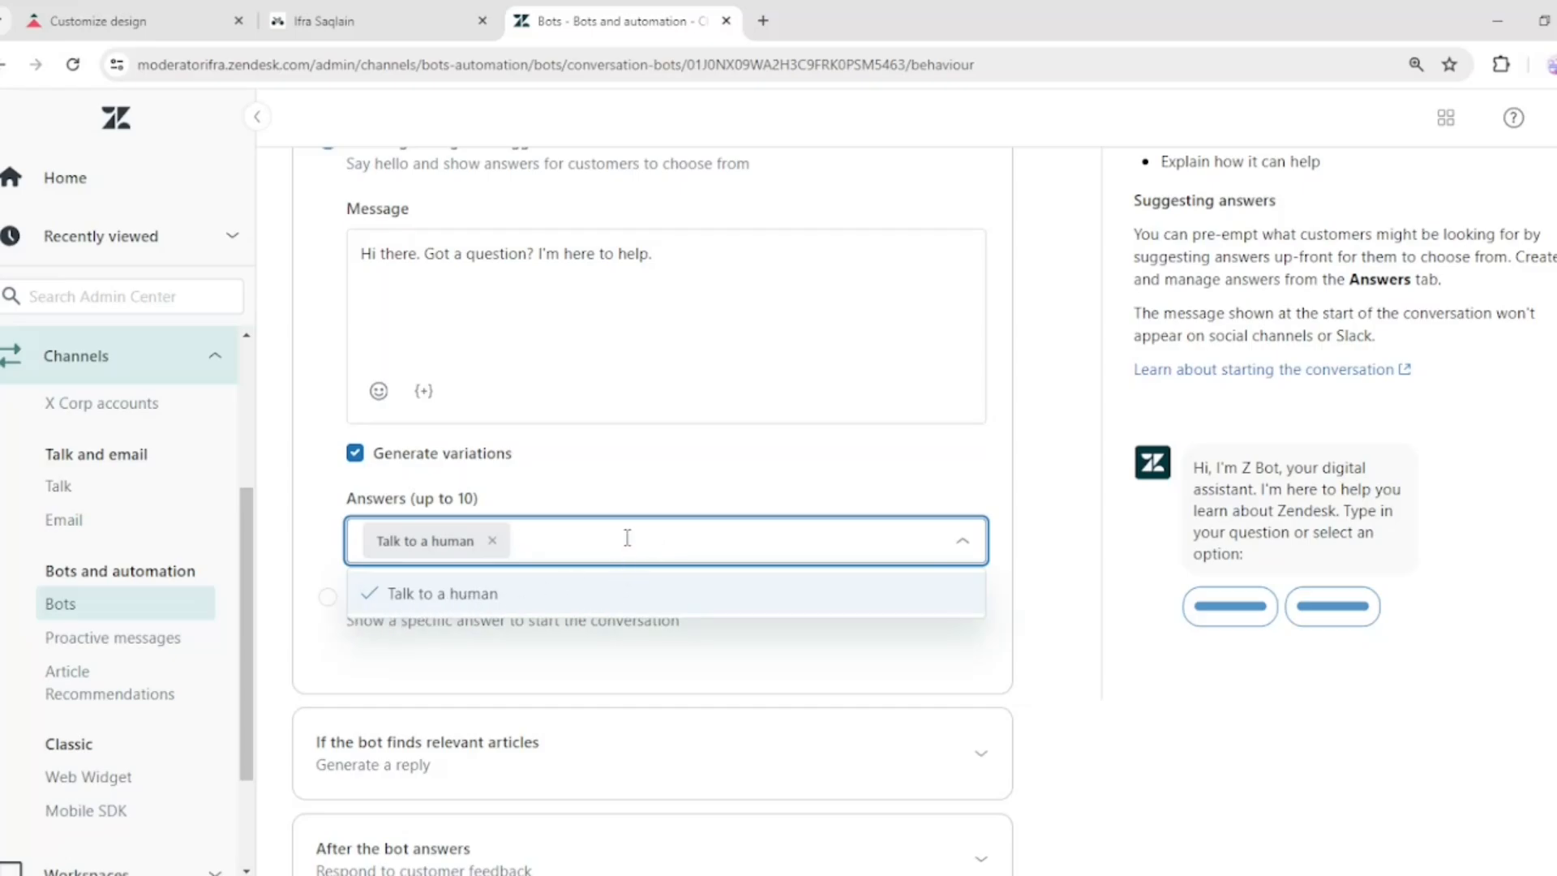
pyautogui.scroll(-3, 814, 484)
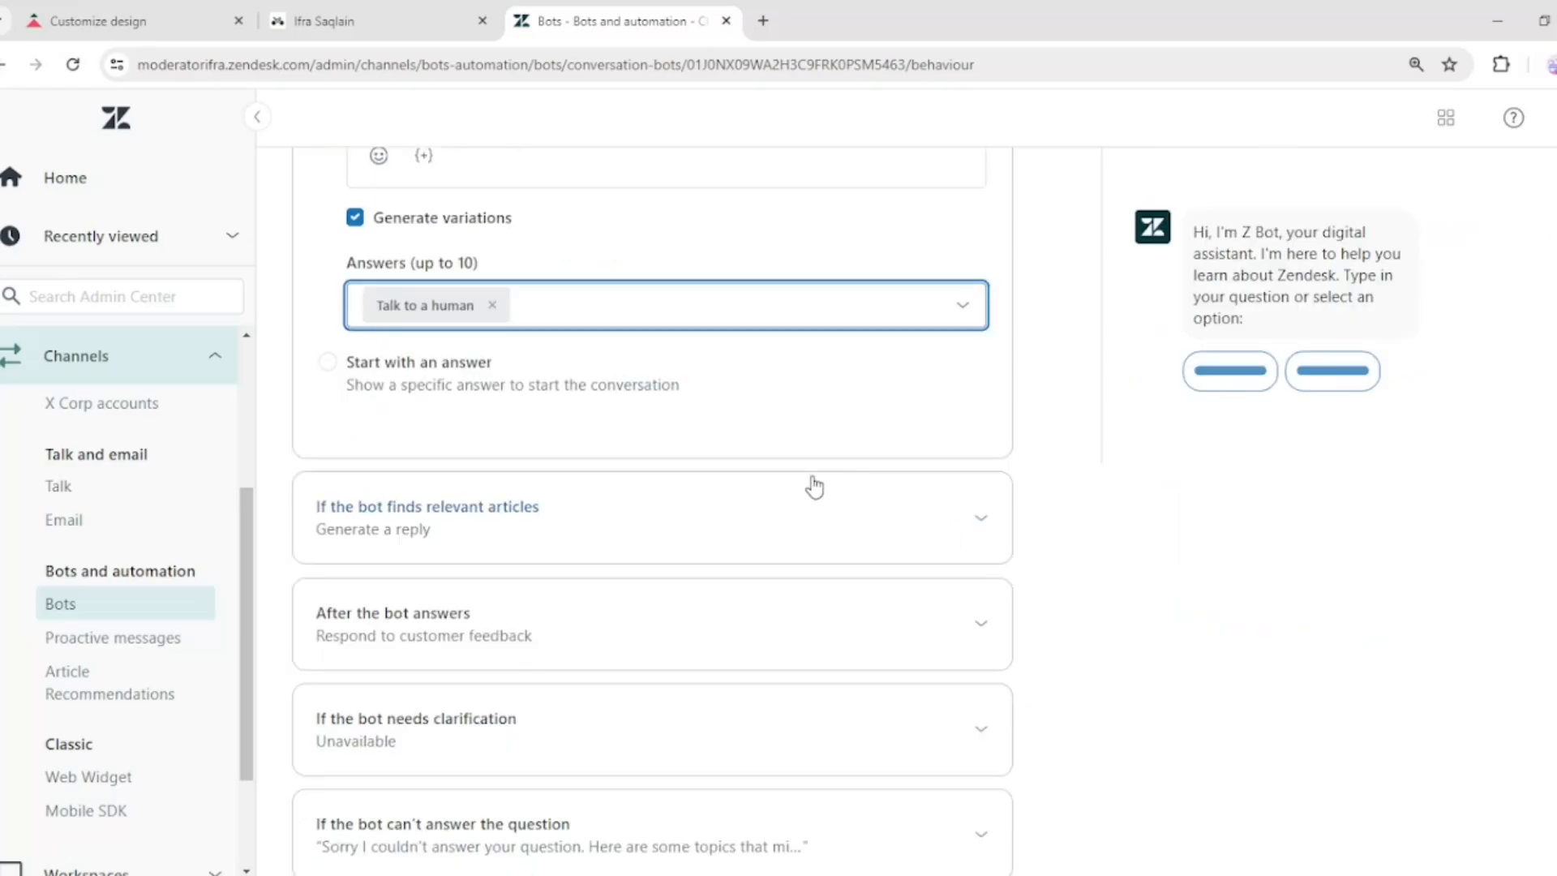
pyautogui.click(328, 364)
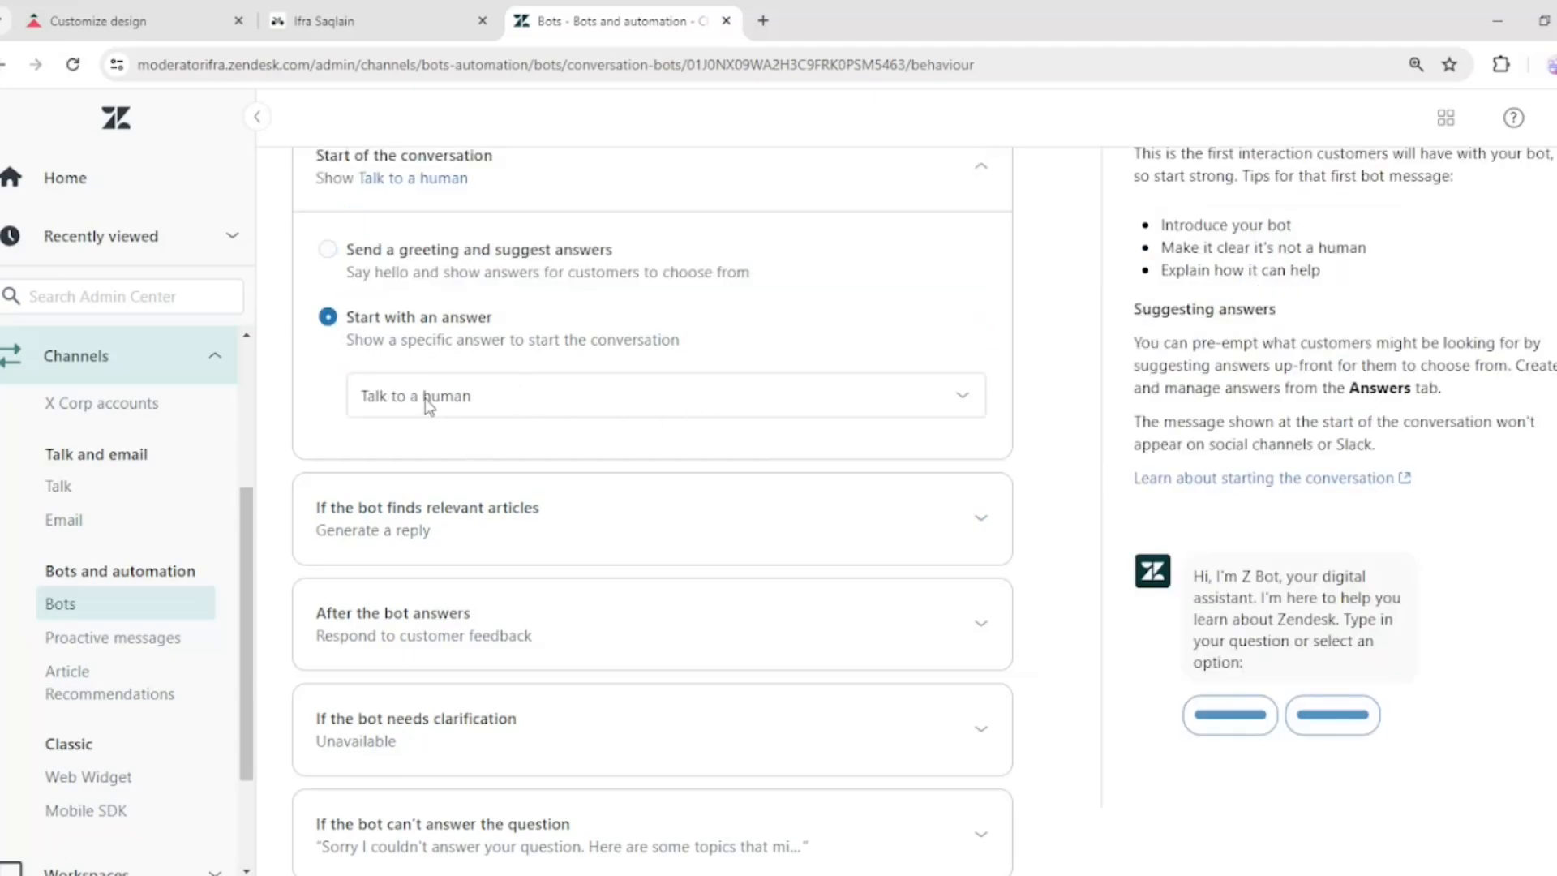
pyautogui.scroll(4, 641, 406)
pyautogui.scroll(-3, 912, 598)
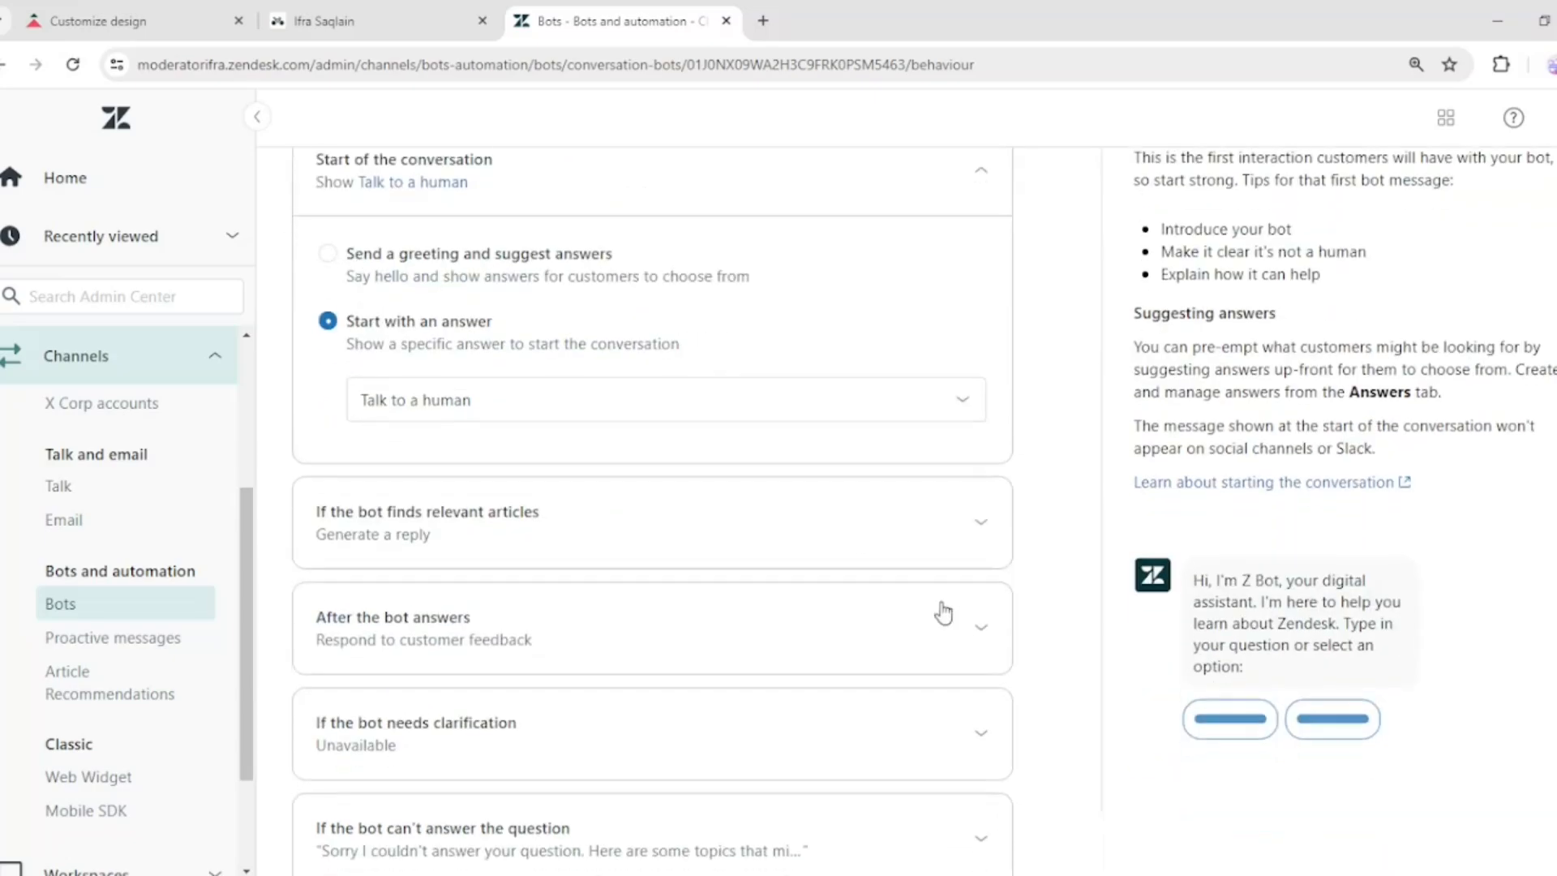
pyautogui.click(876, 410)
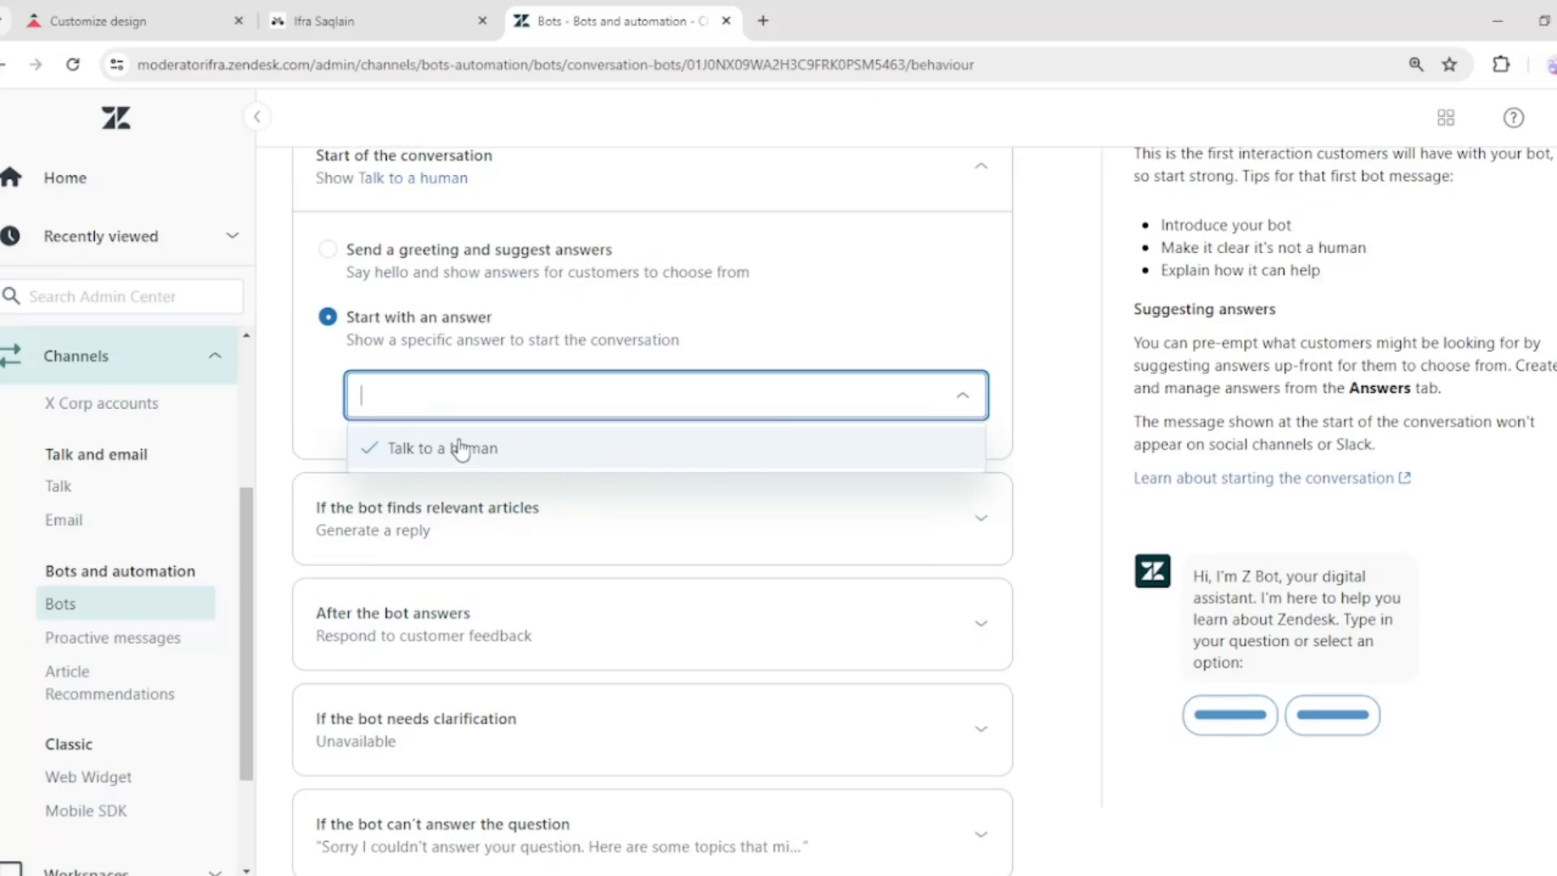
pyautogui.click(657, 446)
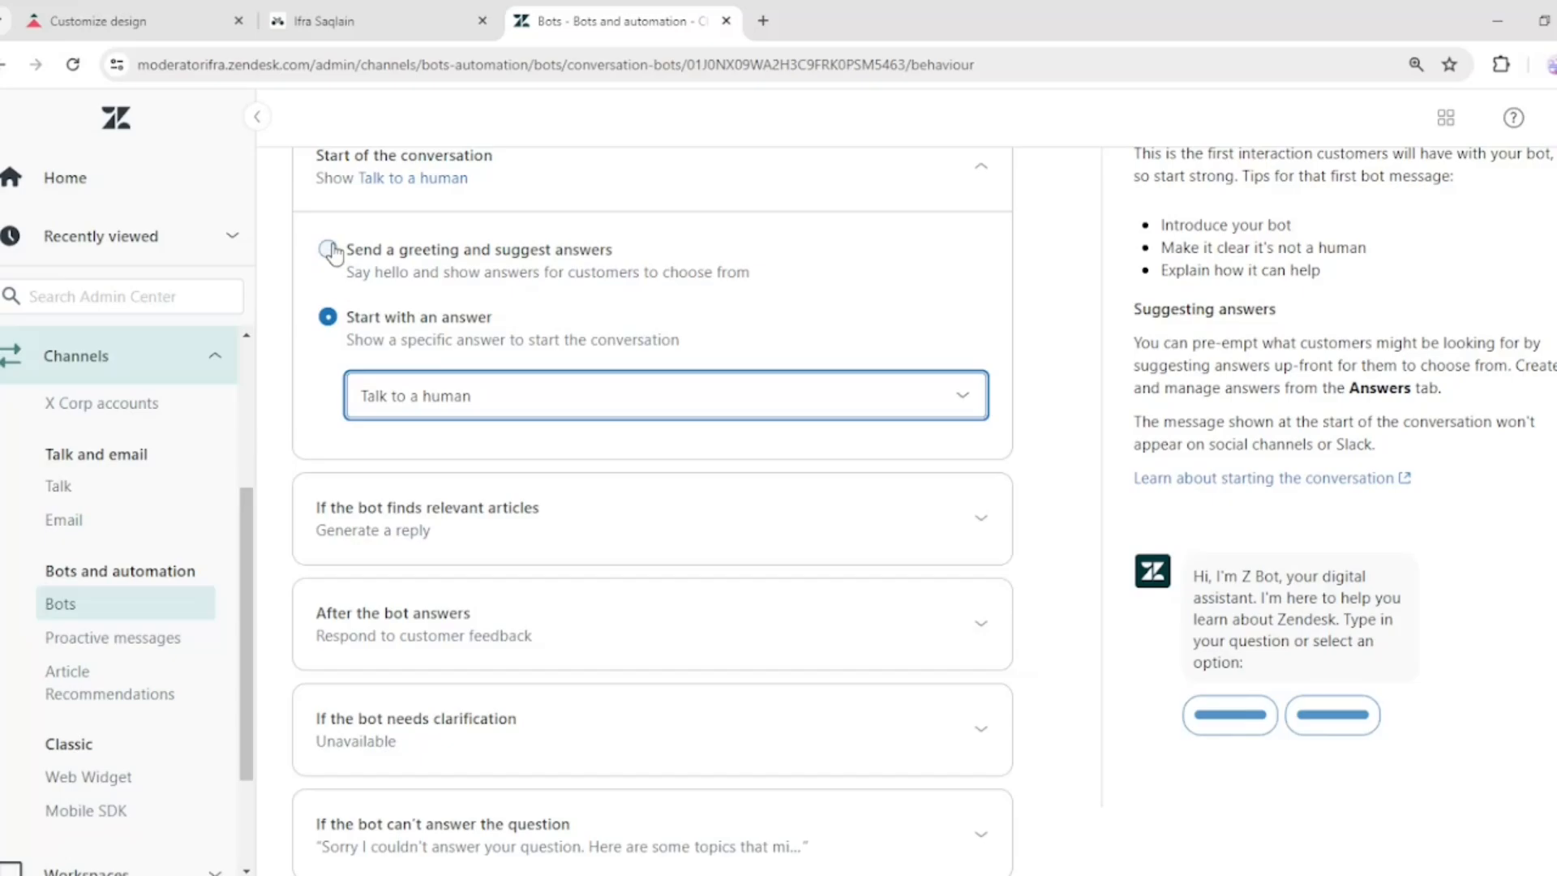
pyautogui.click(329, 249)
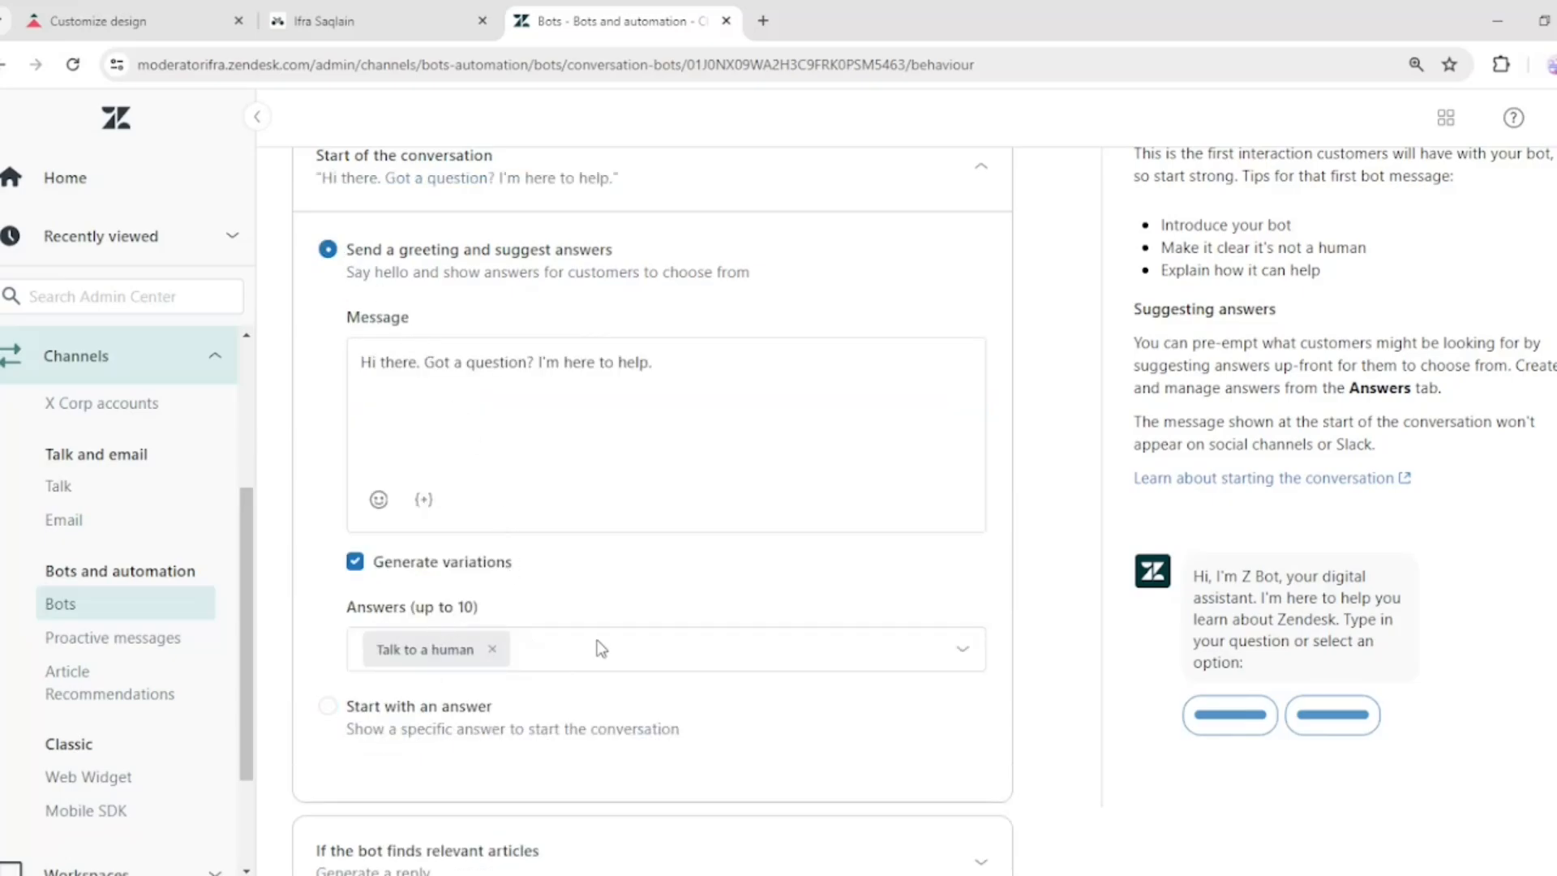
# Expand the section for when the bot finds relevant articles and review its reply options
pyautogui.scroll(-4, 997, 169)
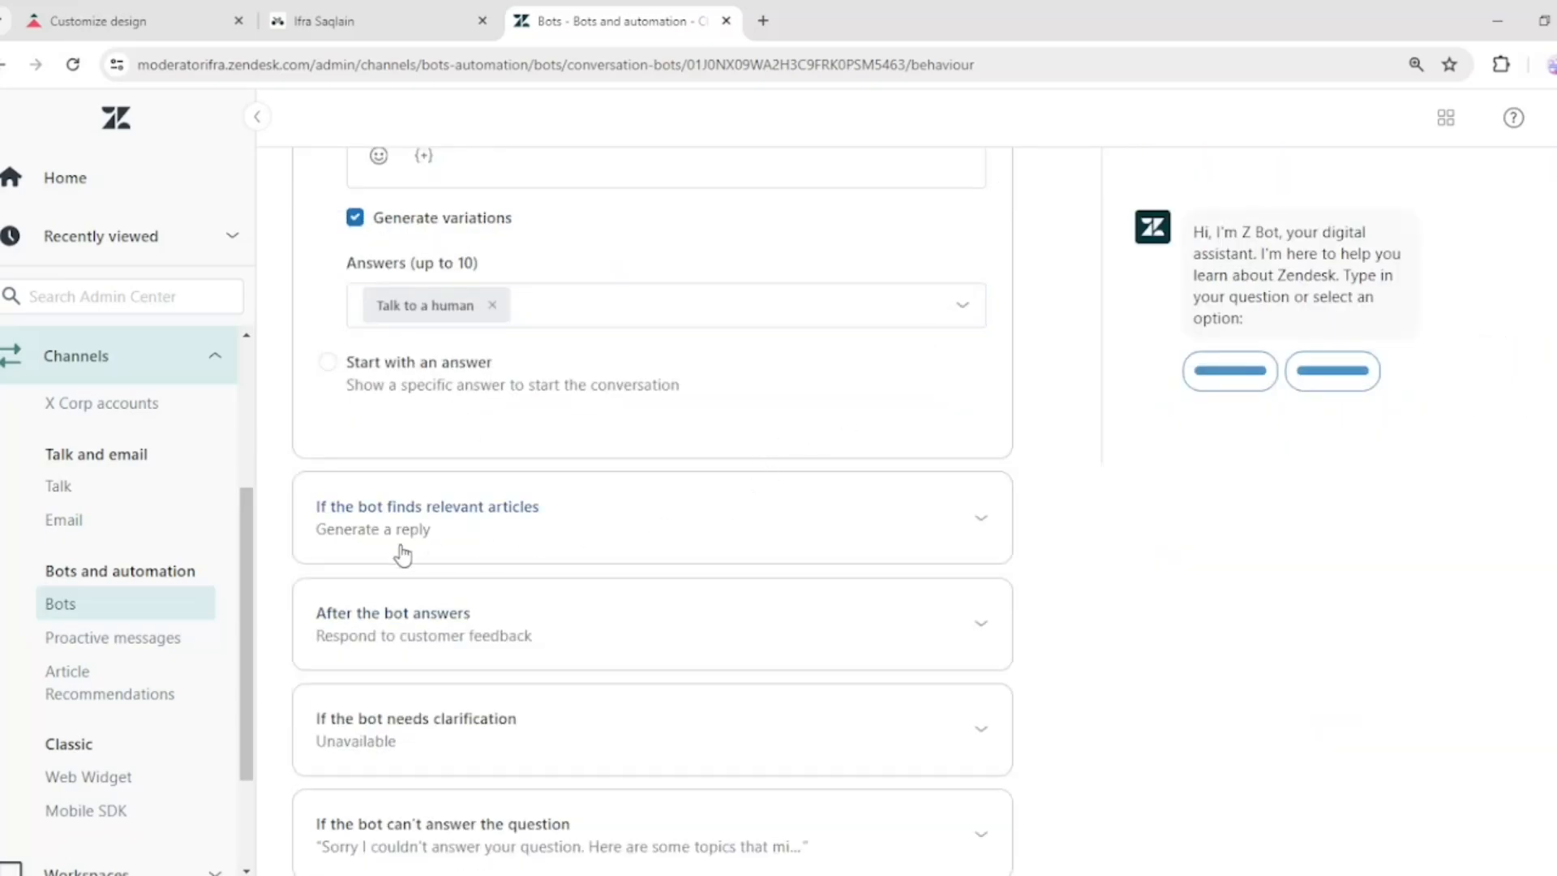
pyautogui.click(973, 520)
pyautogui.scroll(-4, 973, 514)
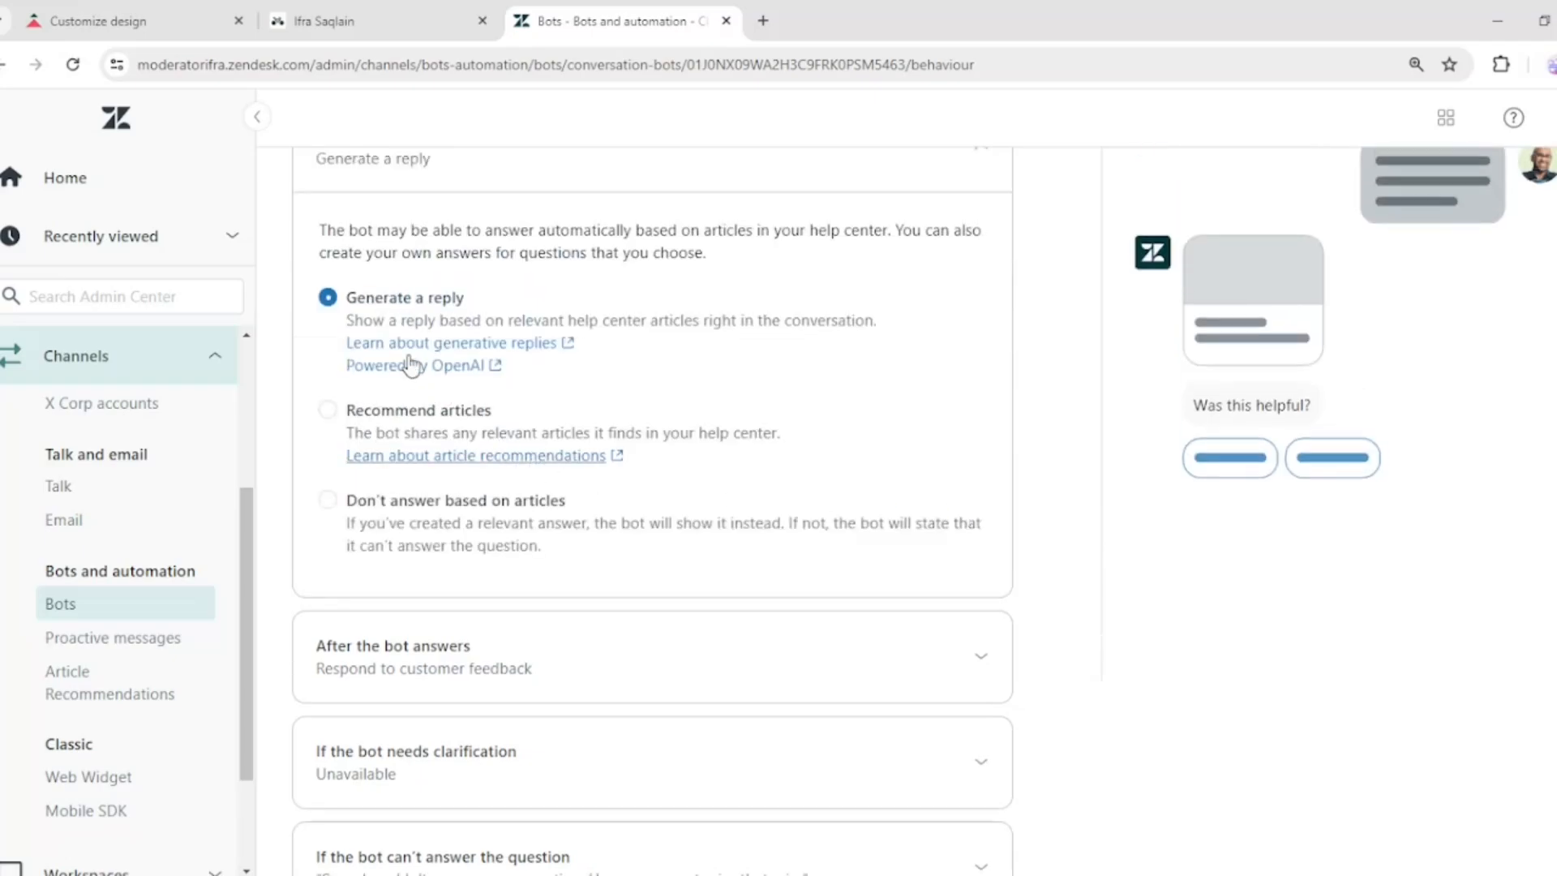
pyautogui.scroll(1, 511, 300)
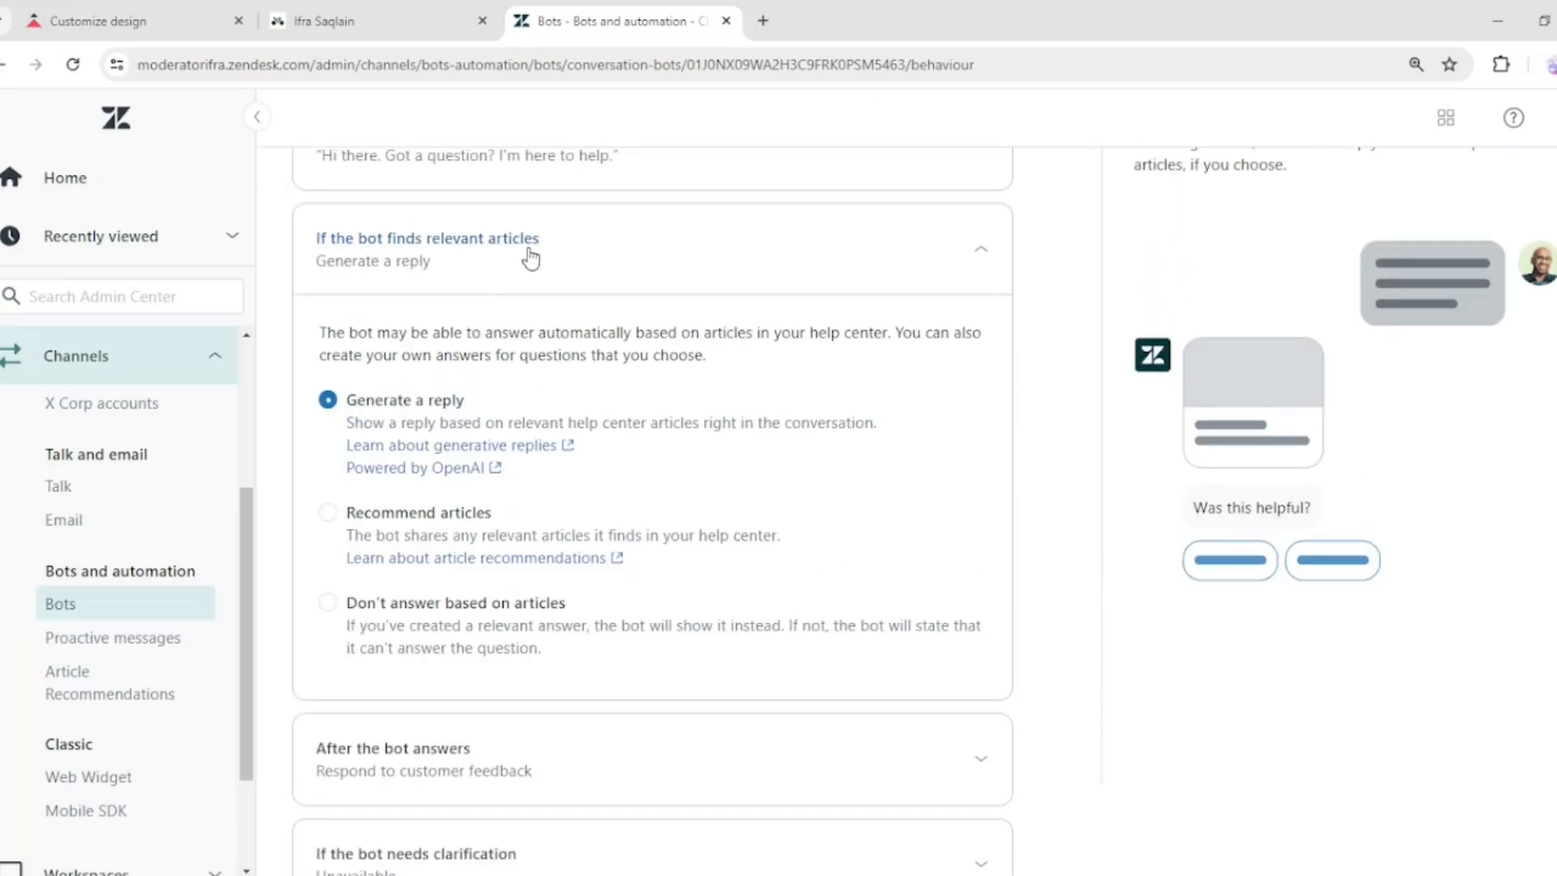
pyautogui.scroll(-1, 531, 259)
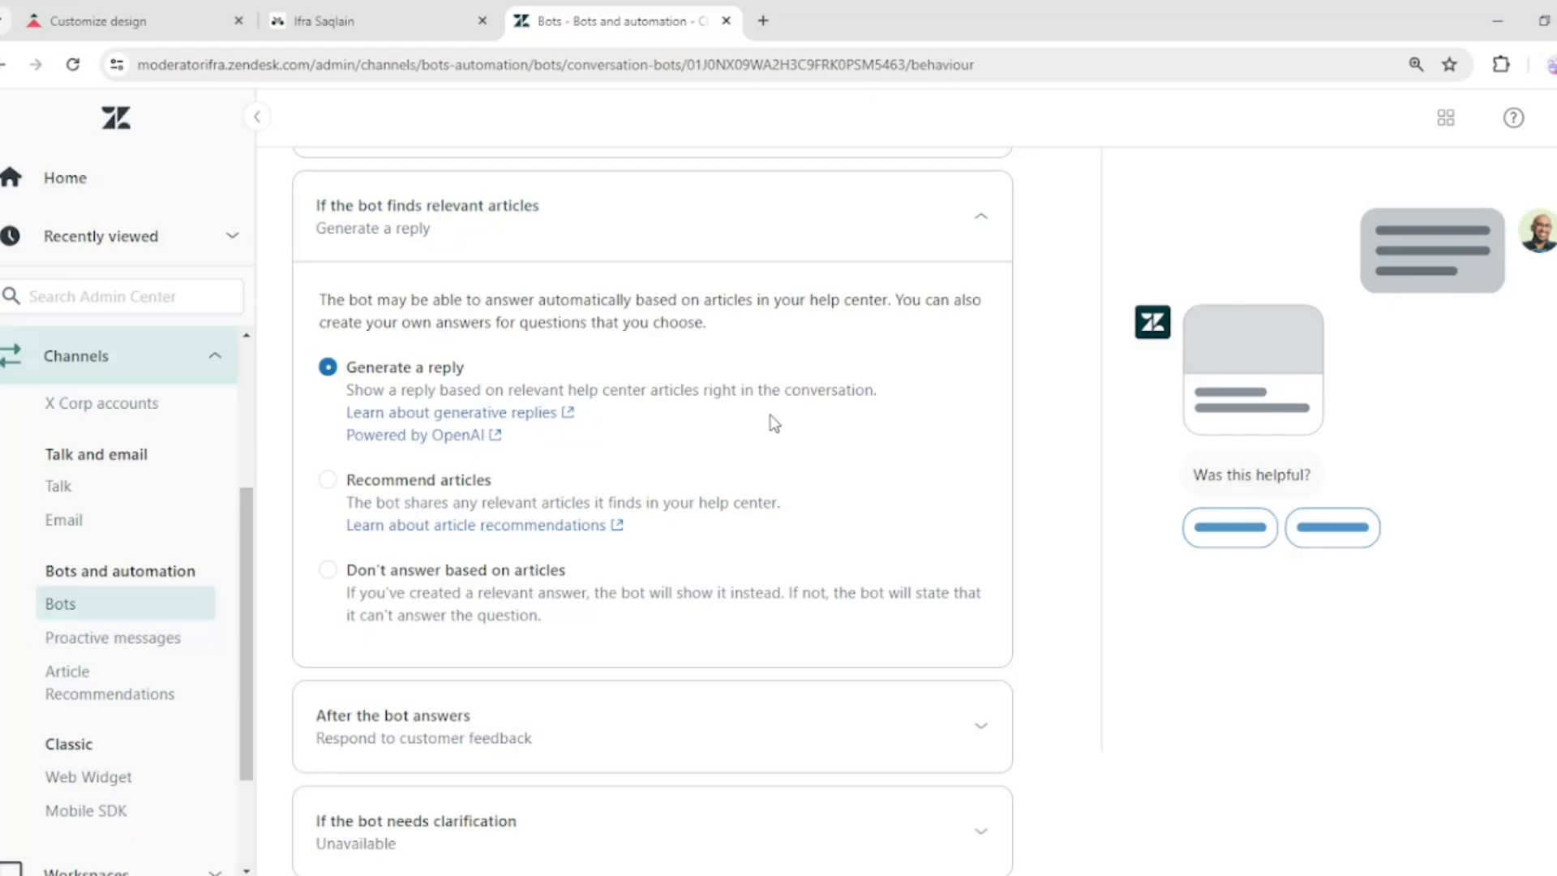
pyautogui.scroll(-2, 730, 527)
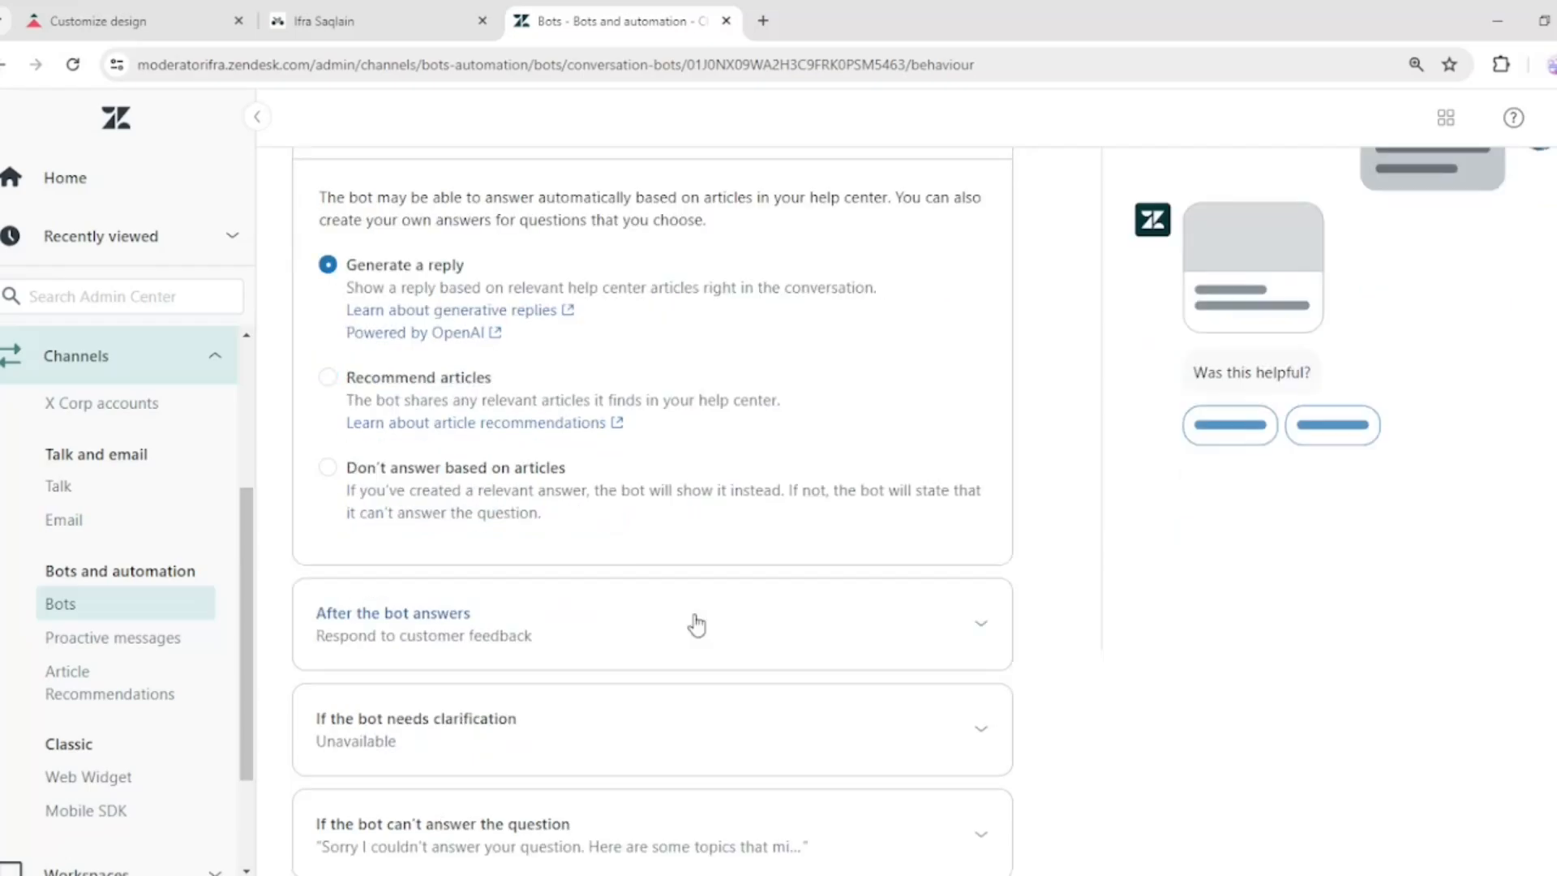
# Expand the after-the-bot-answers section and review the helpful and unhelpful answer responses
pyautogui.click(695, 625)
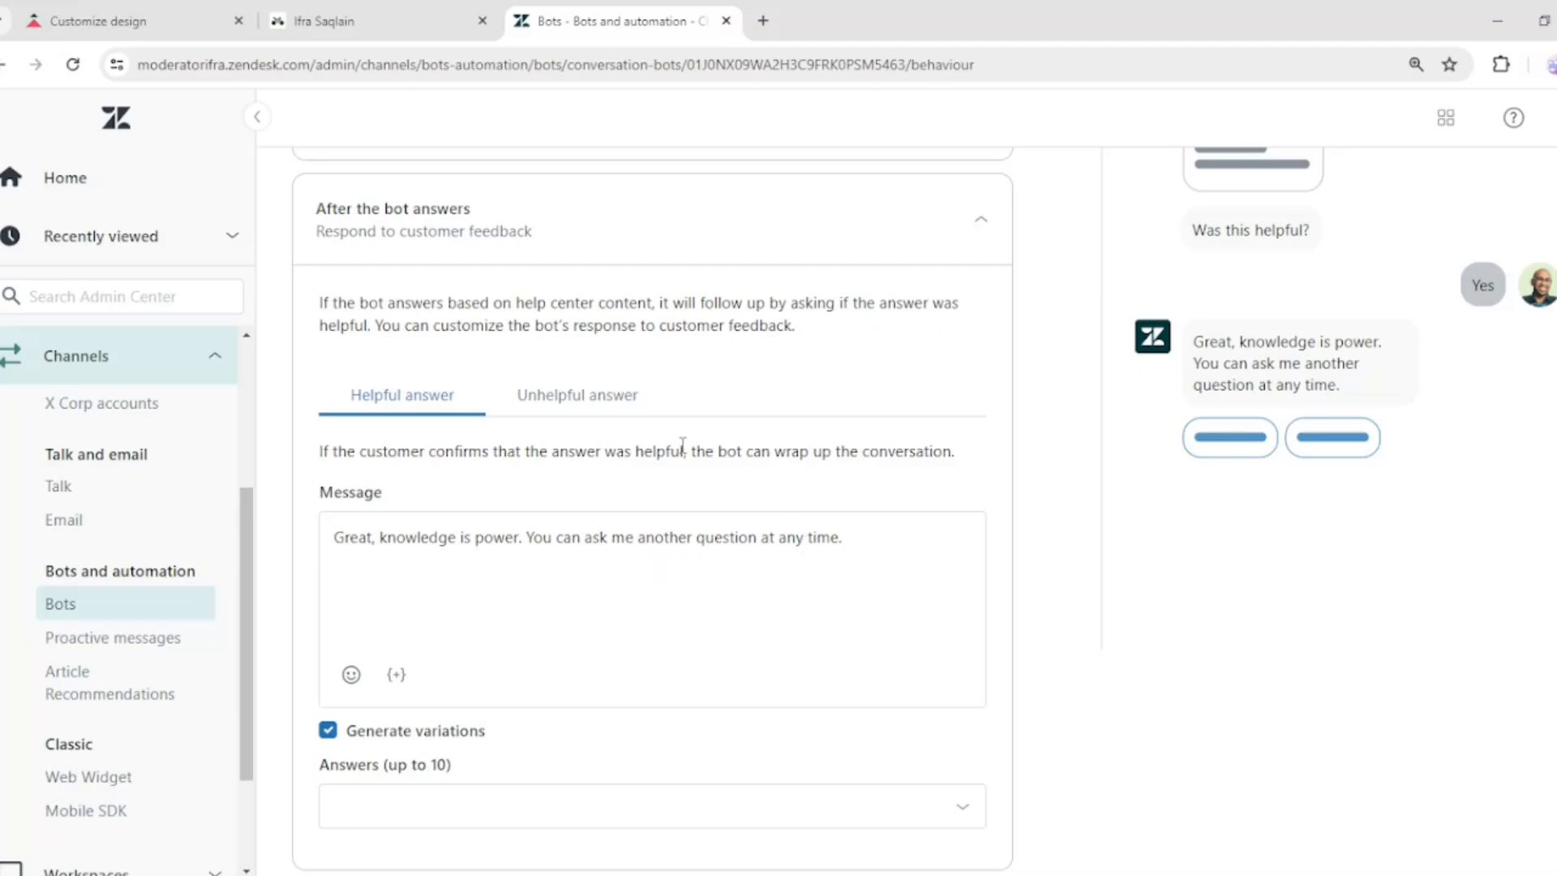
pyautogui.click(595, 399)
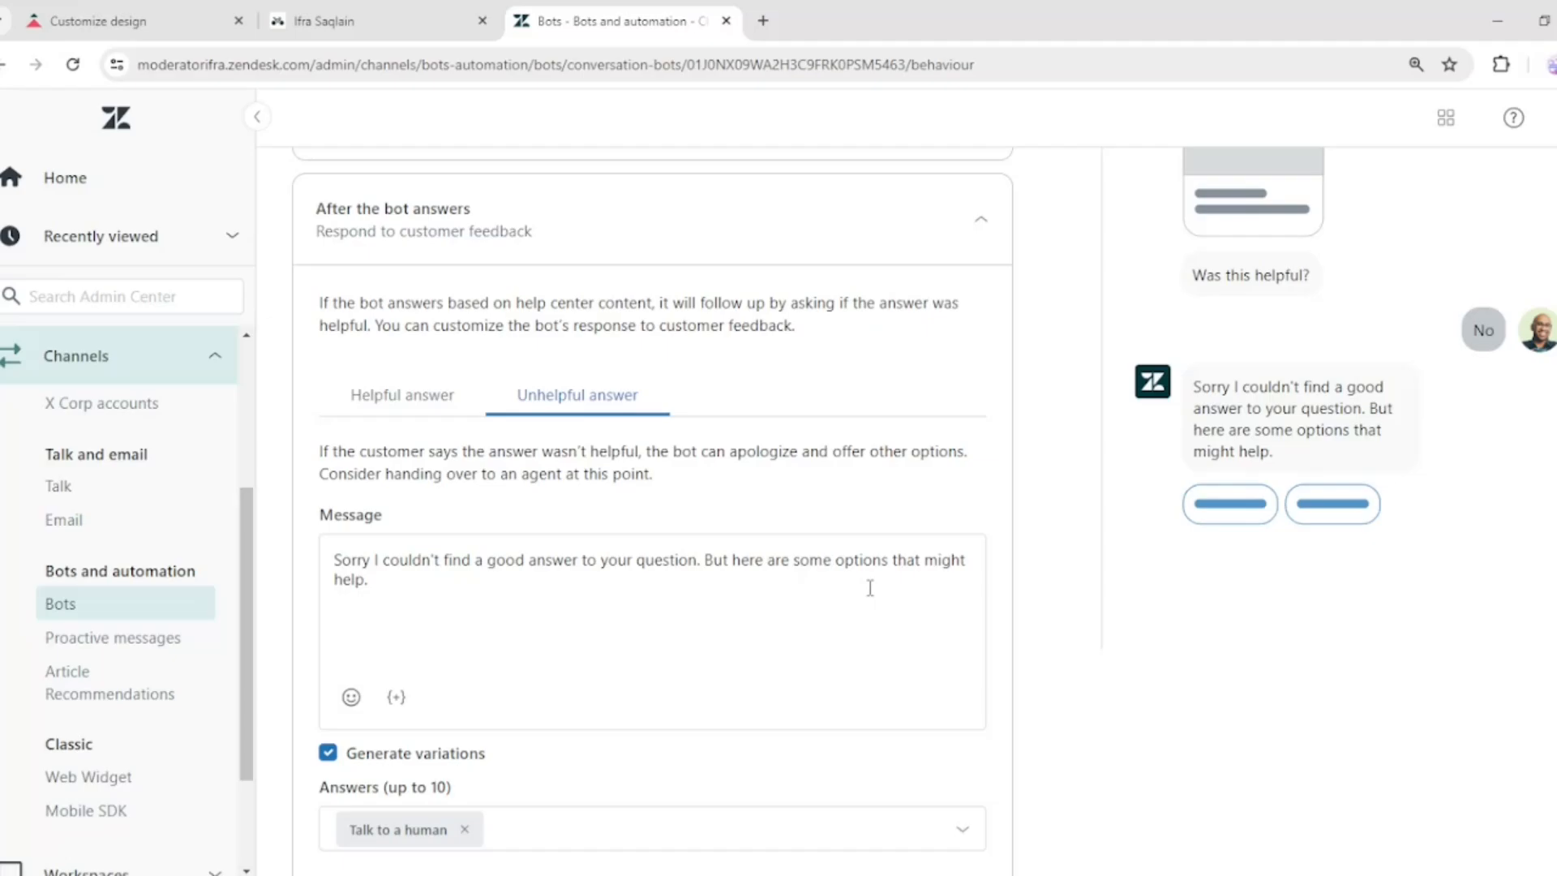
pyautogui.scroll(-3, 806, 601)
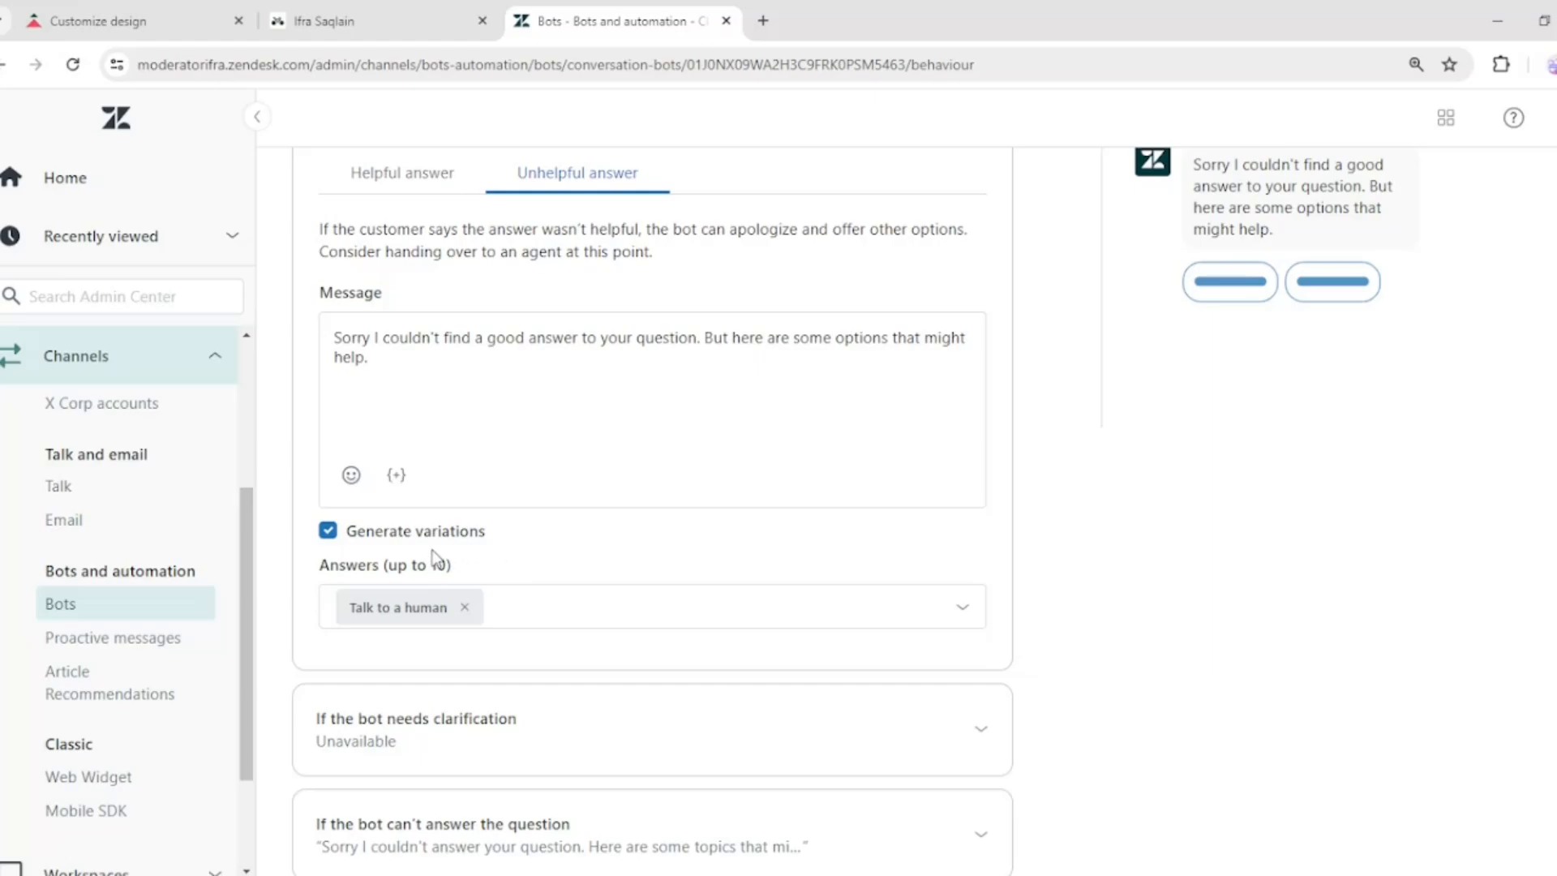
pyautogui.click(721, 613)
pyautogui.click(720, 607)
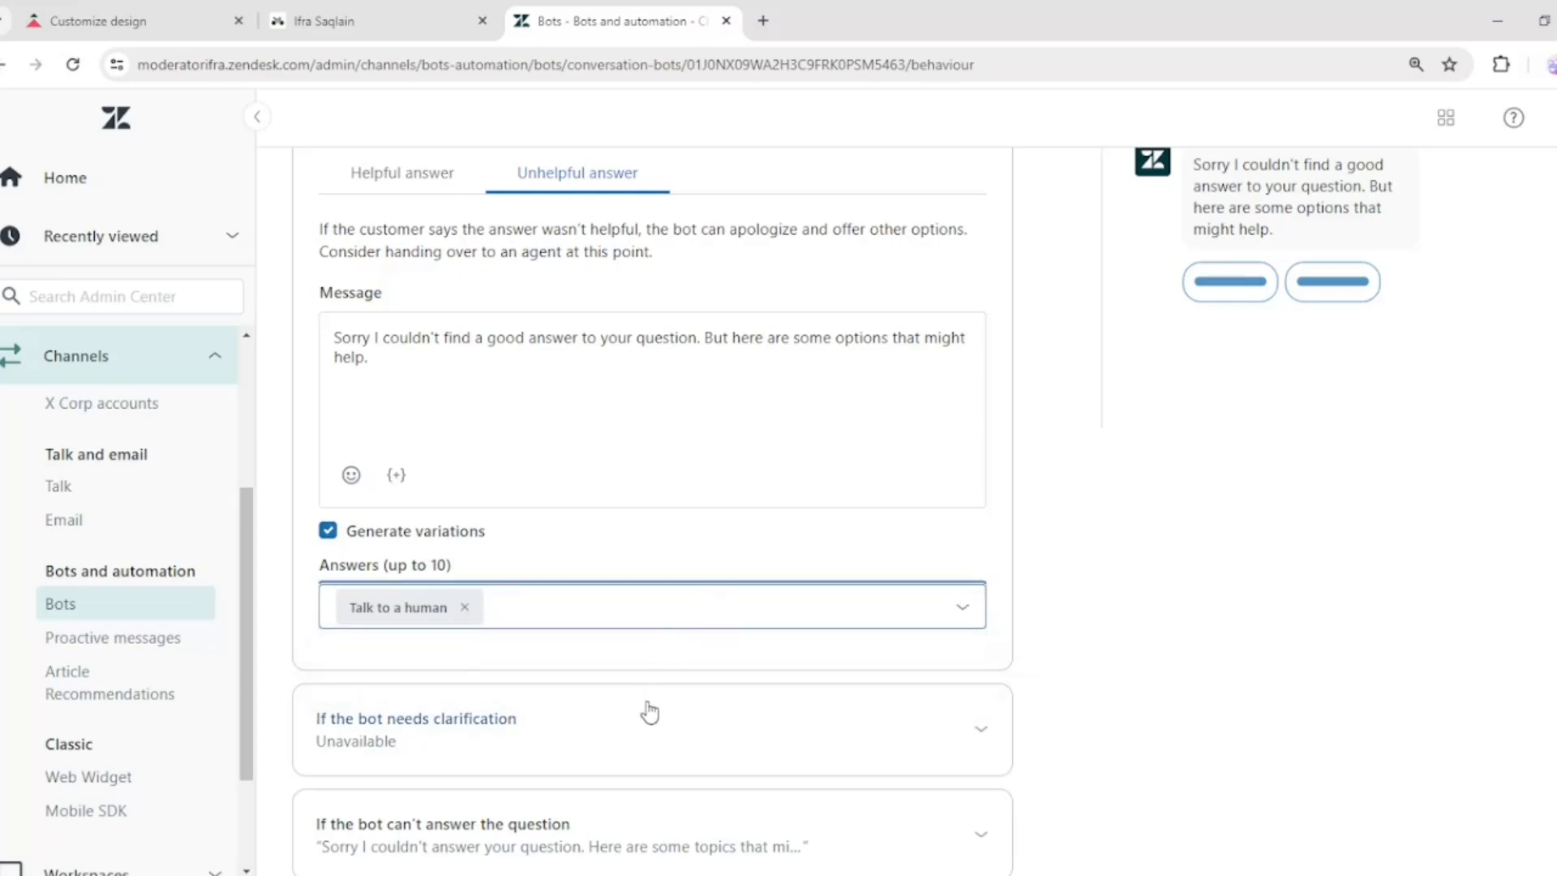
# Set the bot to recommend articles when it finds relevant articles
pyautogui.click(620, 704)
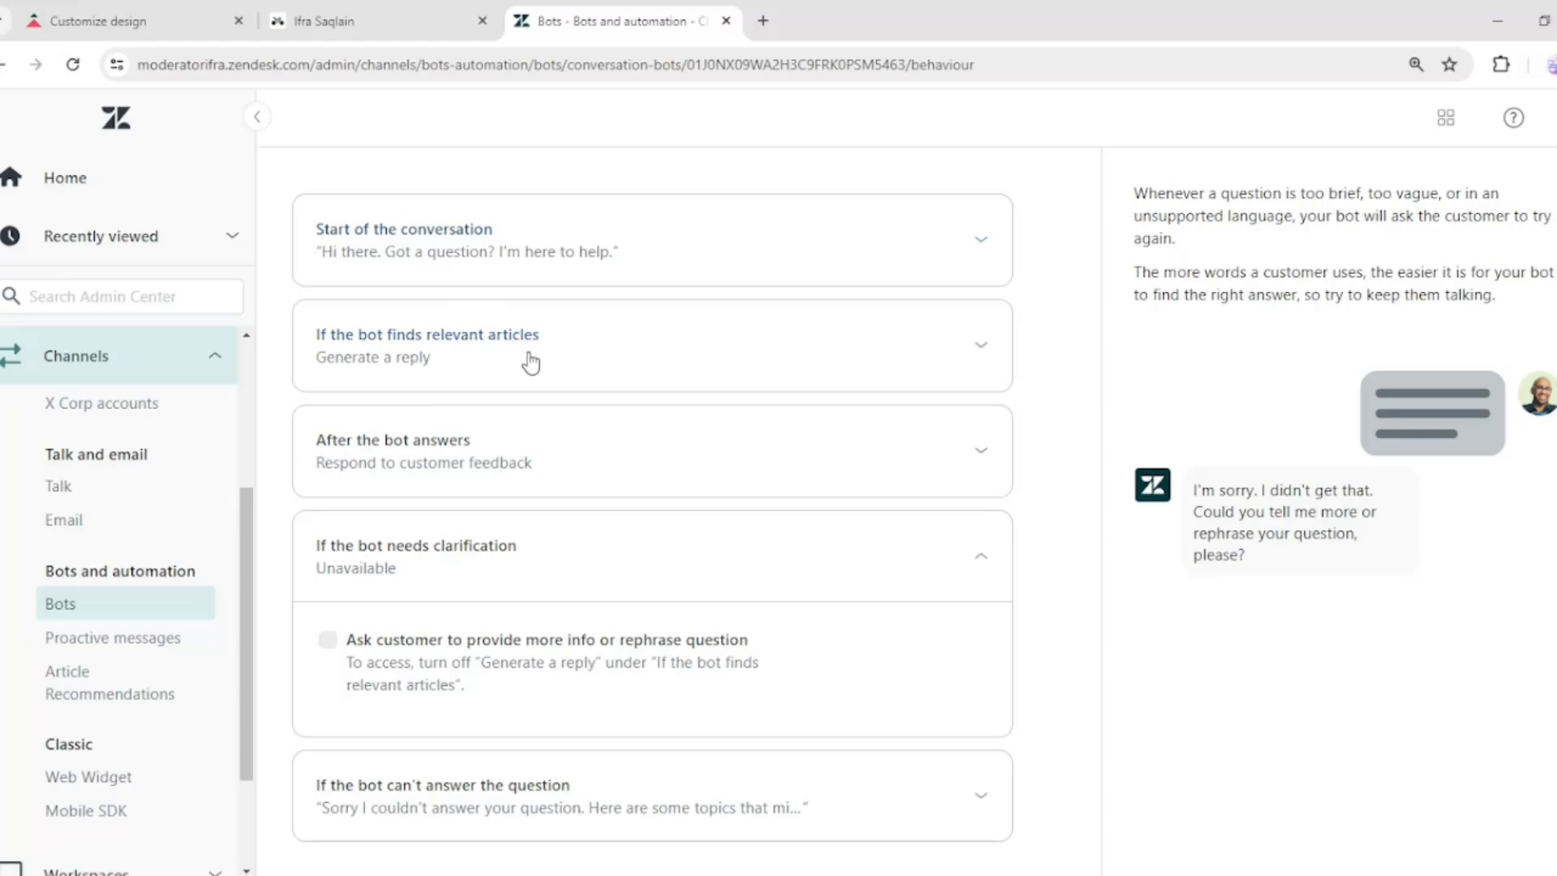
pyautogui.click(651, 355)
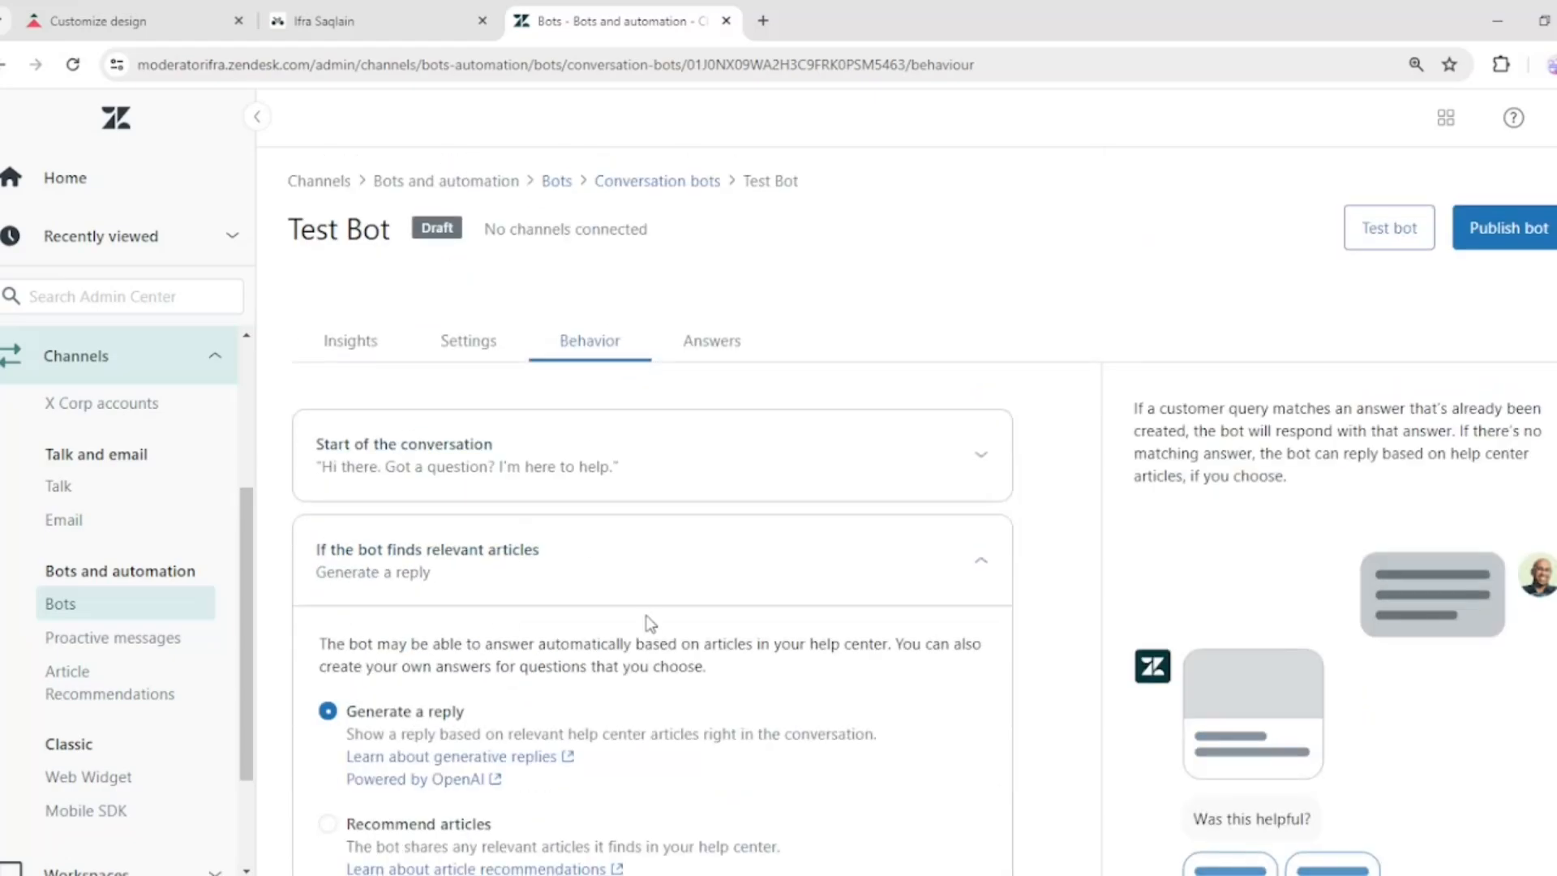
pyautogui.scroll(-4, 645, 369)
pyautogui.click(328, 519)
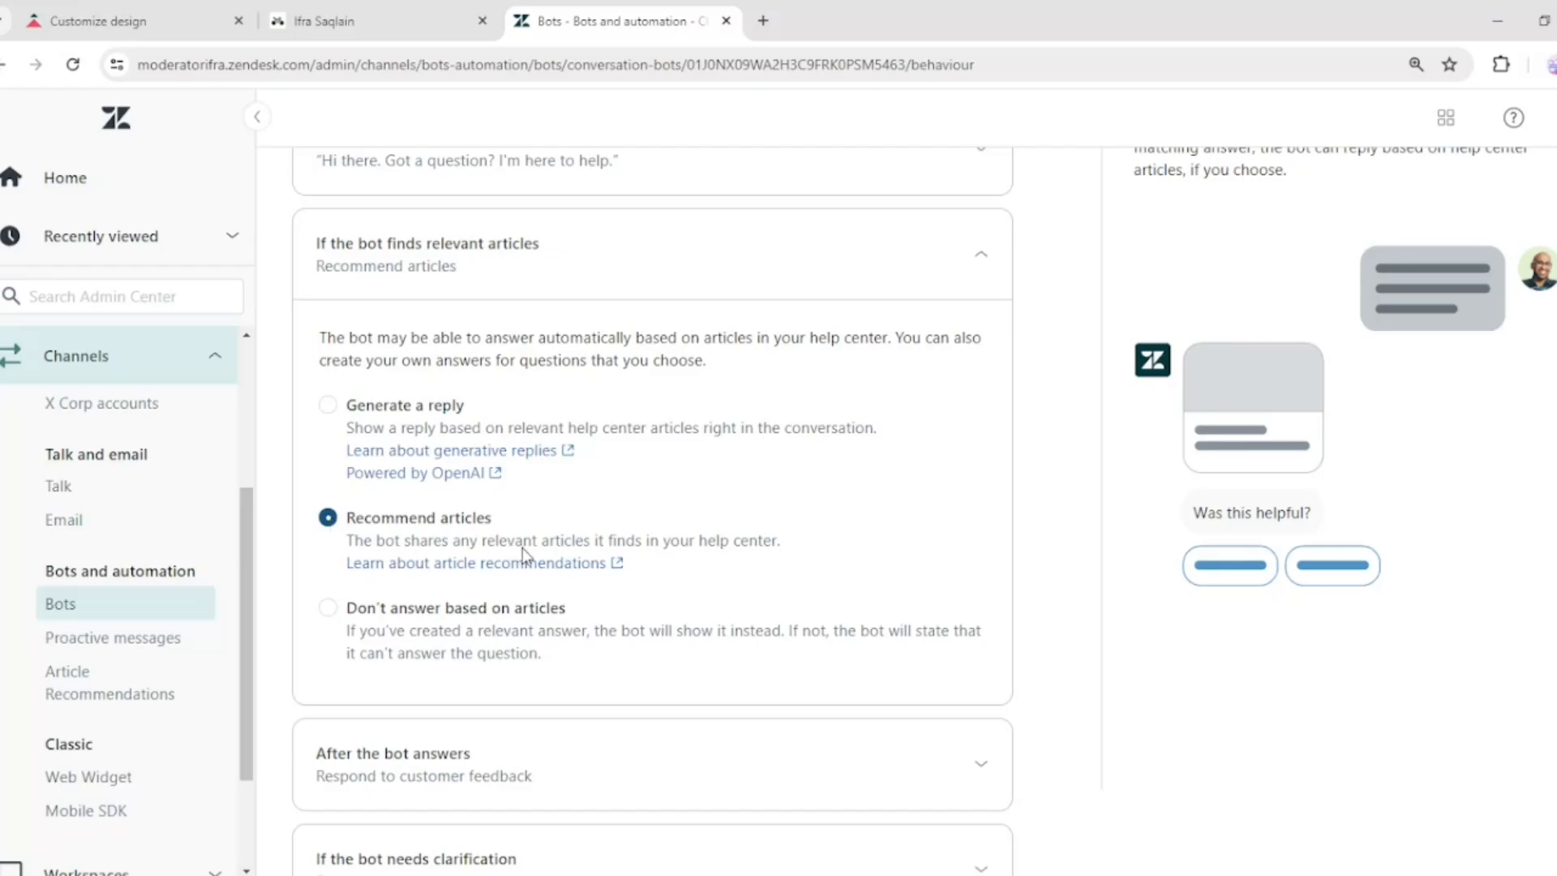
# Try turning on asking customers to provide more info or rephrase their question when clarification is needed
pyautogui.scroll(-2, 521, 656)
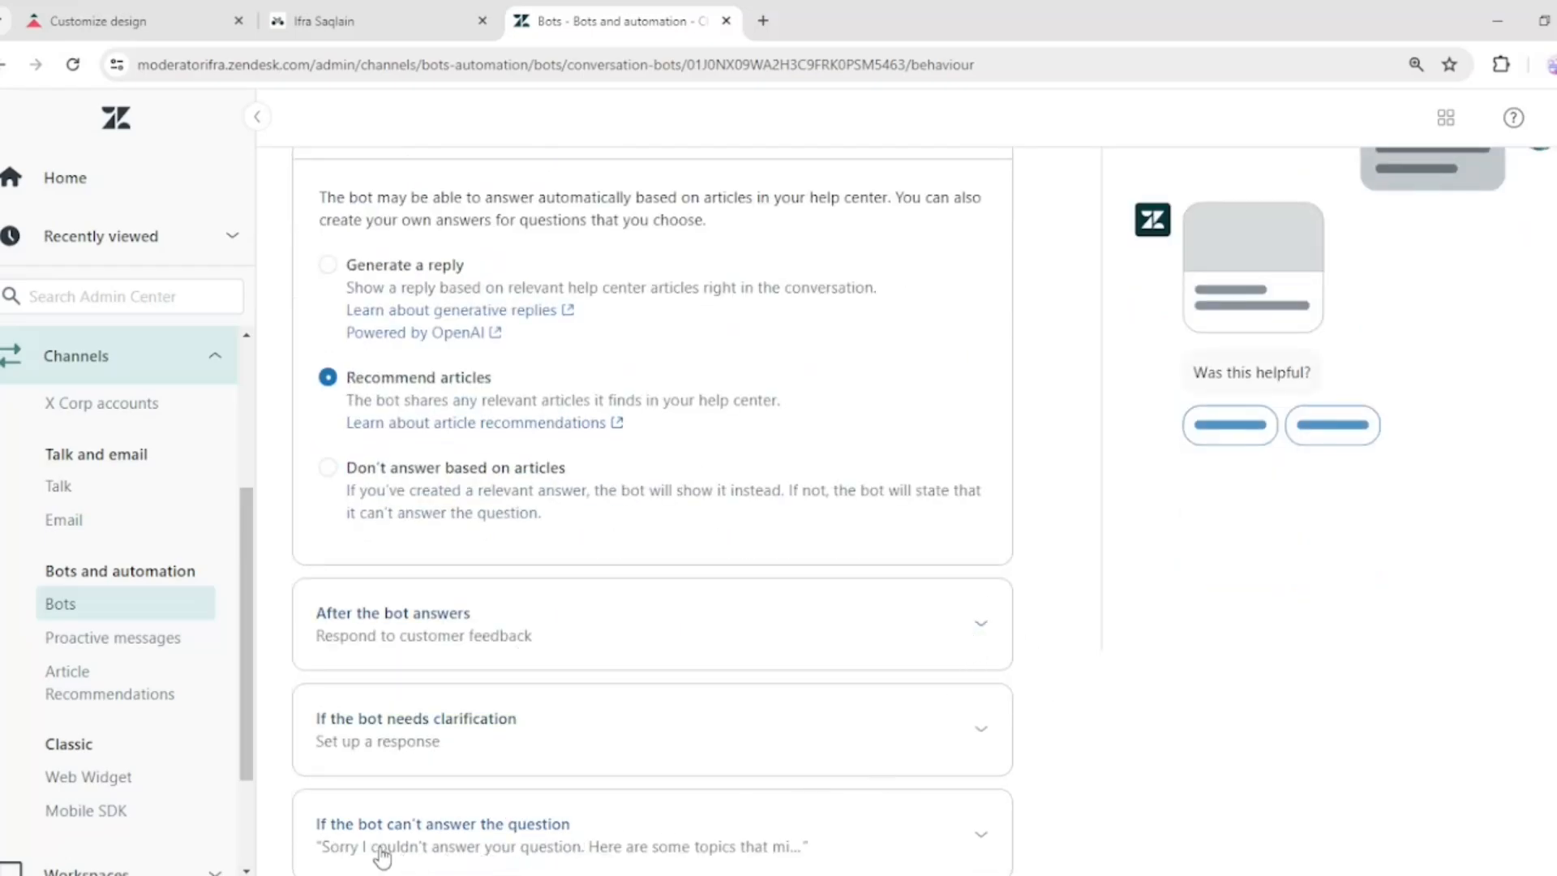
pyautogui.click(377, 823)
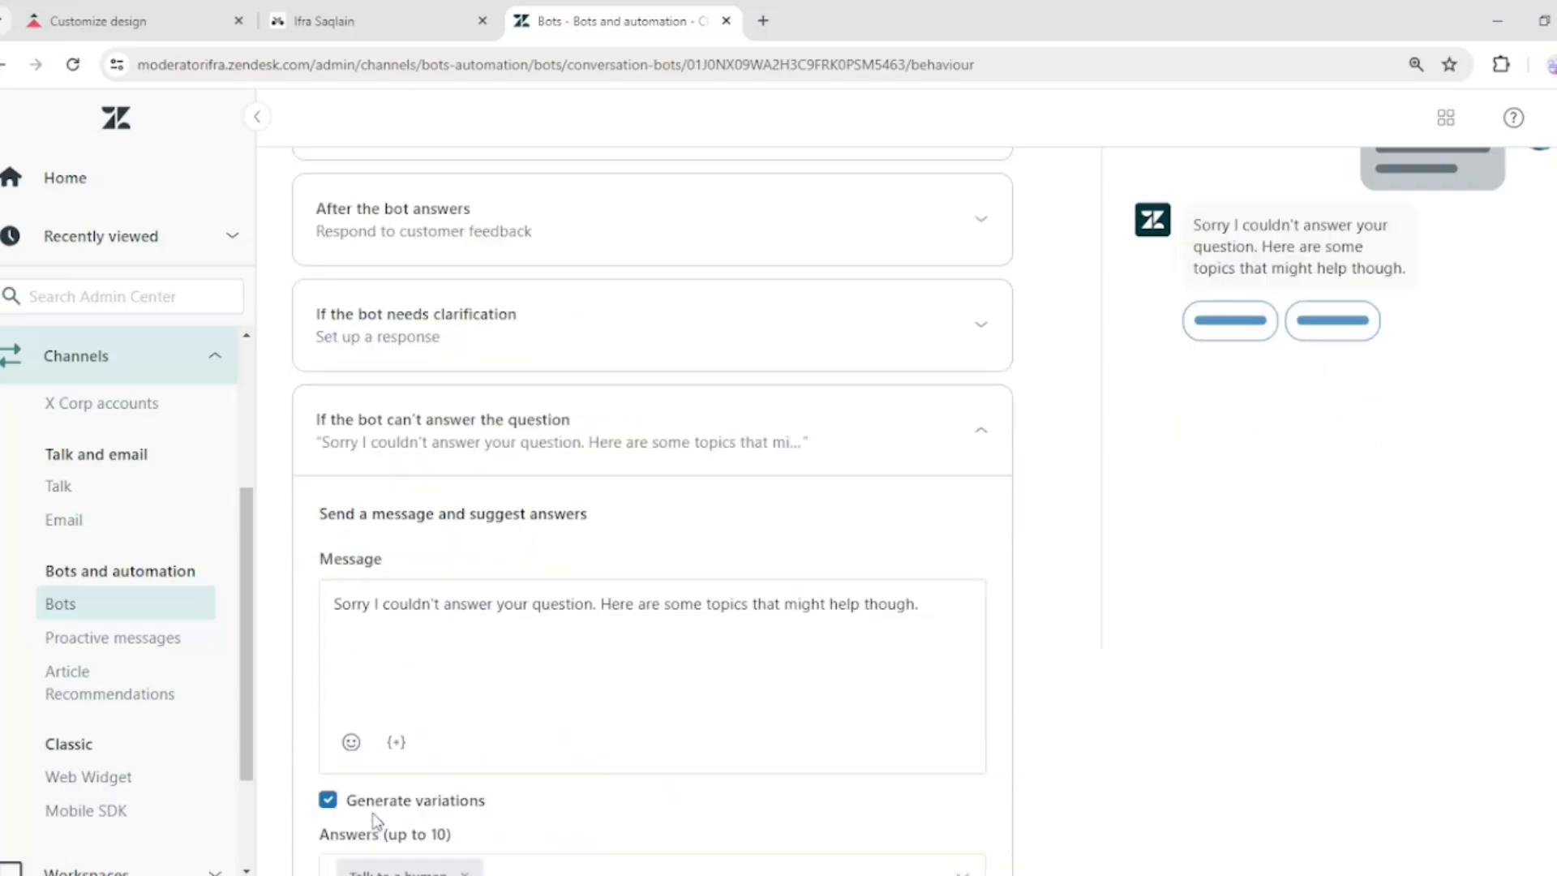
pyautogui.click(407, 429)
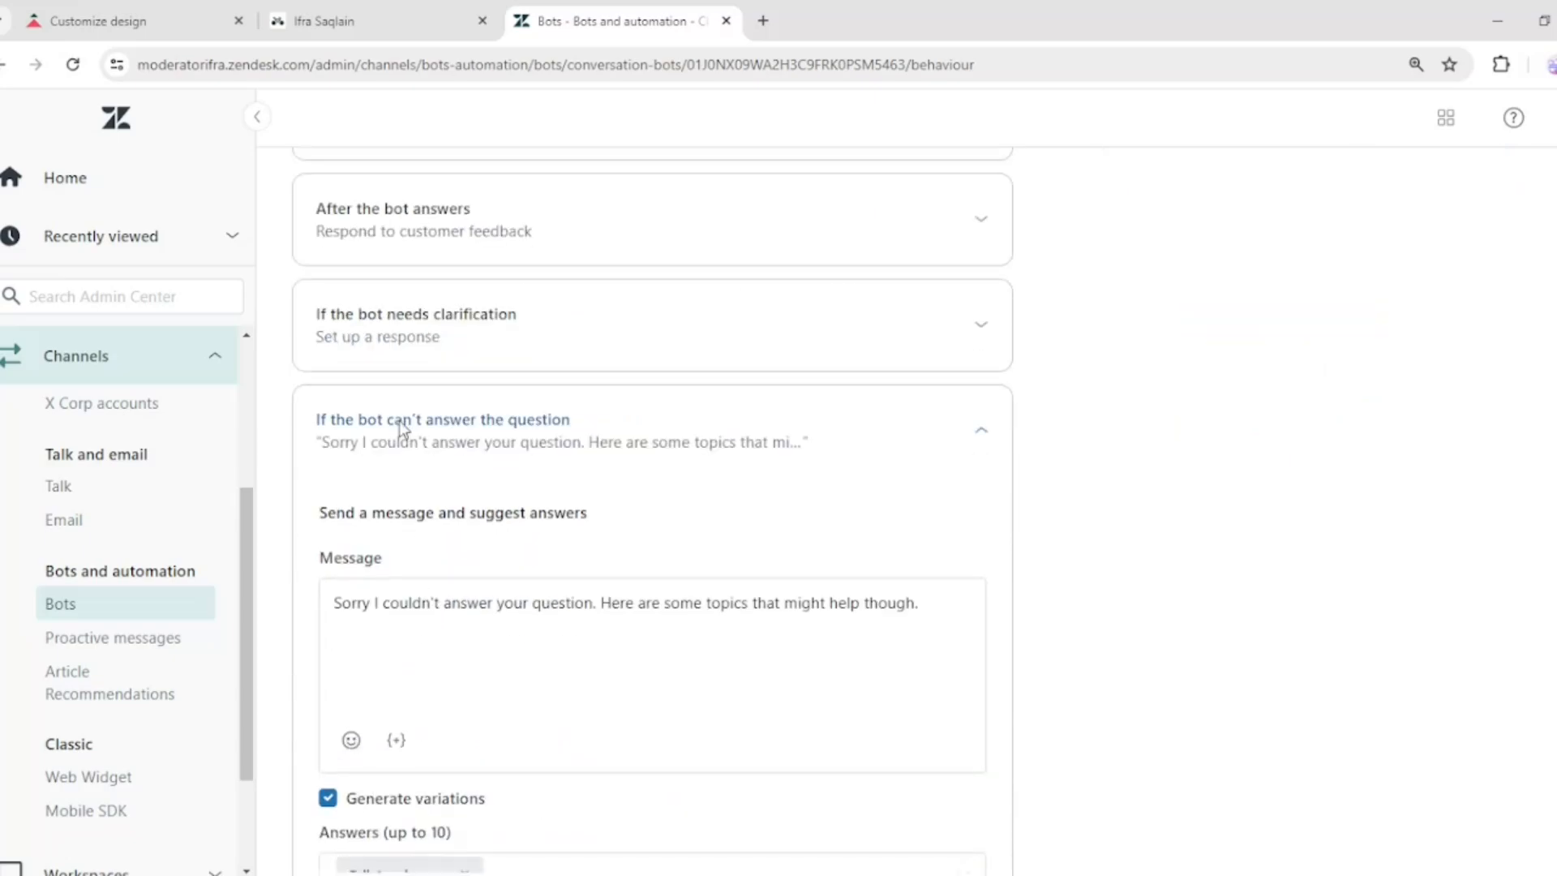
pyautogui.click(414, 558)
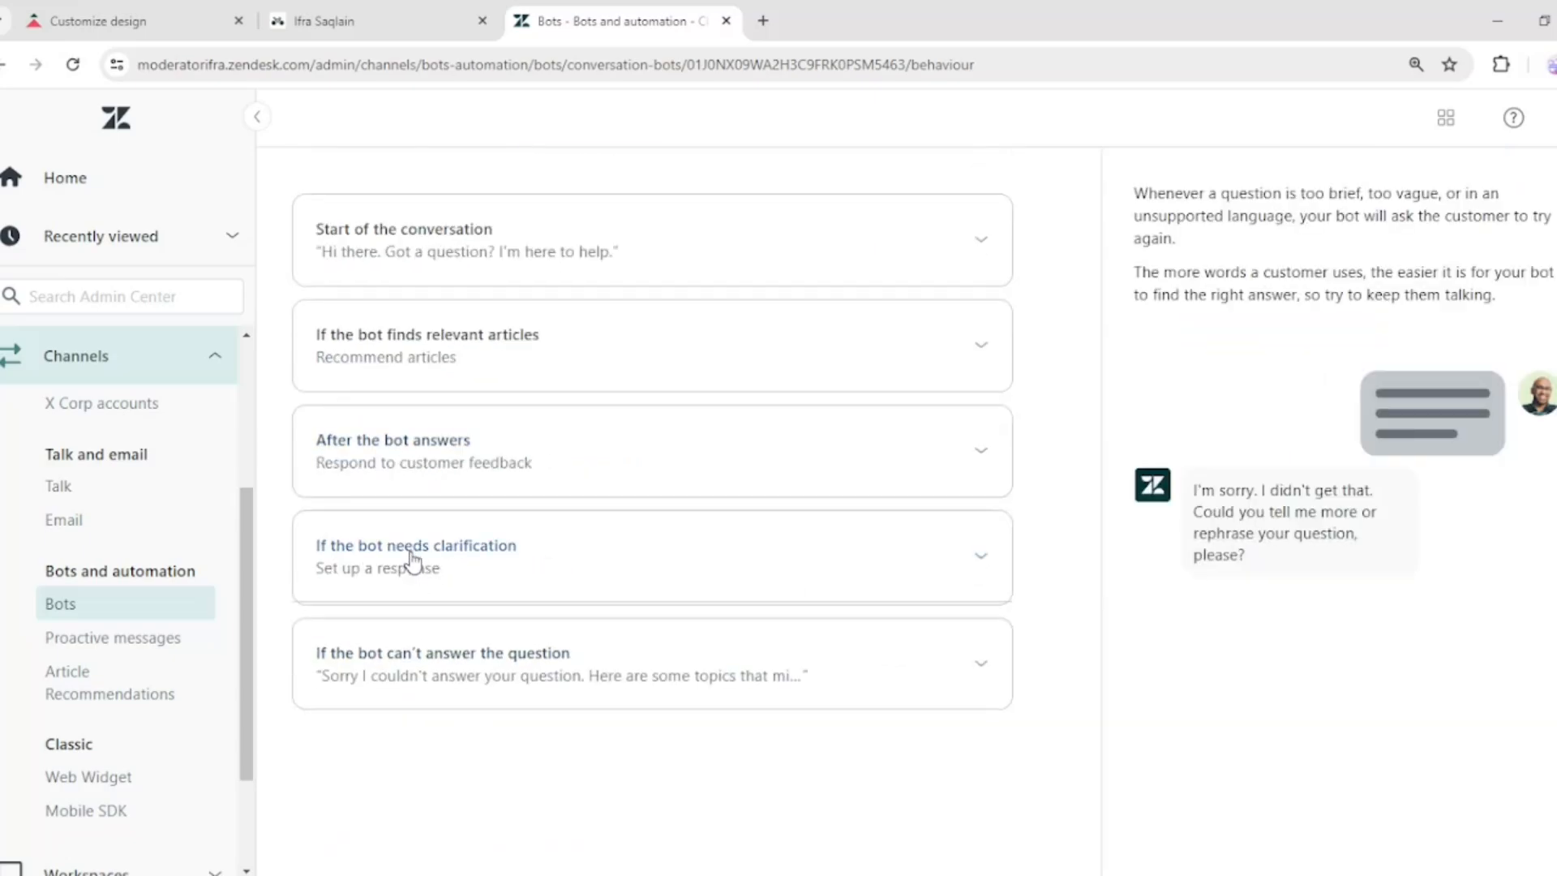
pyautogui.click(390, 653)
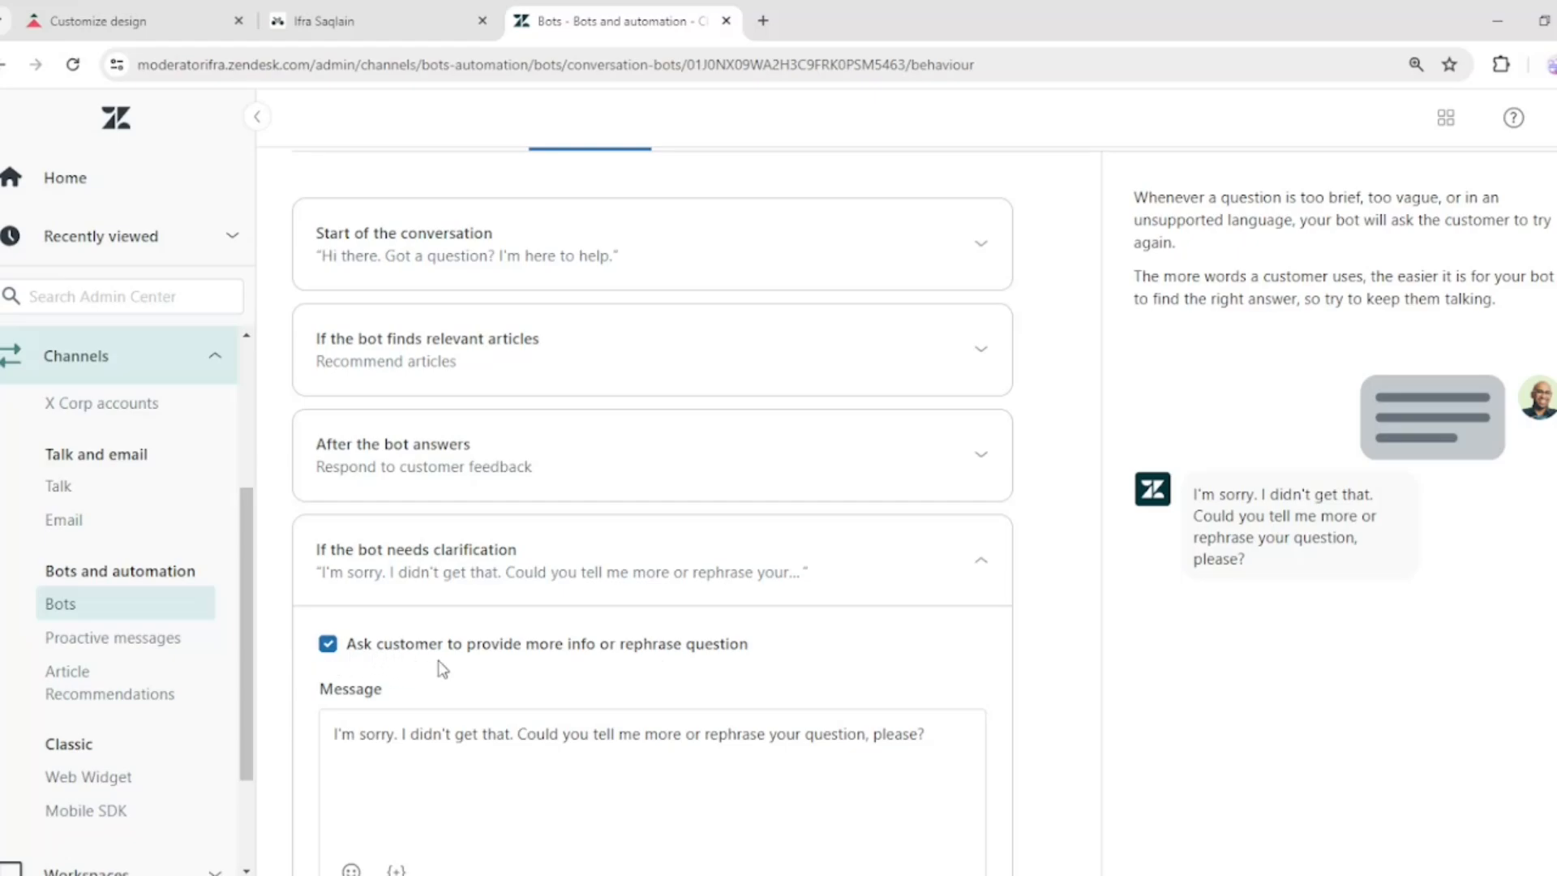
pyautogui.scroll(-1, 731, 661)
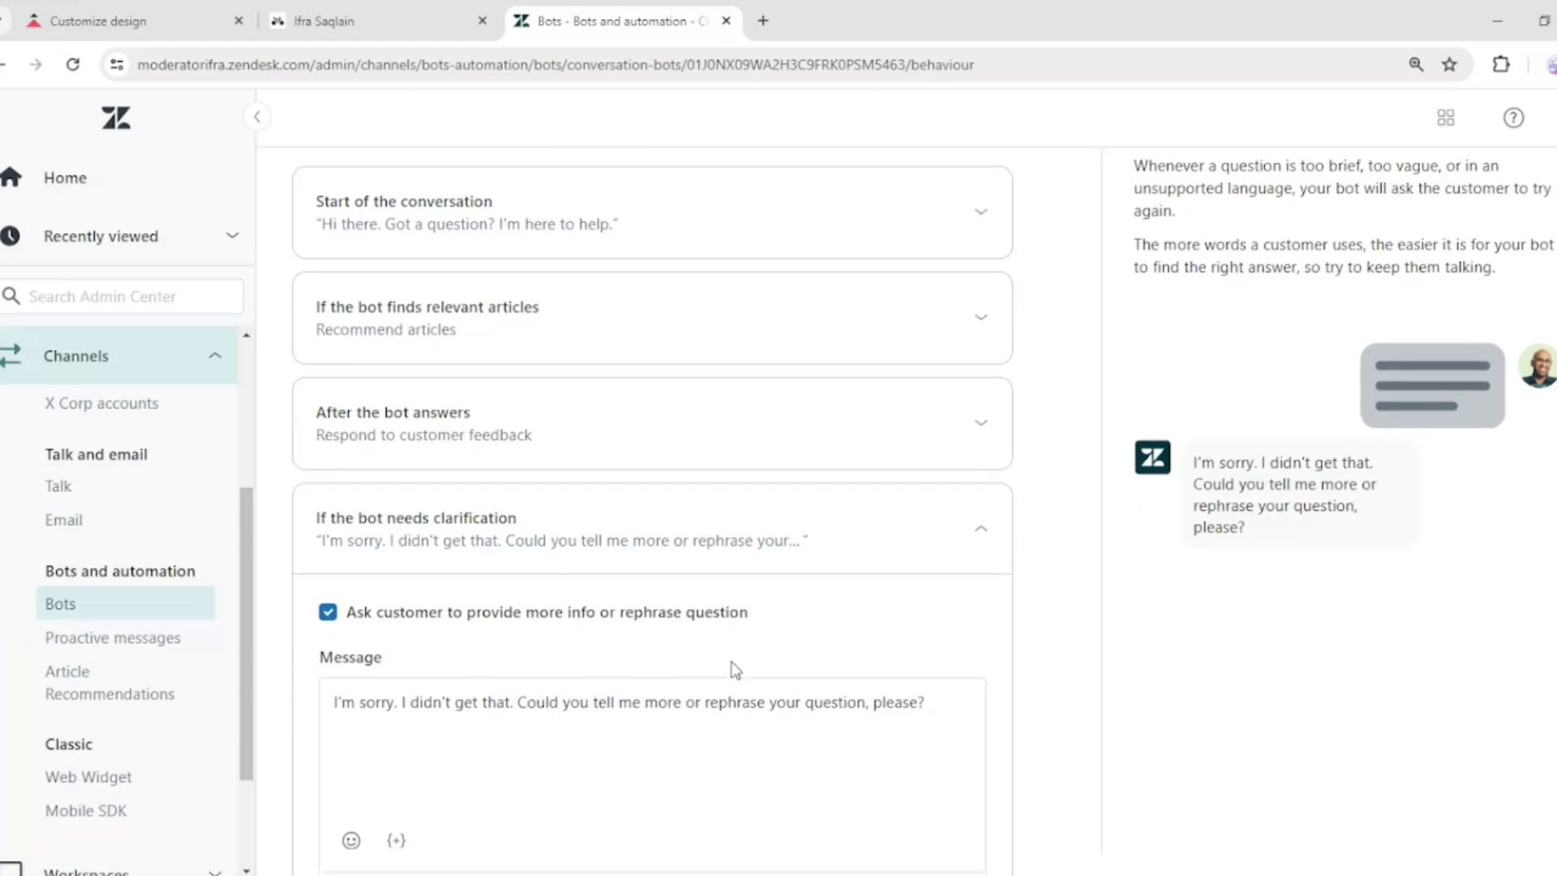
pyautogui.scroll(-3, 735, 670)
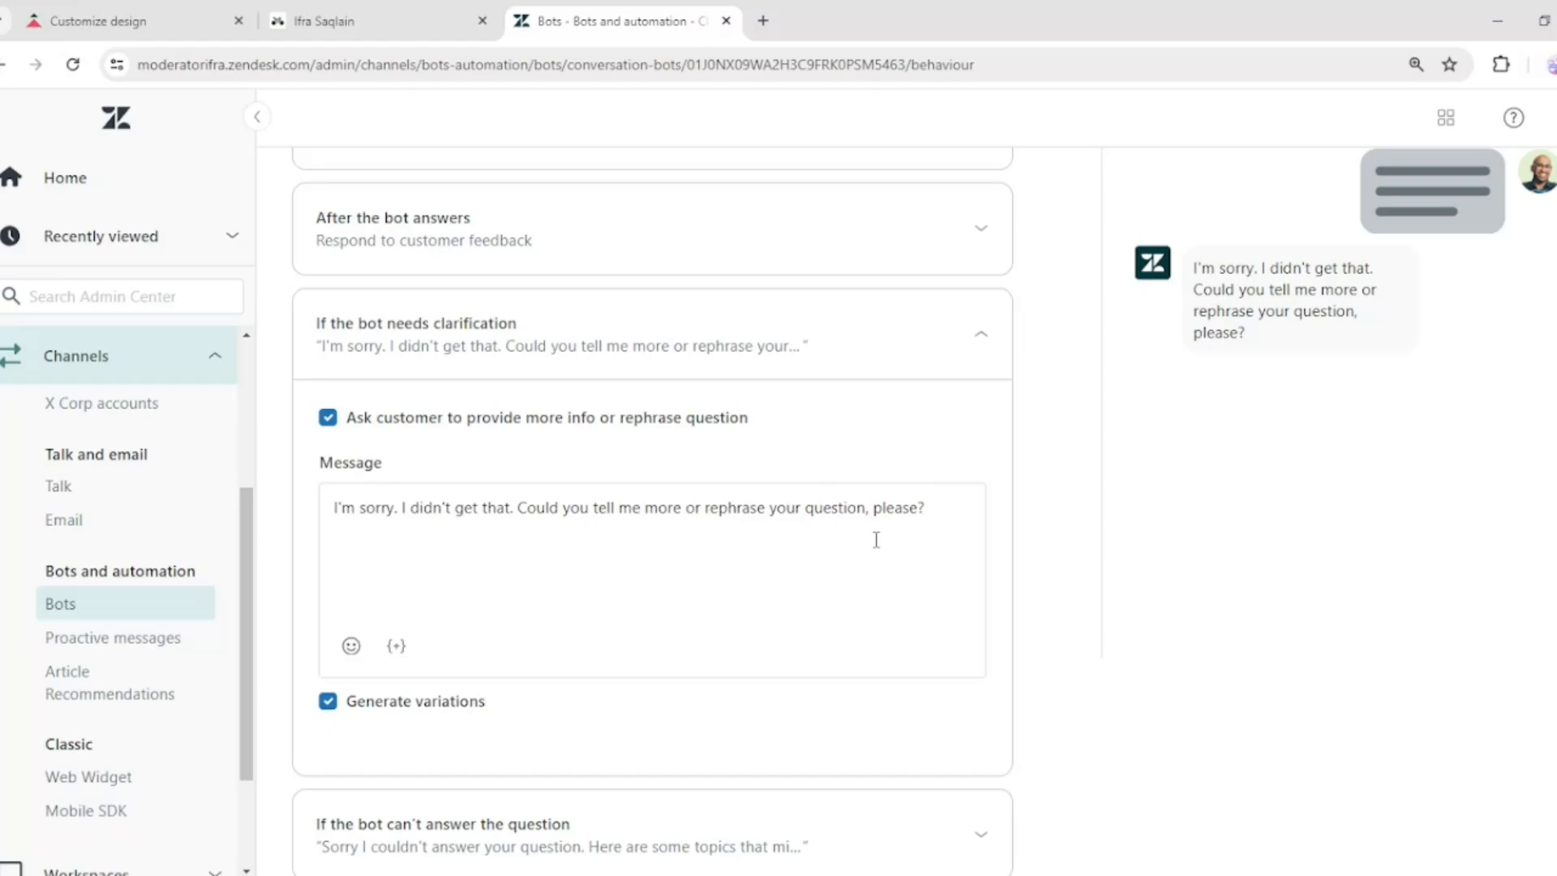
pyautogui.moveTo(876, 540); pyautogui.dragTo(330, 507)
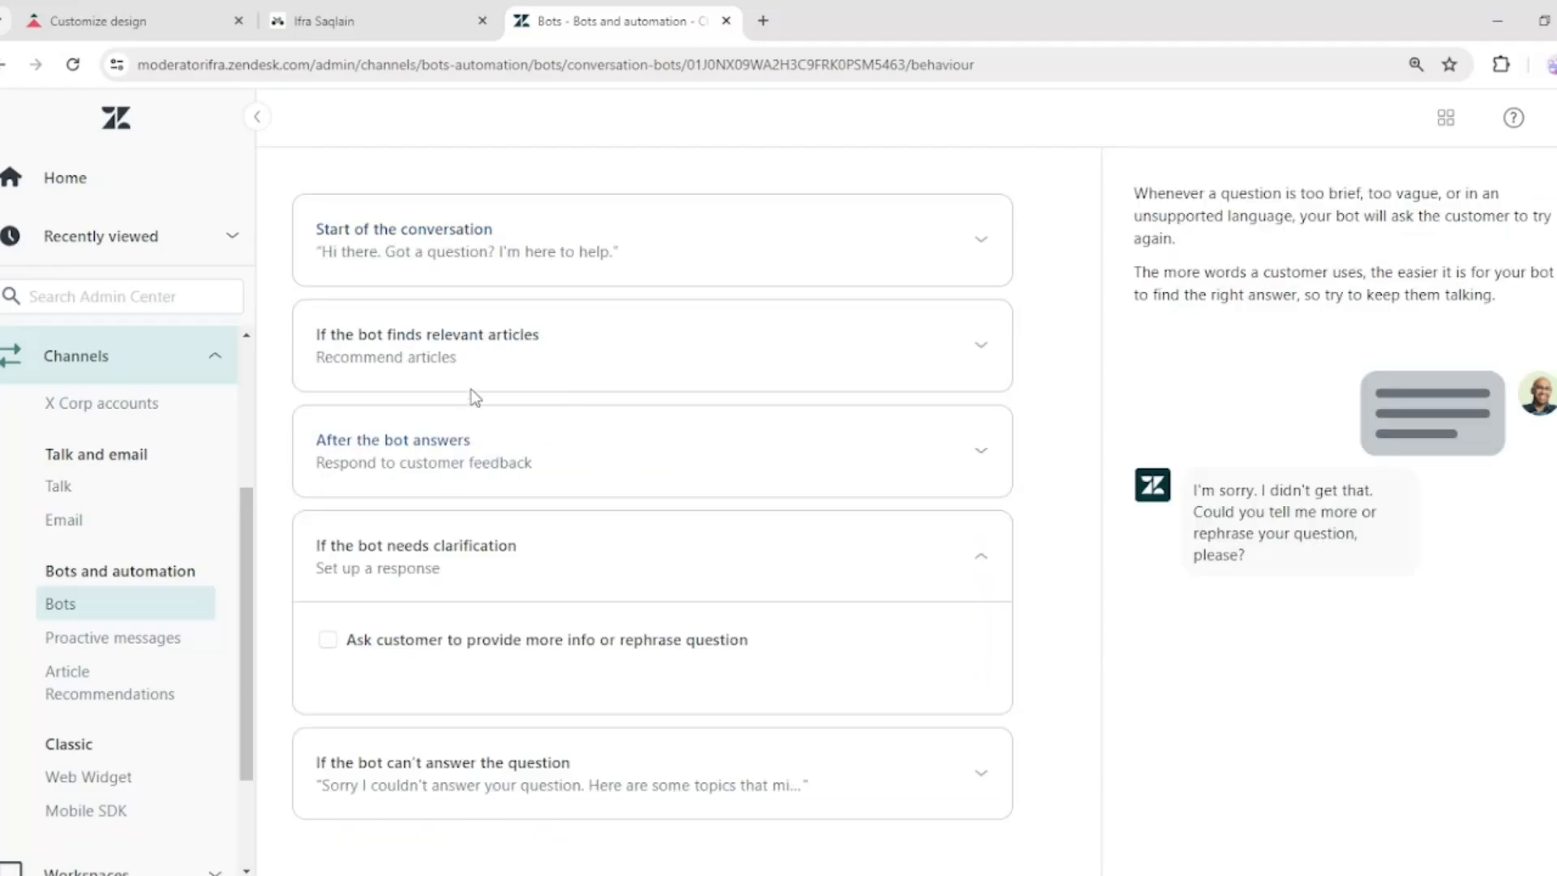
# Switch the relevant-articles response back to Generate a reply
pyautogui.click(722, 357)
pyautogui.scroll(3, 719, 351)
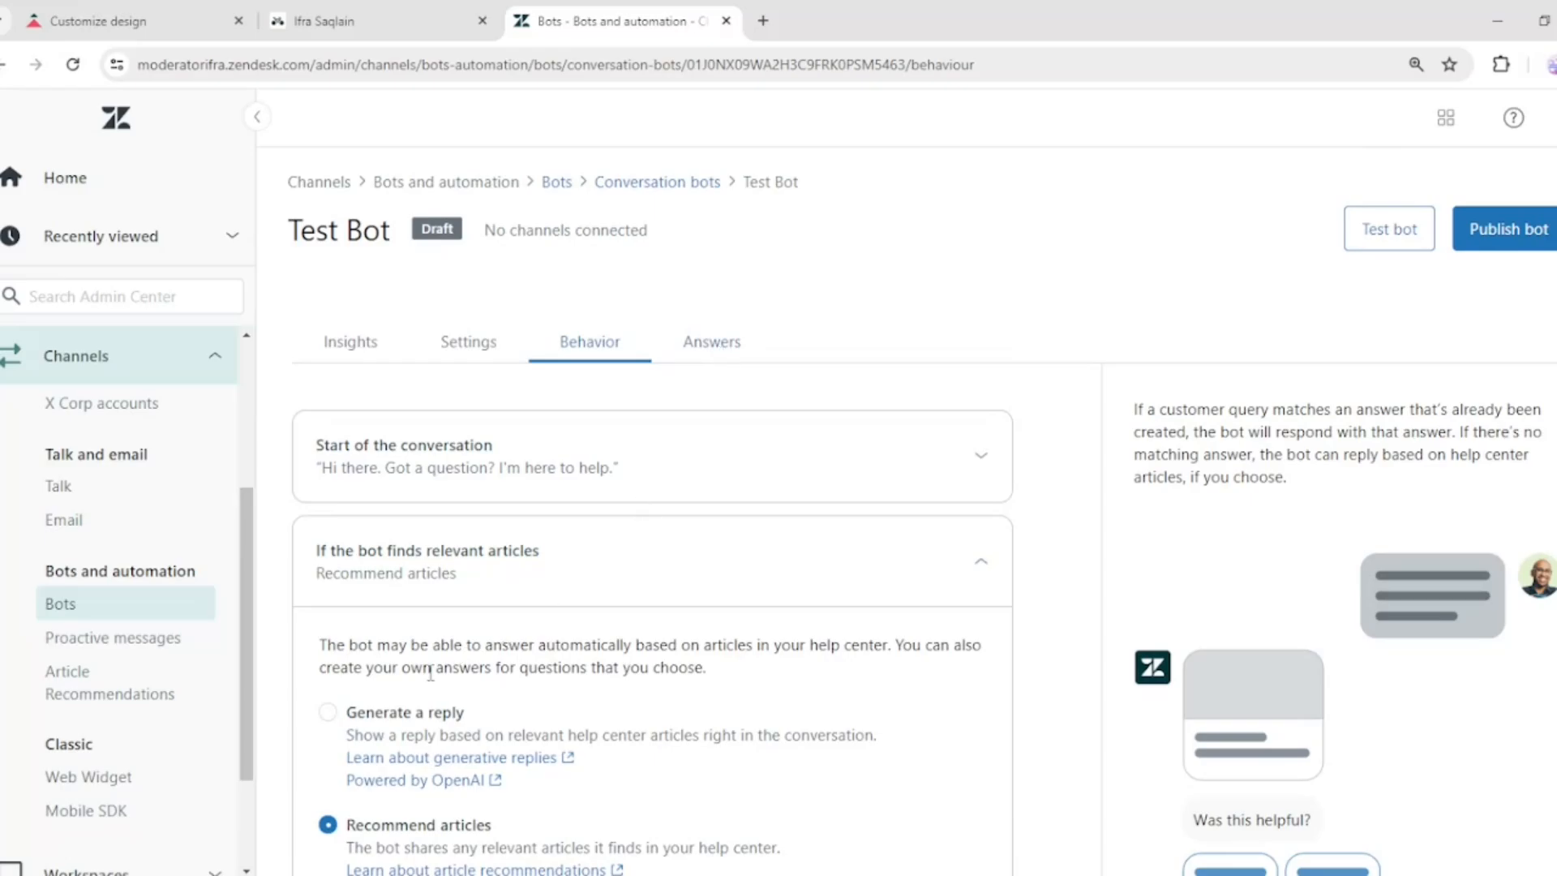
pyautogui.scroll(-1, 441, 706)
pyautogui.scroll(-3, 441, 706)
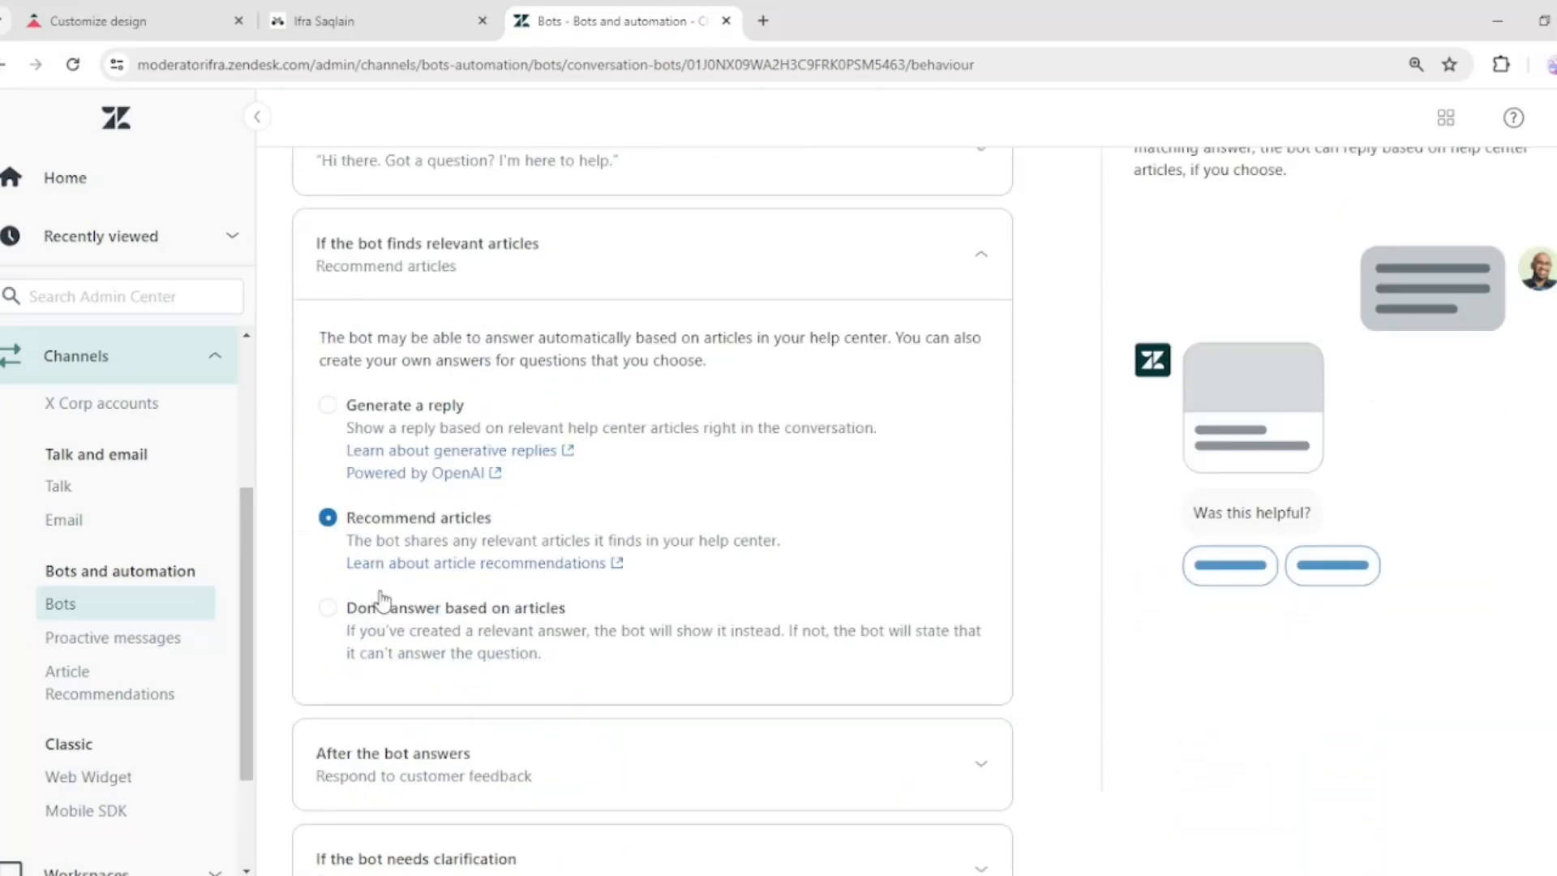
pyautogui.click(327, 405)
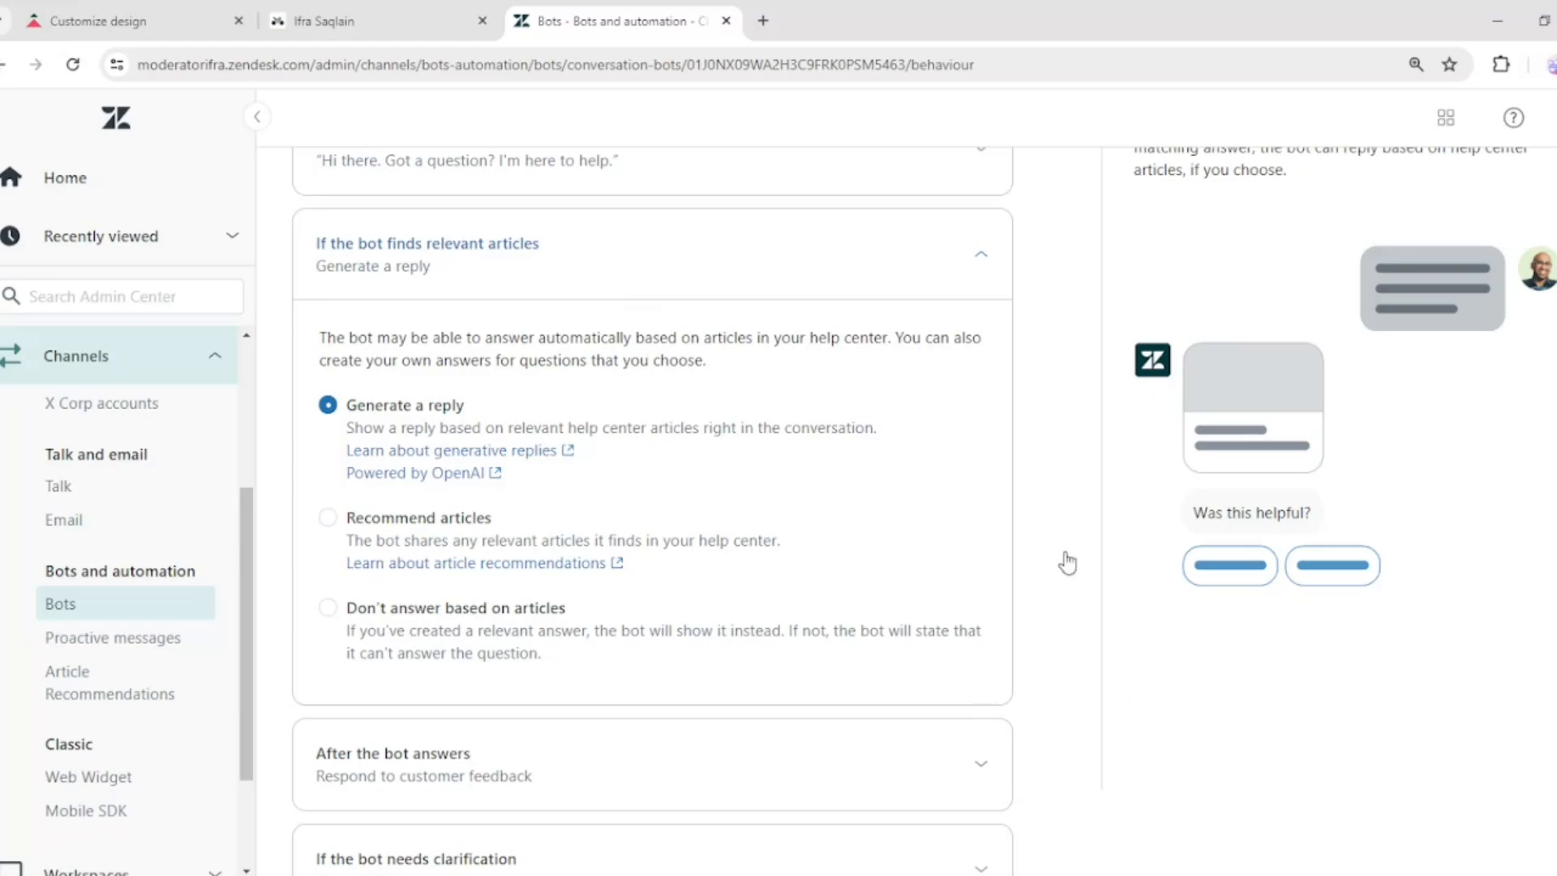
# Collapse the relevant-articles section and review the can't-answer message and its suggested answers
pyautogui.click(981, 257)
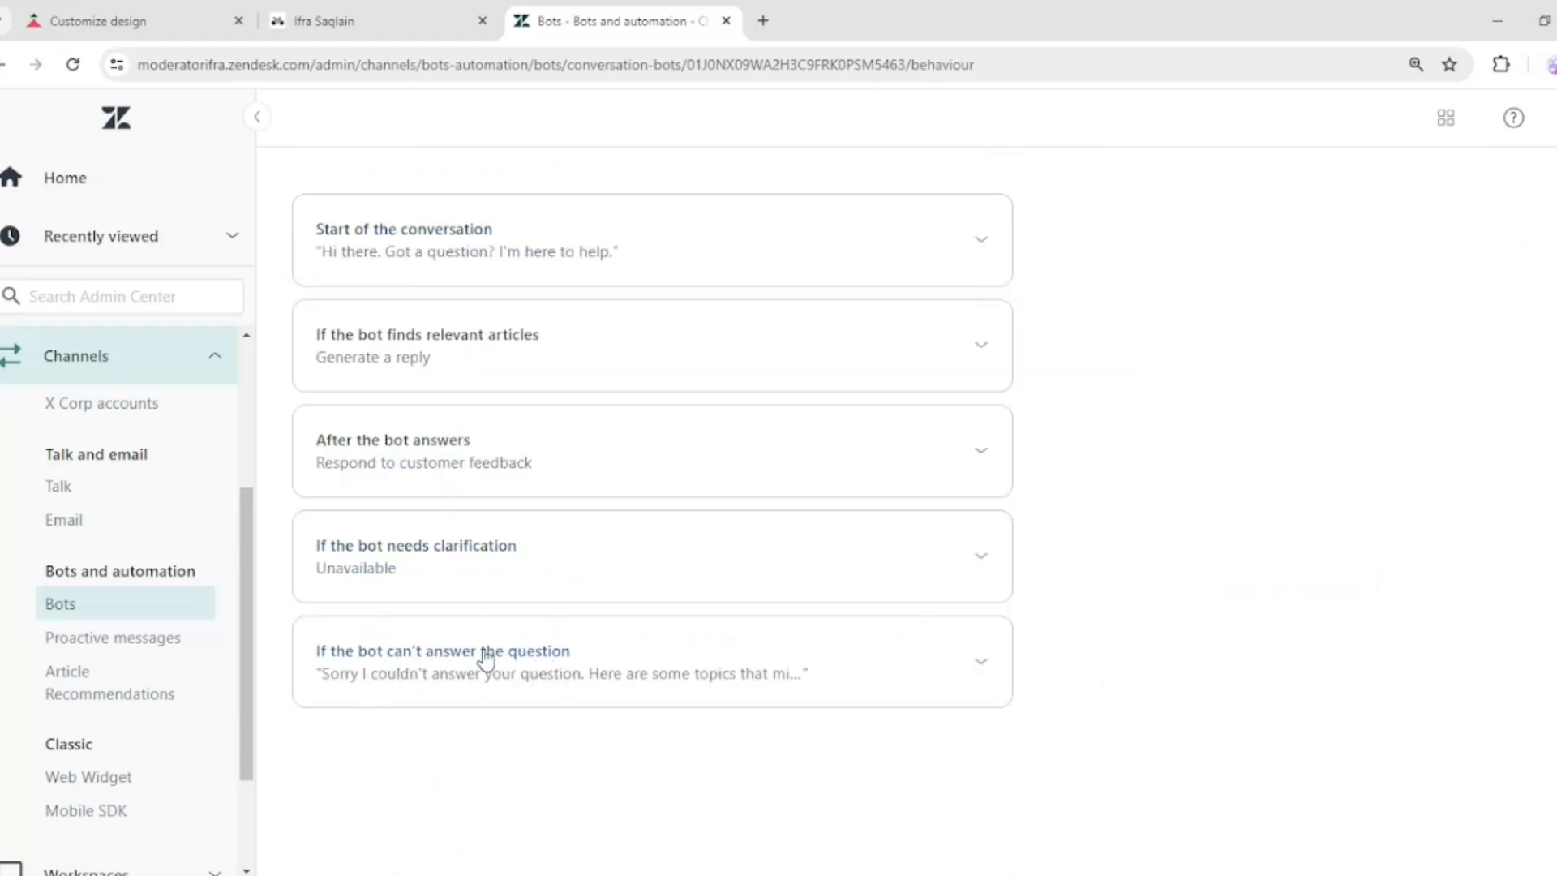
pyautogui.click(702, 662)
pyautogui.scroll(-3, 707, 671)
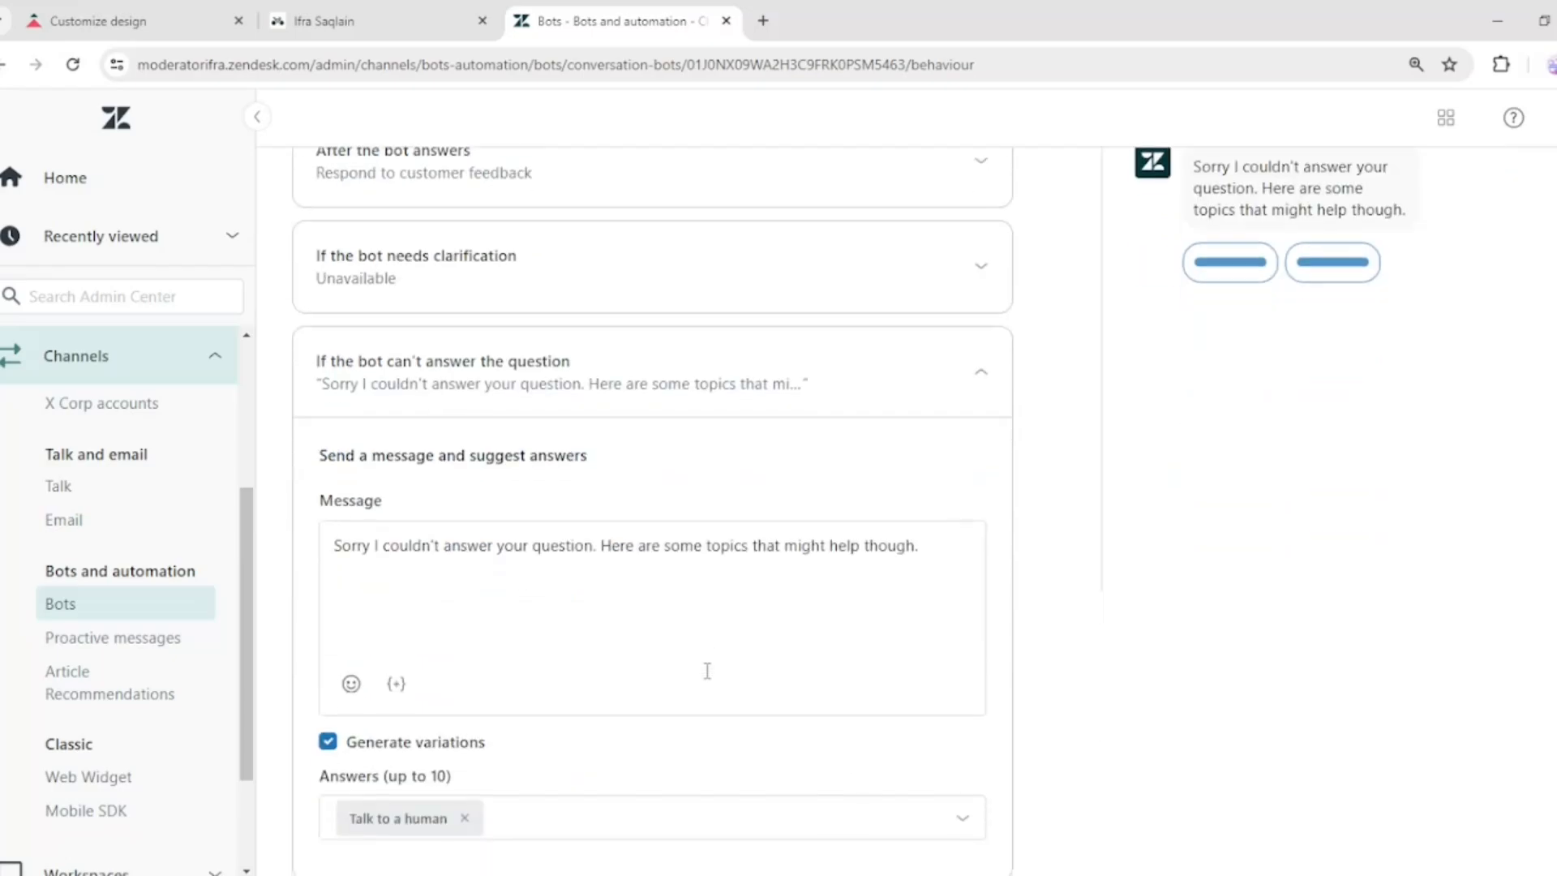
pyautogui.moveTo(332, 542); pyautogui.dragTo(954, 555)
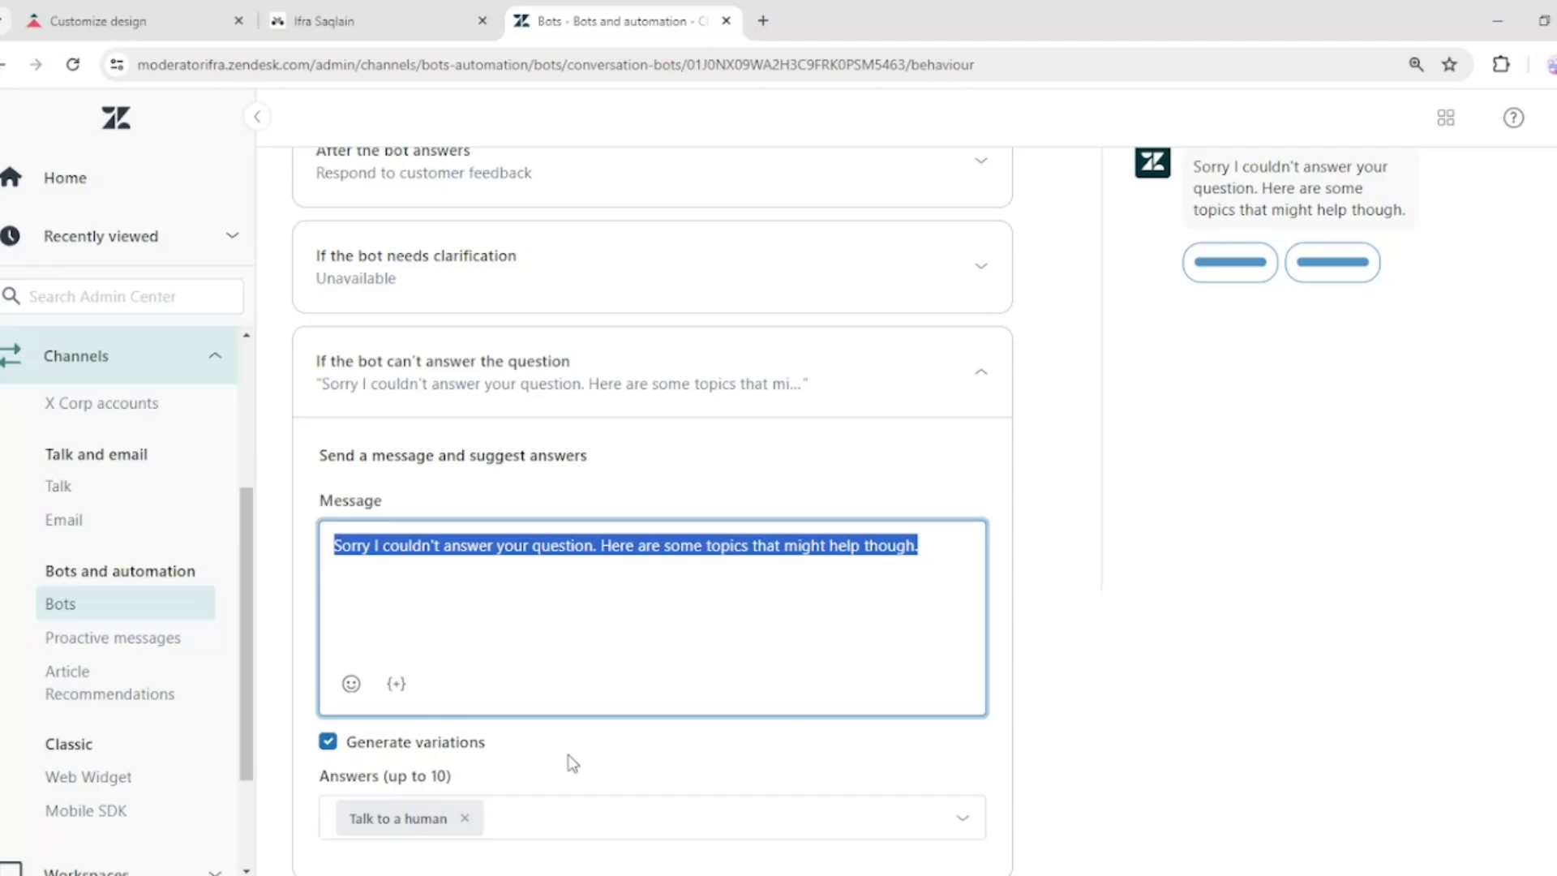
pyautogui.click(633, 817)
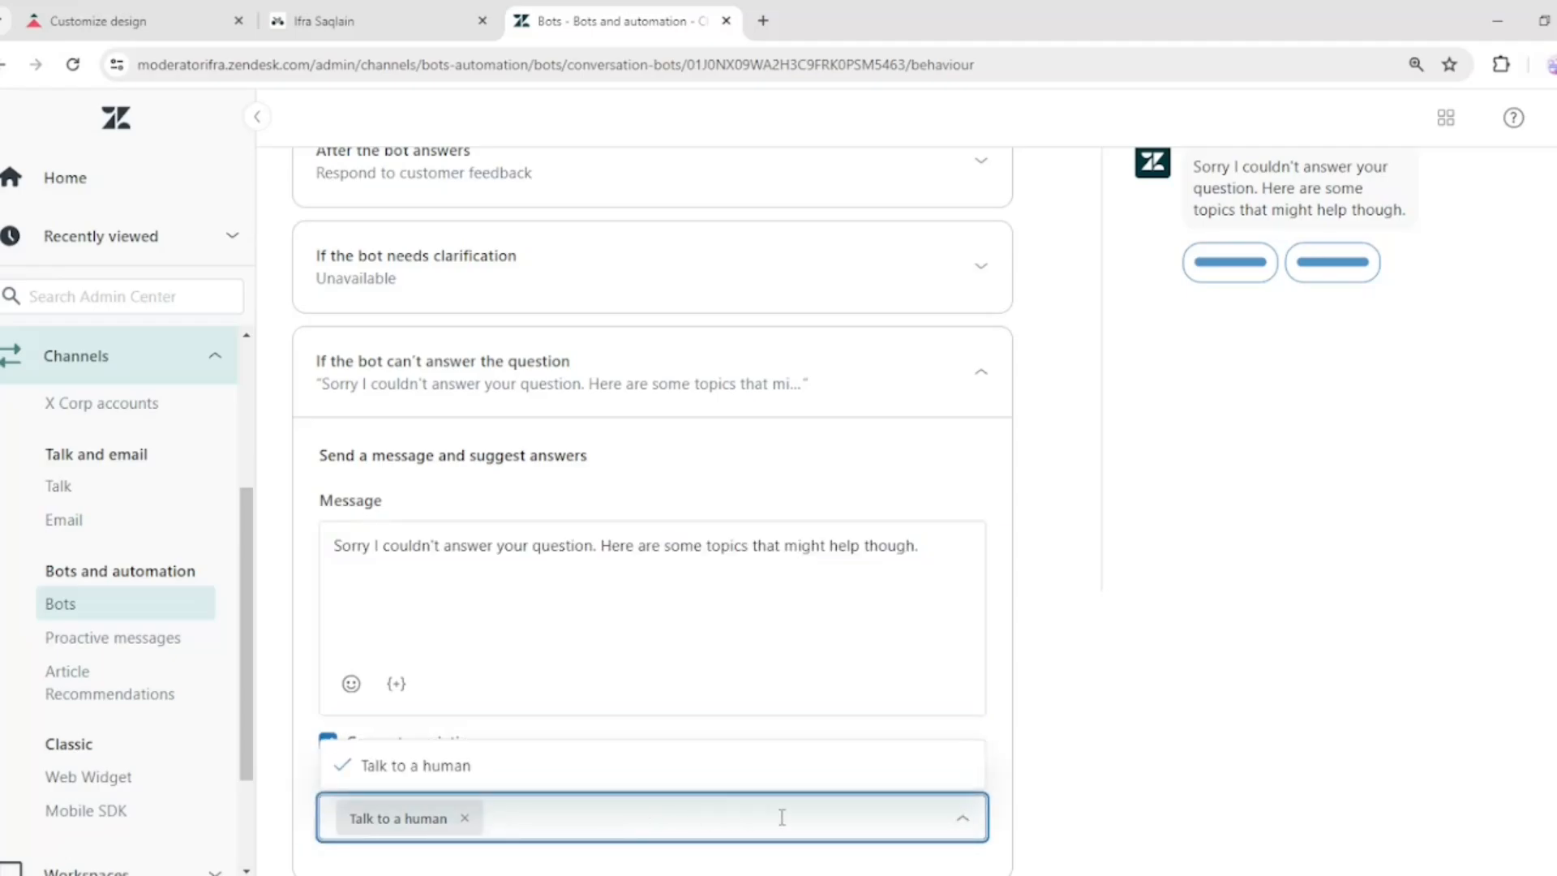
pyautogui.click(1008, 771)
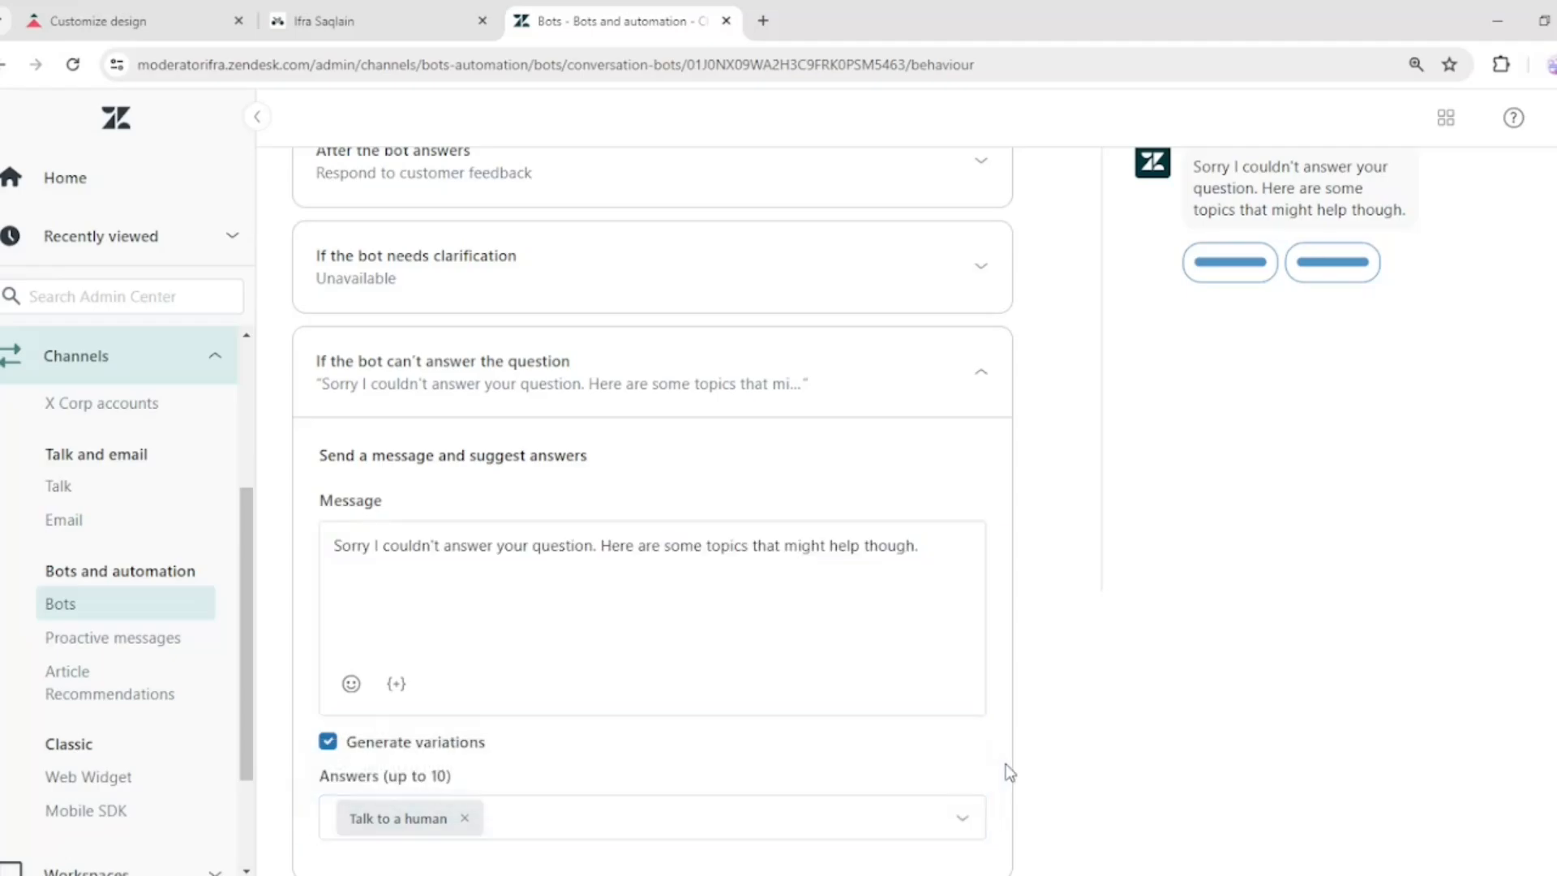
pyautogui.scroll(6, 1008, 771)
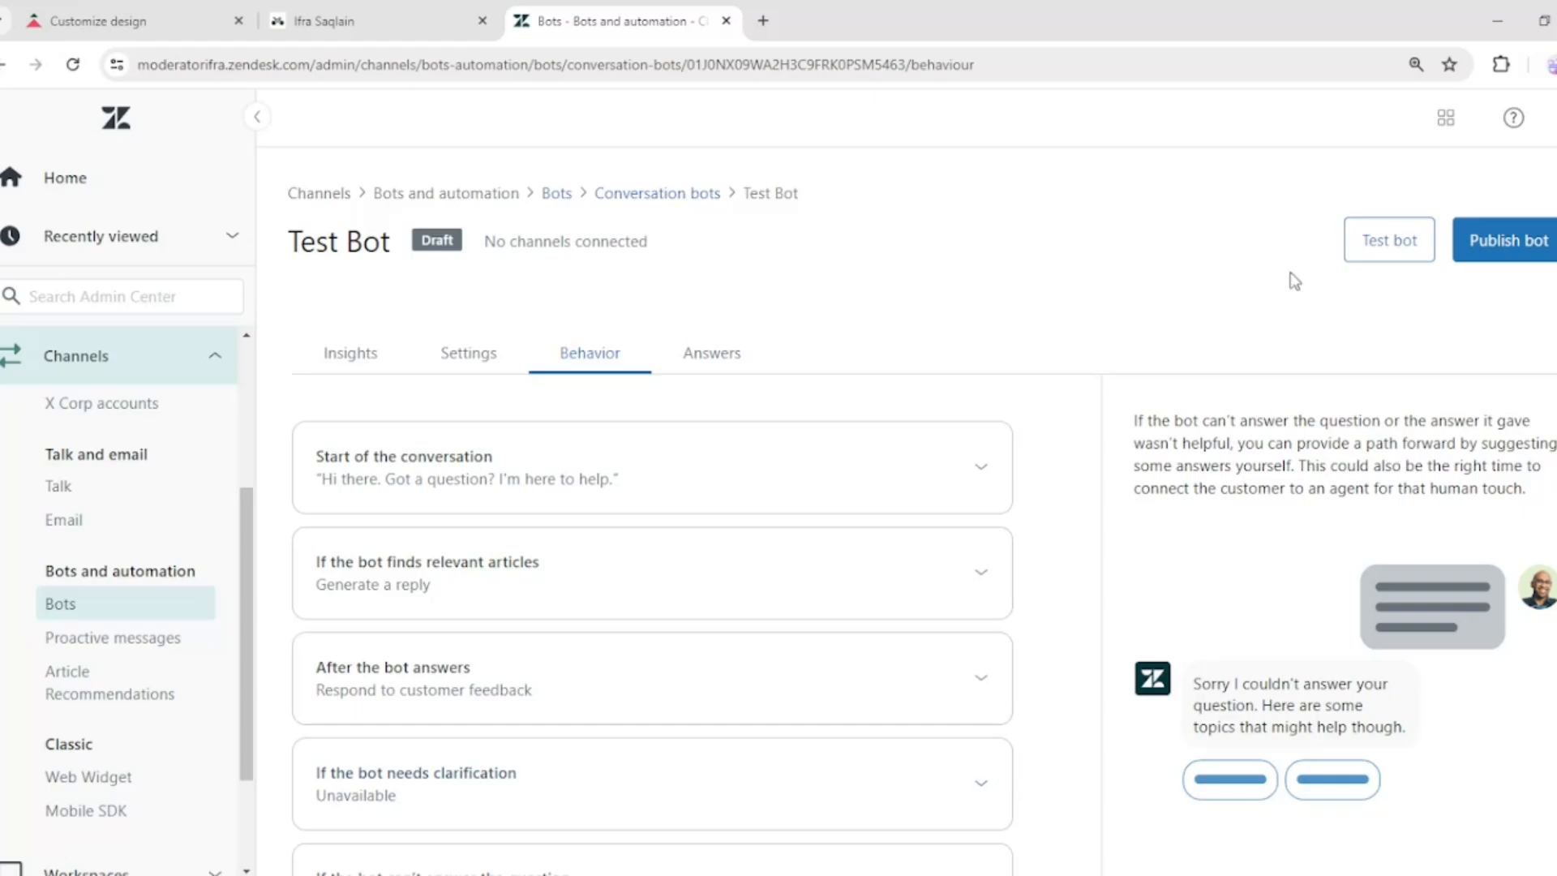
# Open the test bot panel and send the message Help centre to the bot
pyautogui.click(1348, 241)
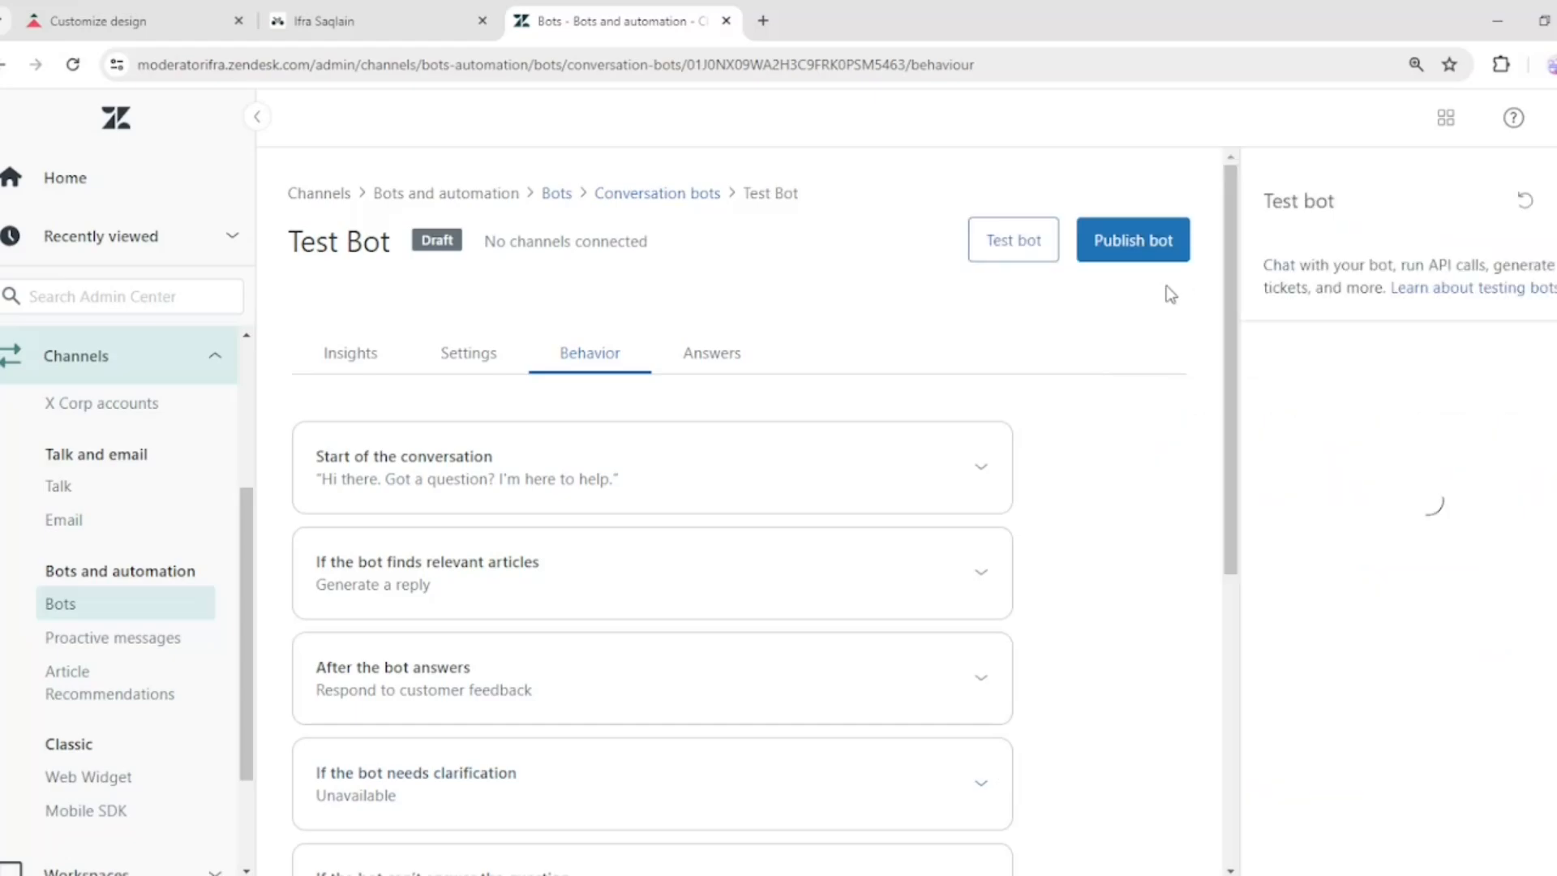
pyautogui.click(1381, 842)
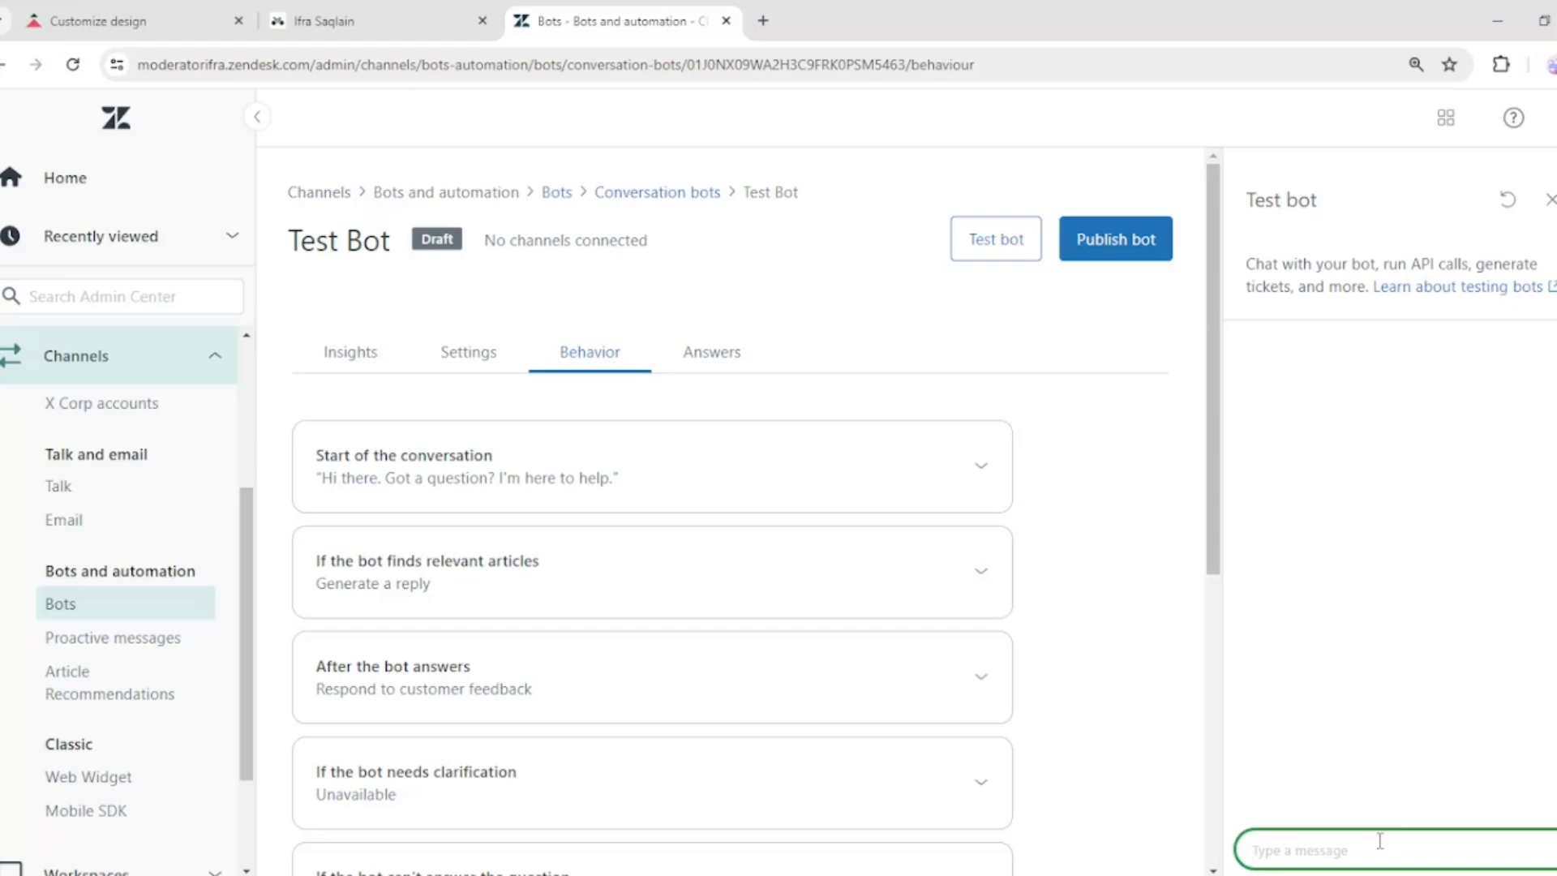
pyautogui.write('Help centre')
pyautogui.press('Return')
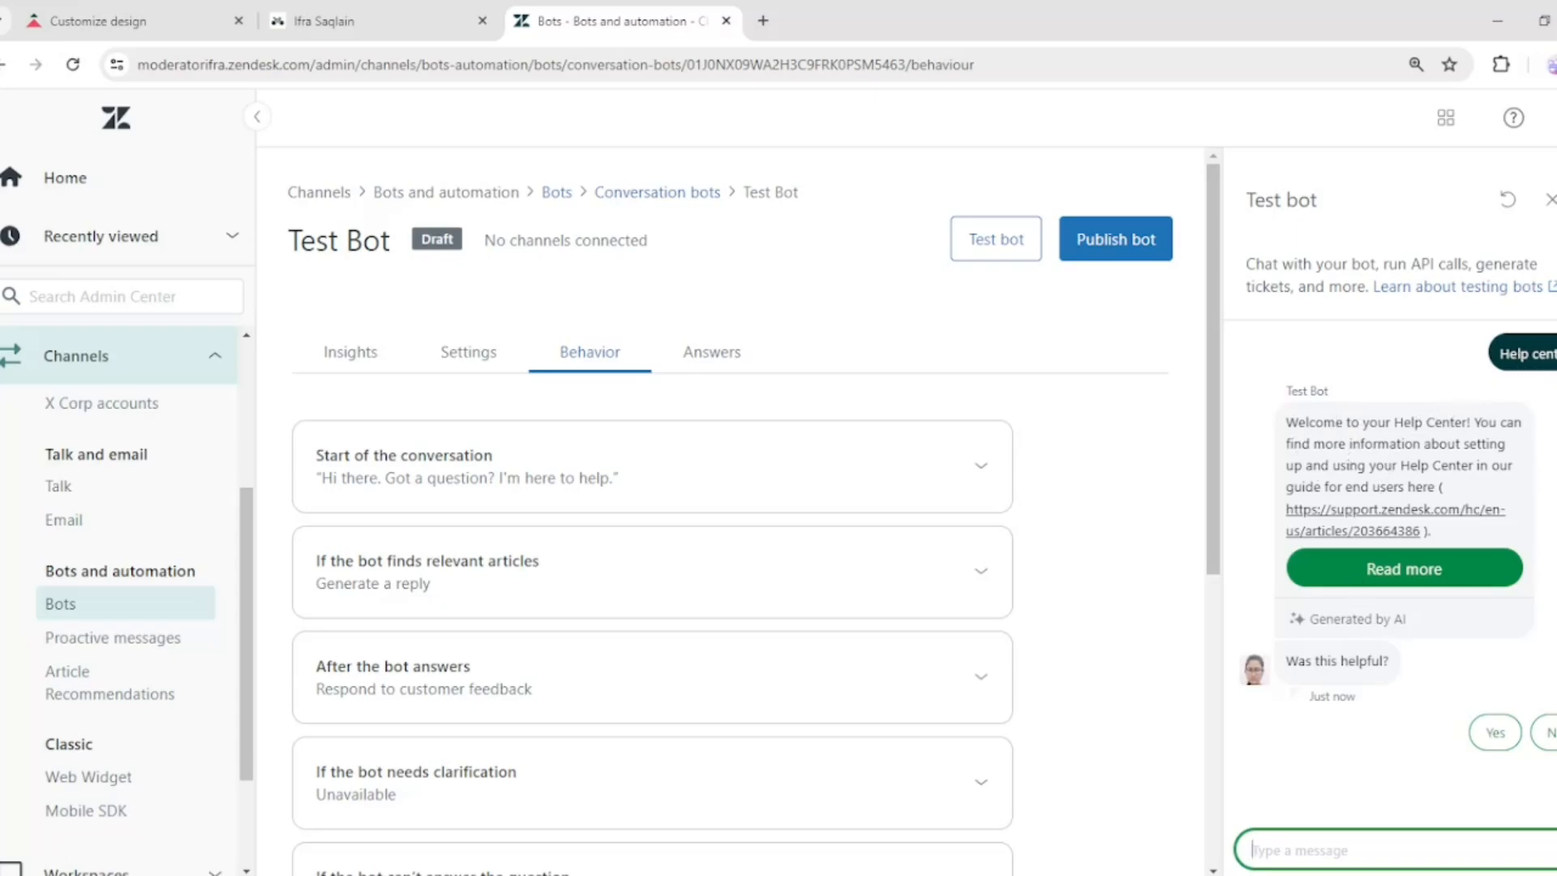
# Open the article the bot suggested and read through it before returning to the bot
pyautogui.moveTo(1395, 422); pyautogui.dragTo(1469, 423)
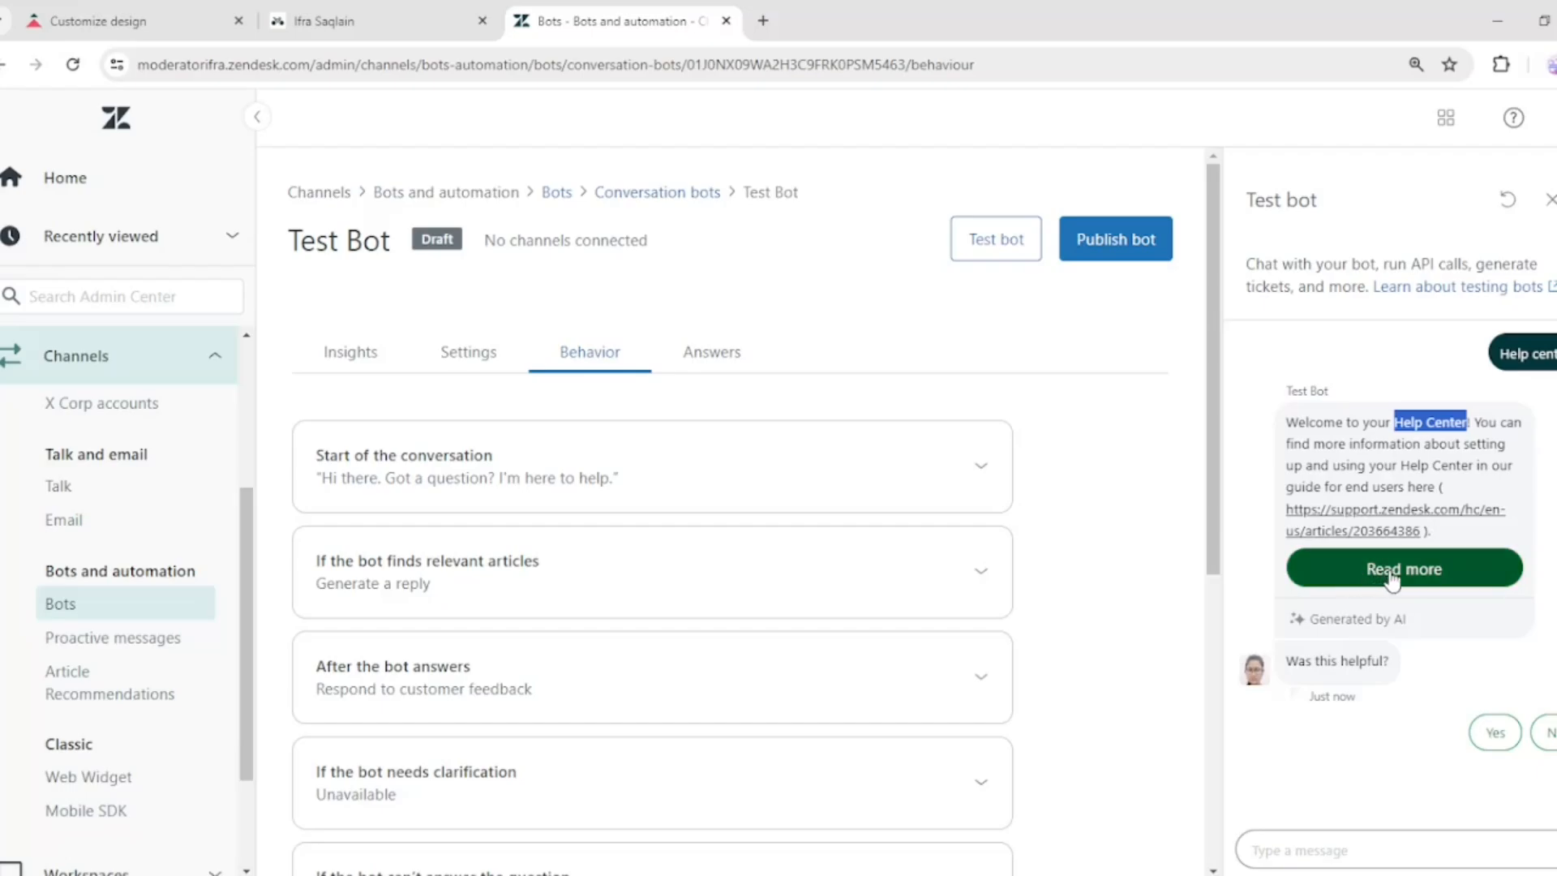
pyautogui.click(1457, 577)
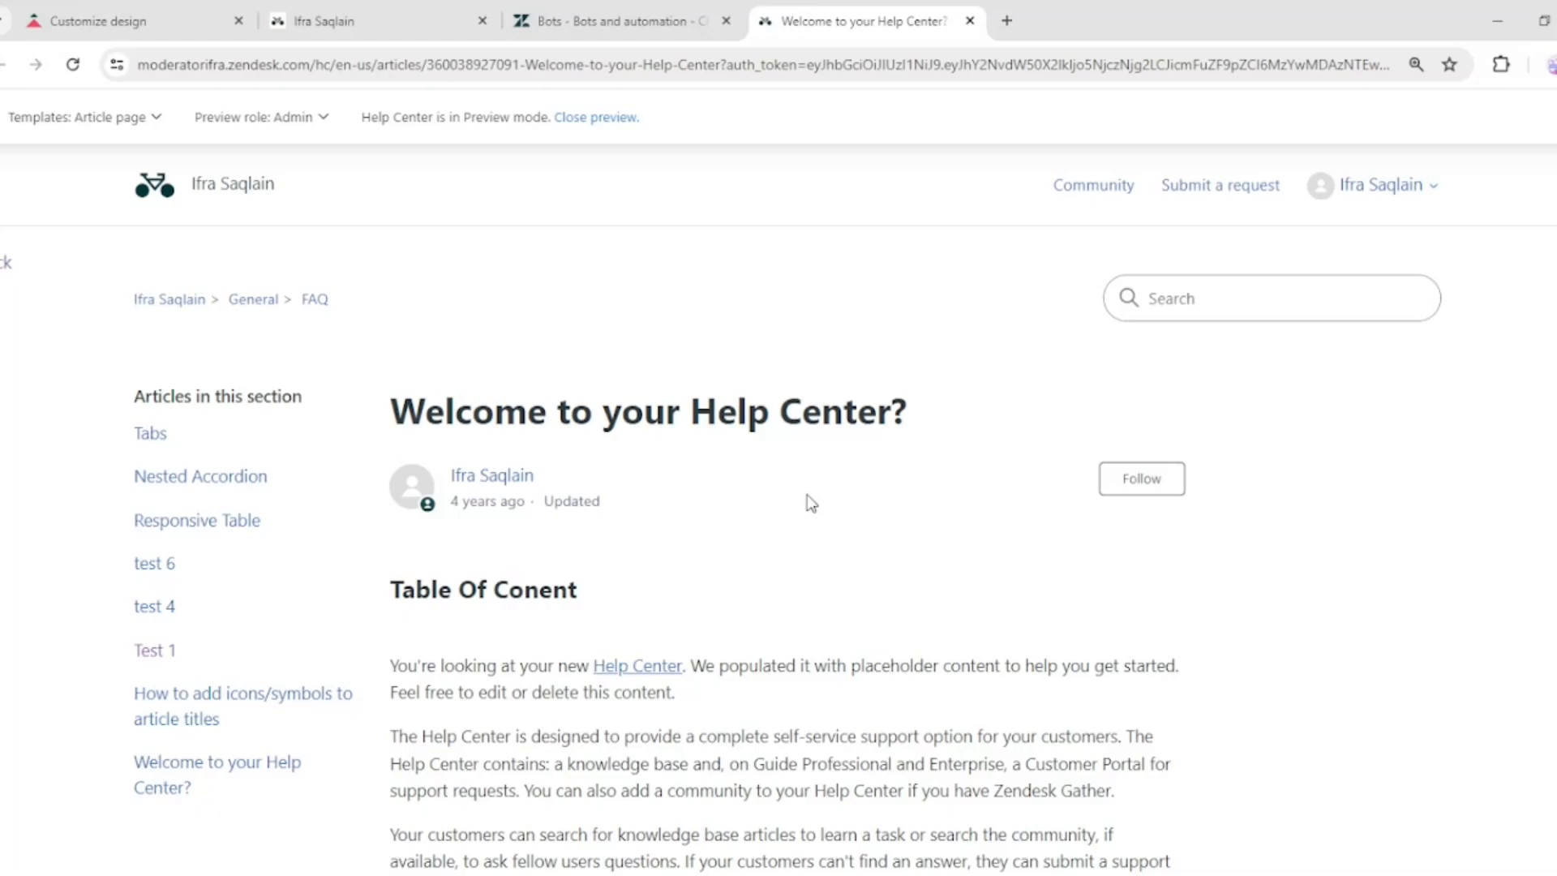
pyautogui.scroll(-6, 800, 503)
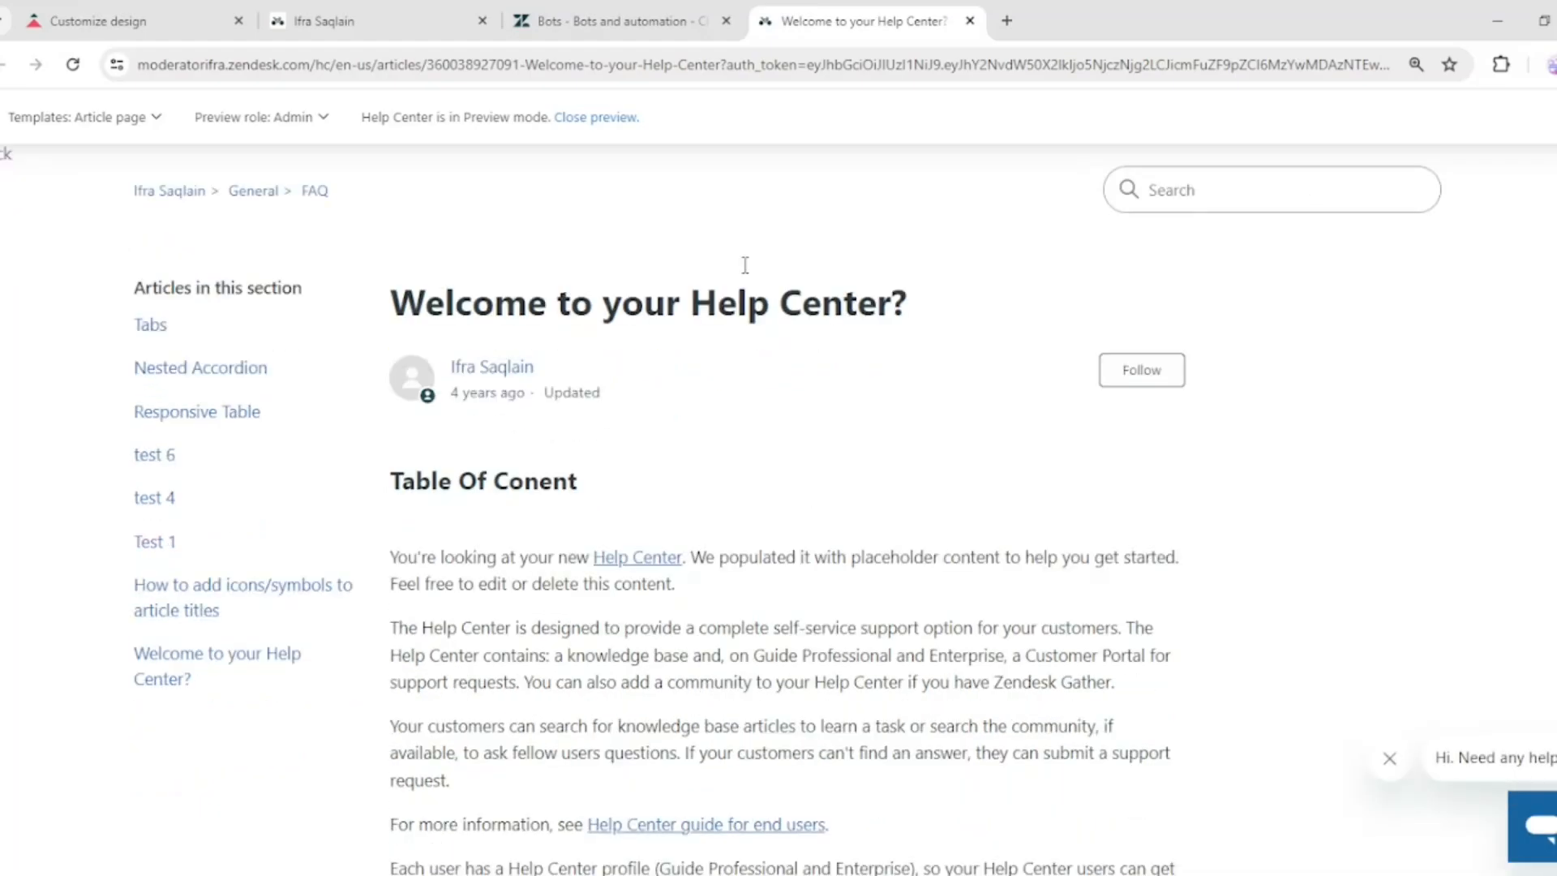
pyautogui.scroll(-5, 873, 581)
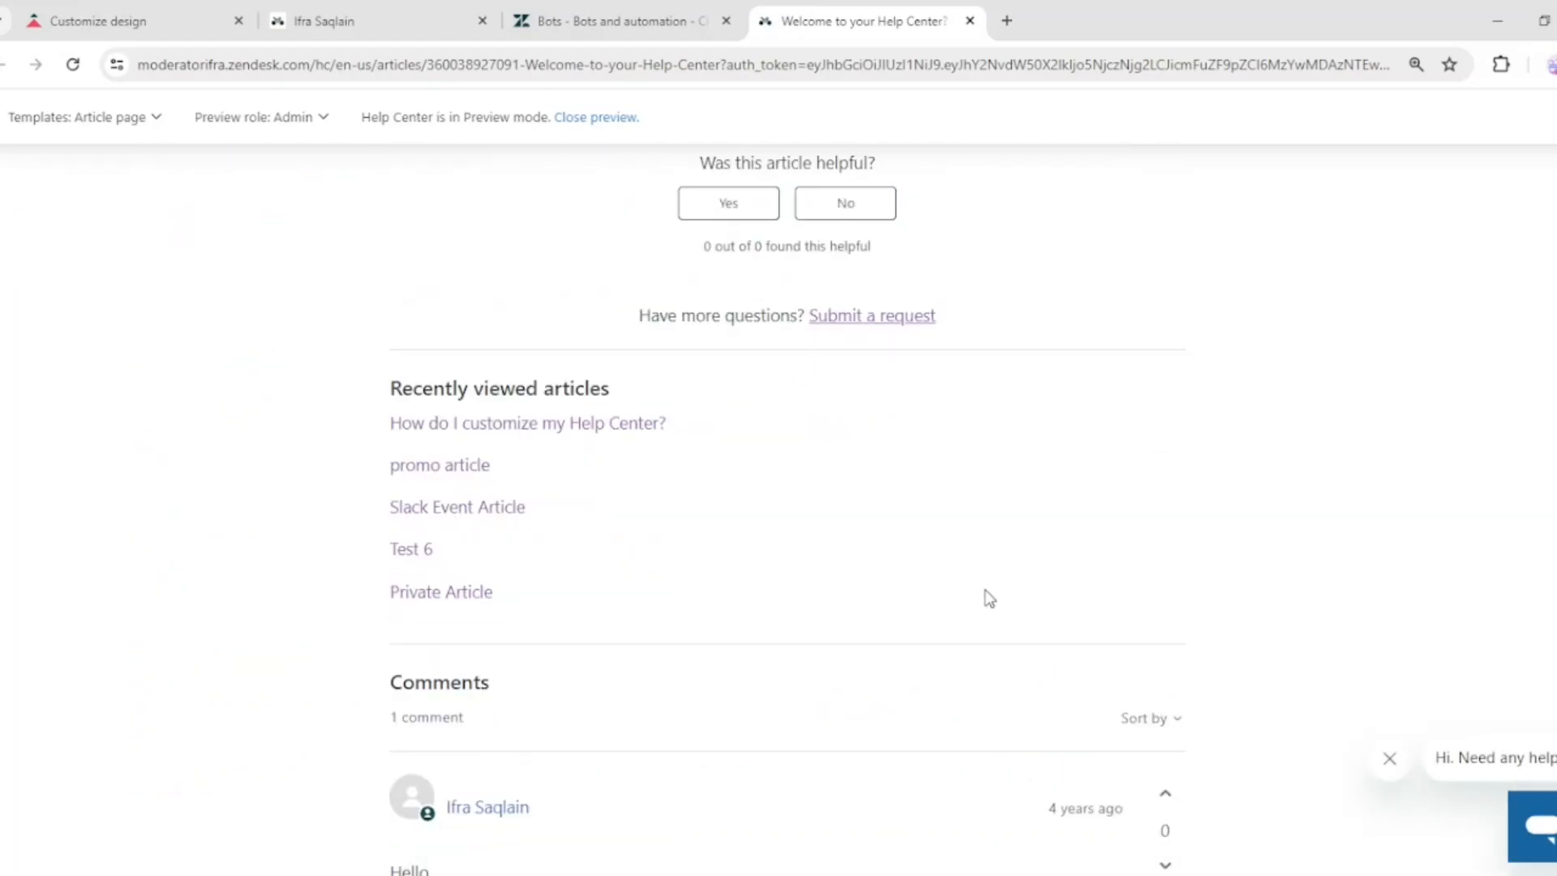
pyautogui.scroll(10, 989, 599)
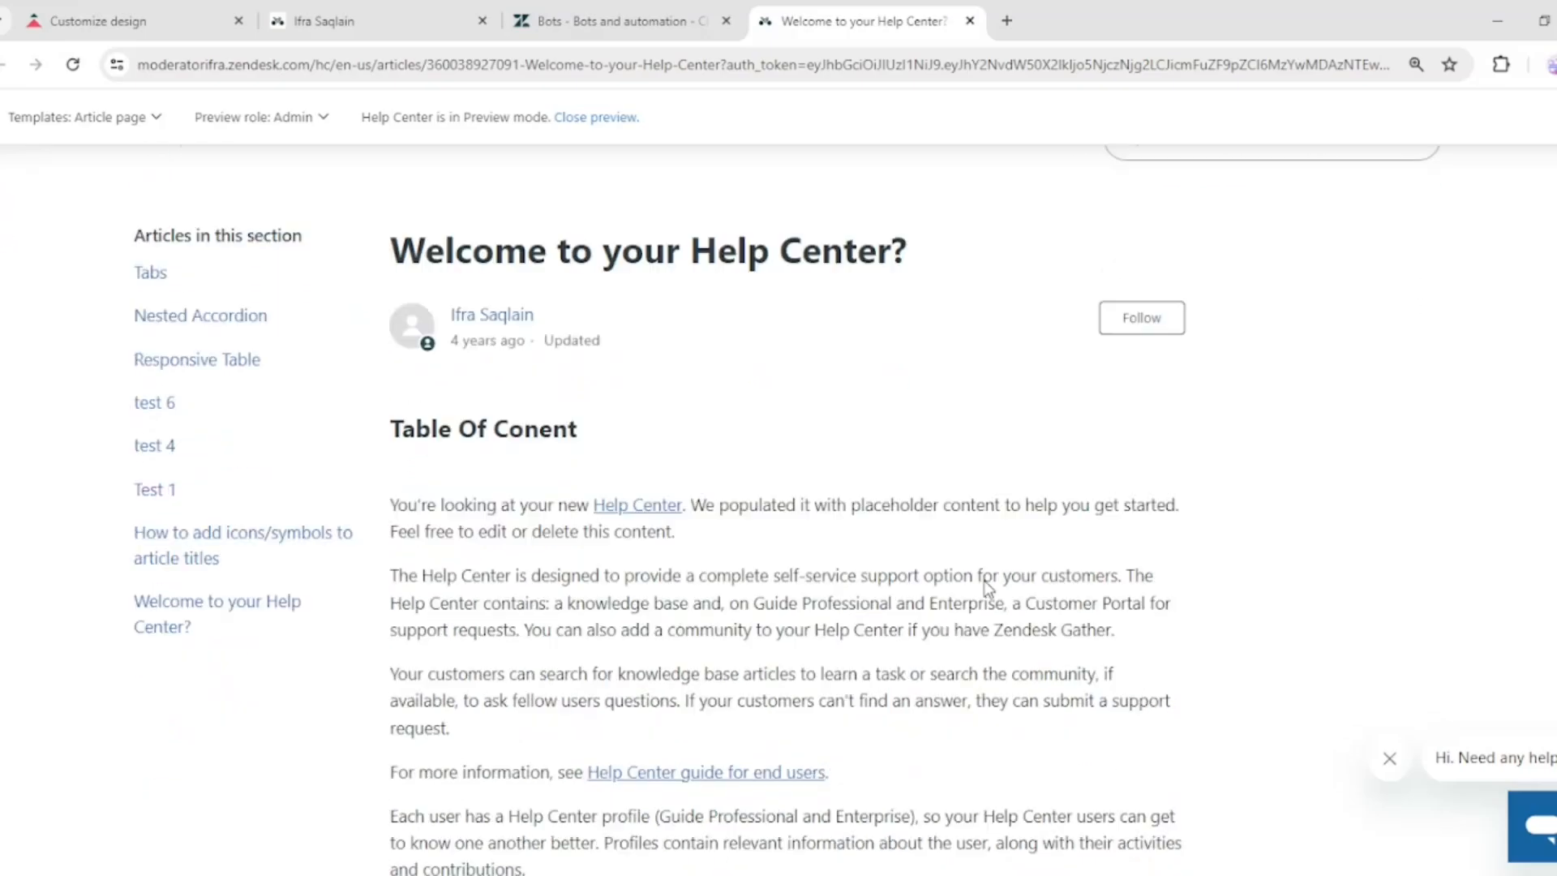
pyautogui.scroll(-3, 987, 585)
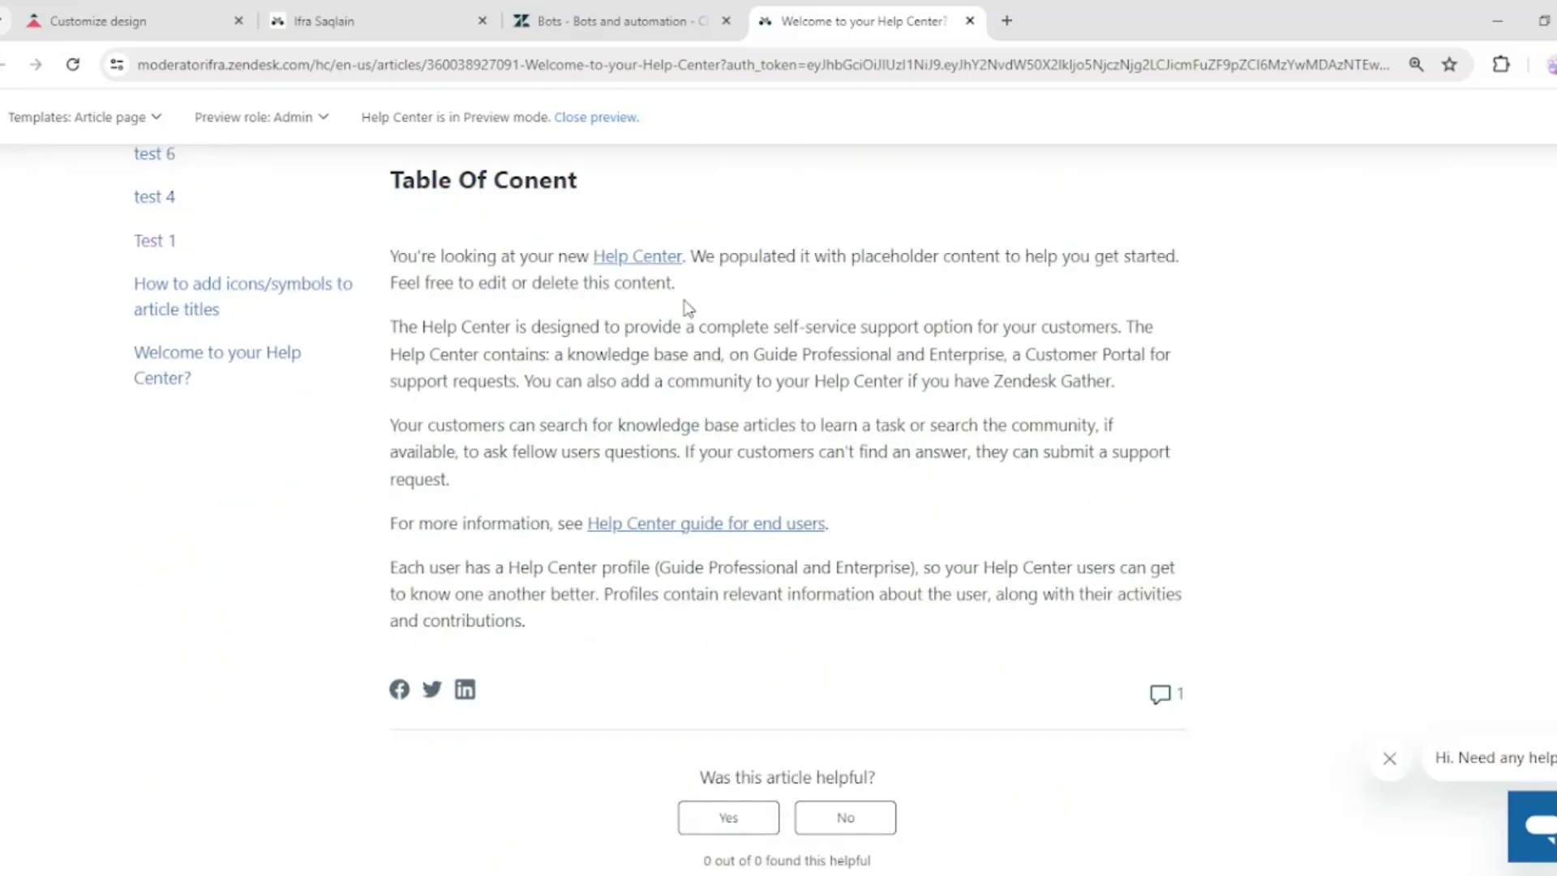
pyautogui.scroll(1, 502, 322)
pyautogui.scroll(3, 502, 322)
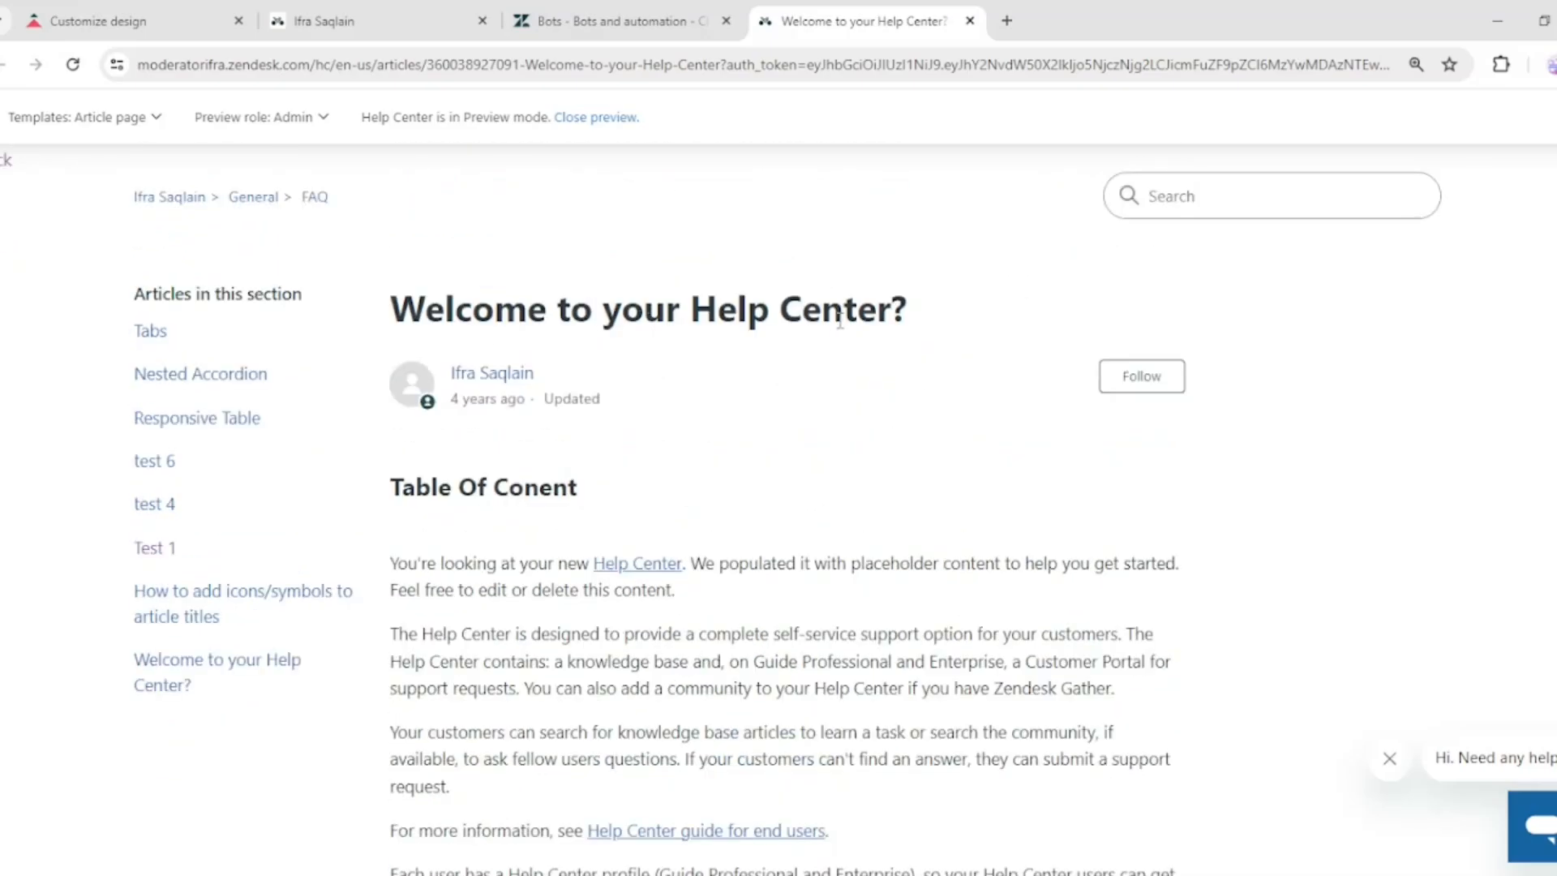
pyautogui.moveTo(685, 296); pyautogui.dragTo(892, 308)
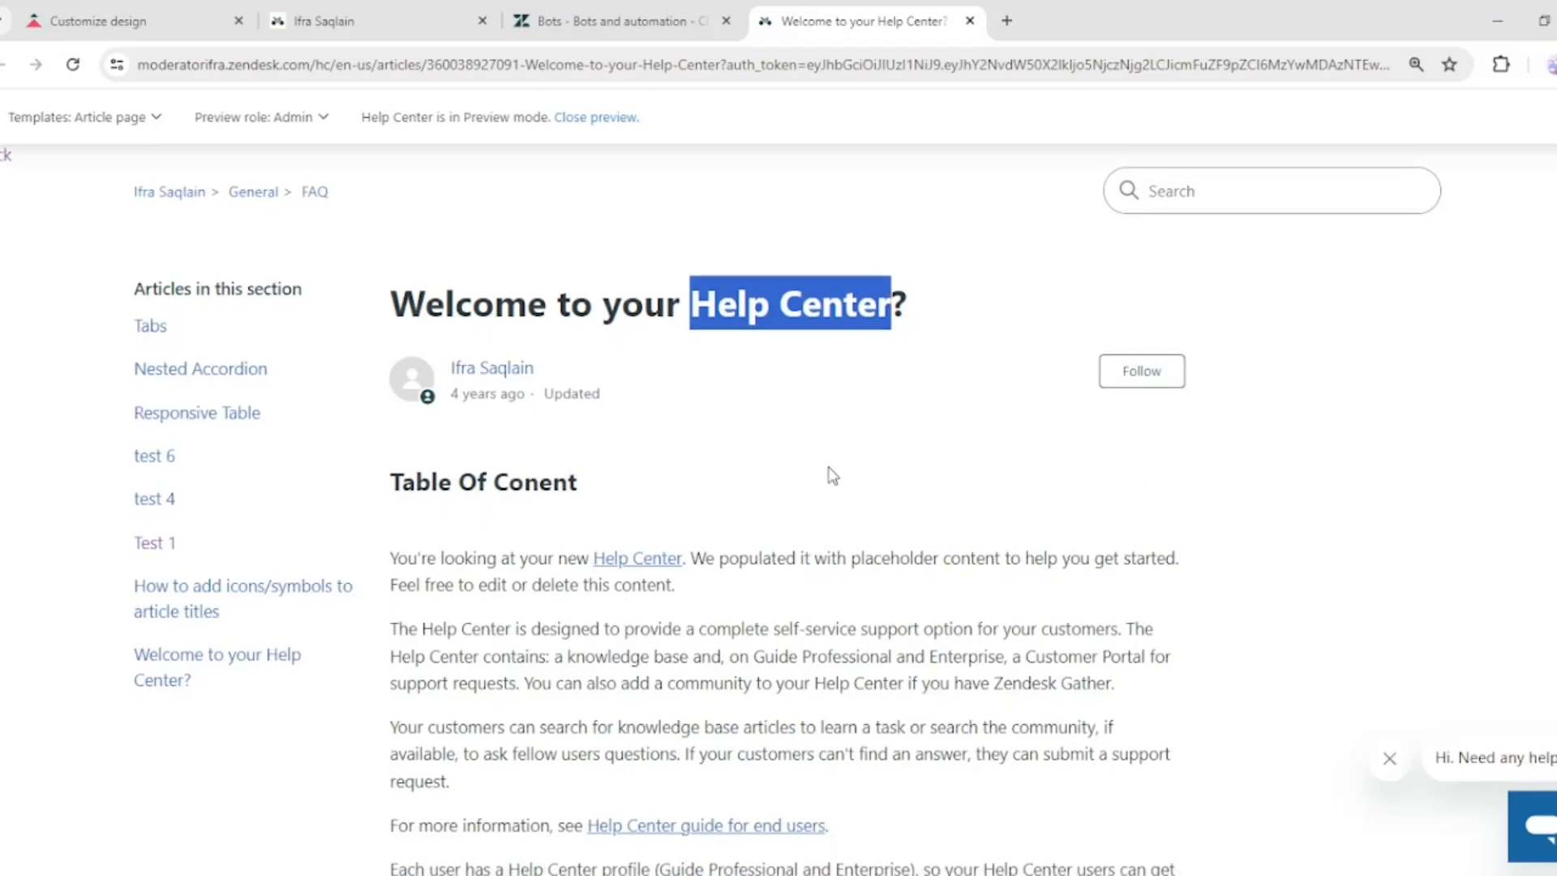
pyautogui.scroll(-1, 785, 483)
pyautogui.click(598, 21)
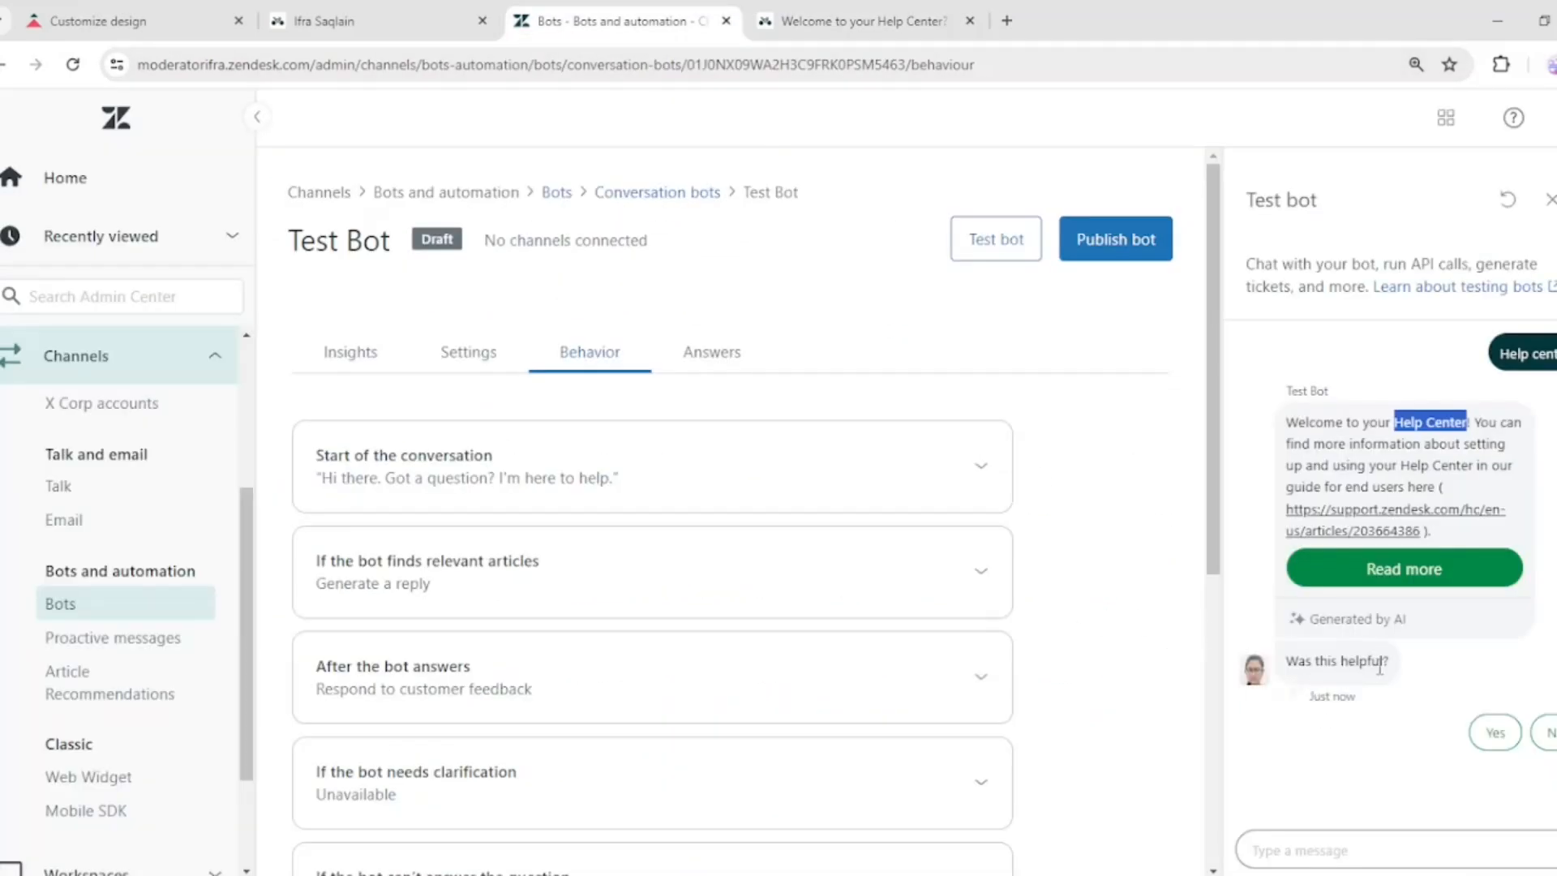
# Answer yes to the helpful prompt and review the helpful answer response under after the bot answers
pyautogui.click(1488, 742)
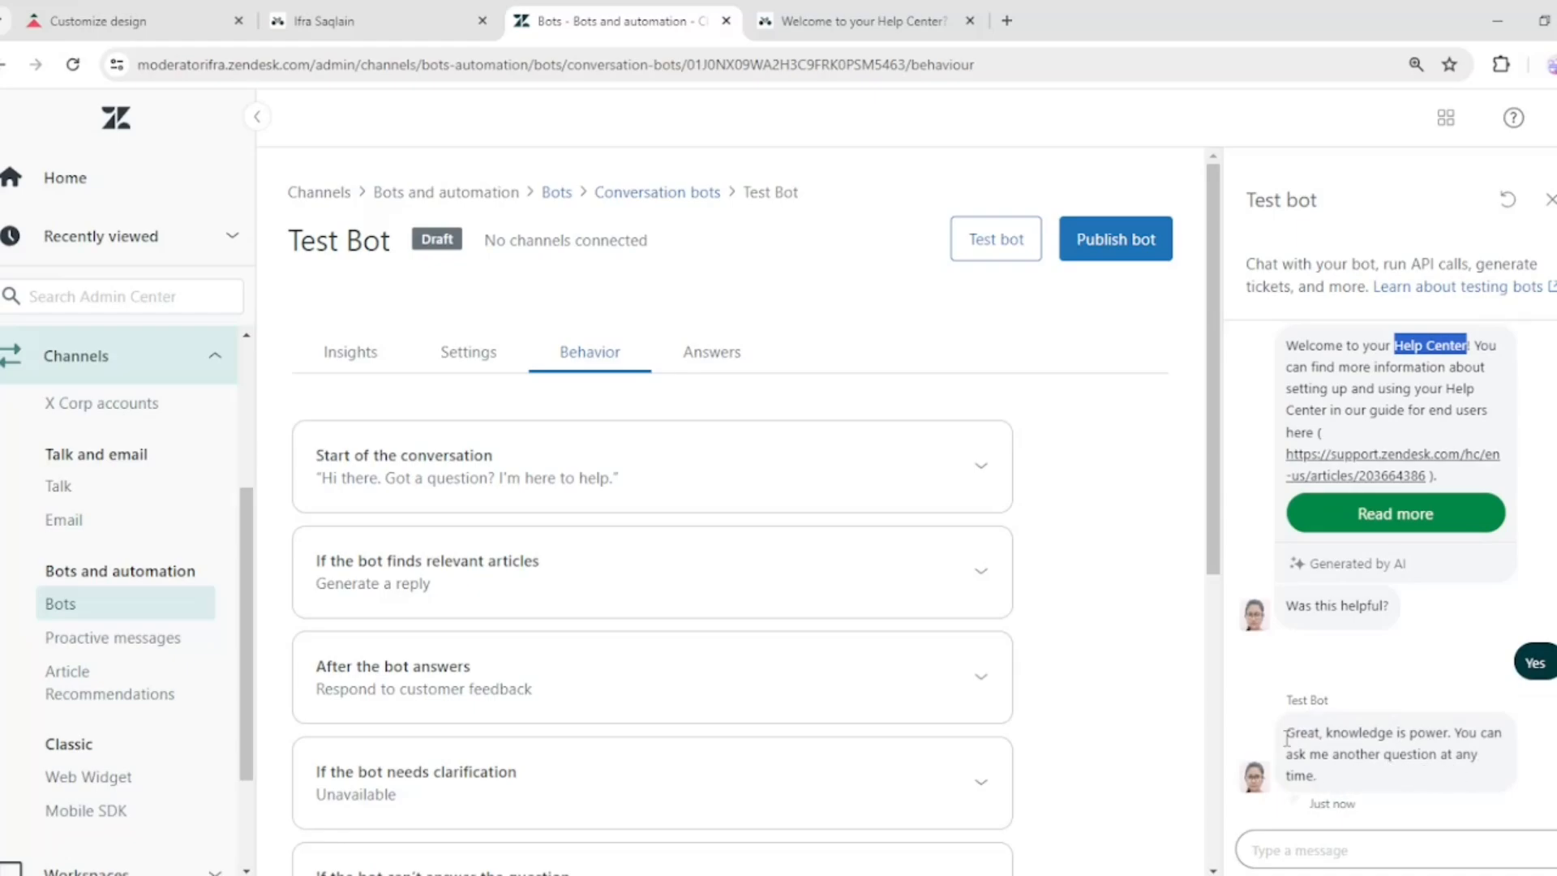
pyautogui.scroll(-3, 1137, 587)
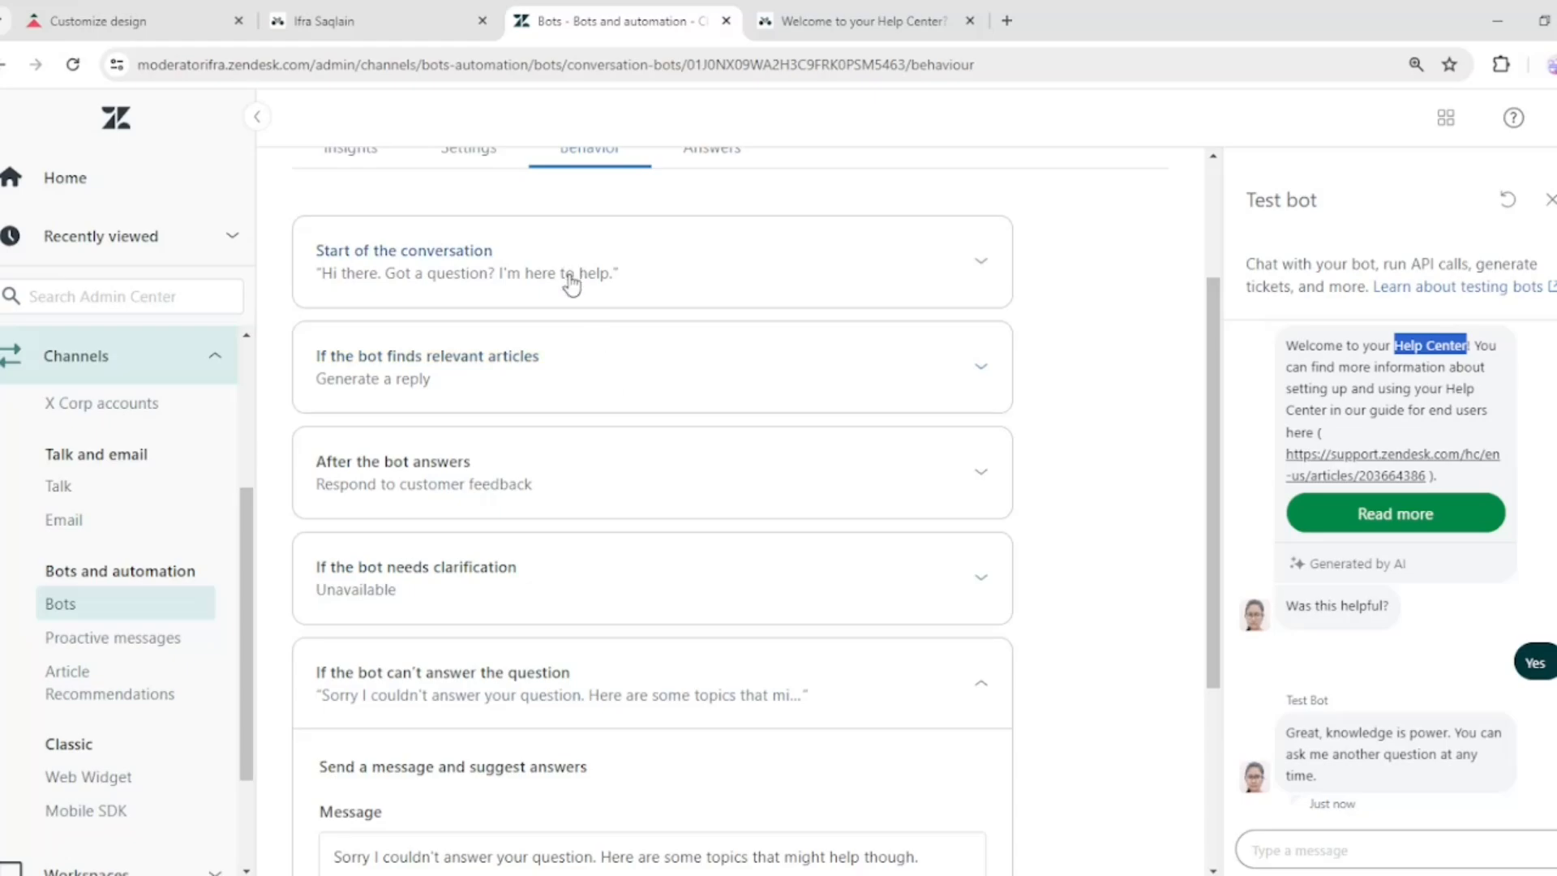
pyautogui.click(601, 448)
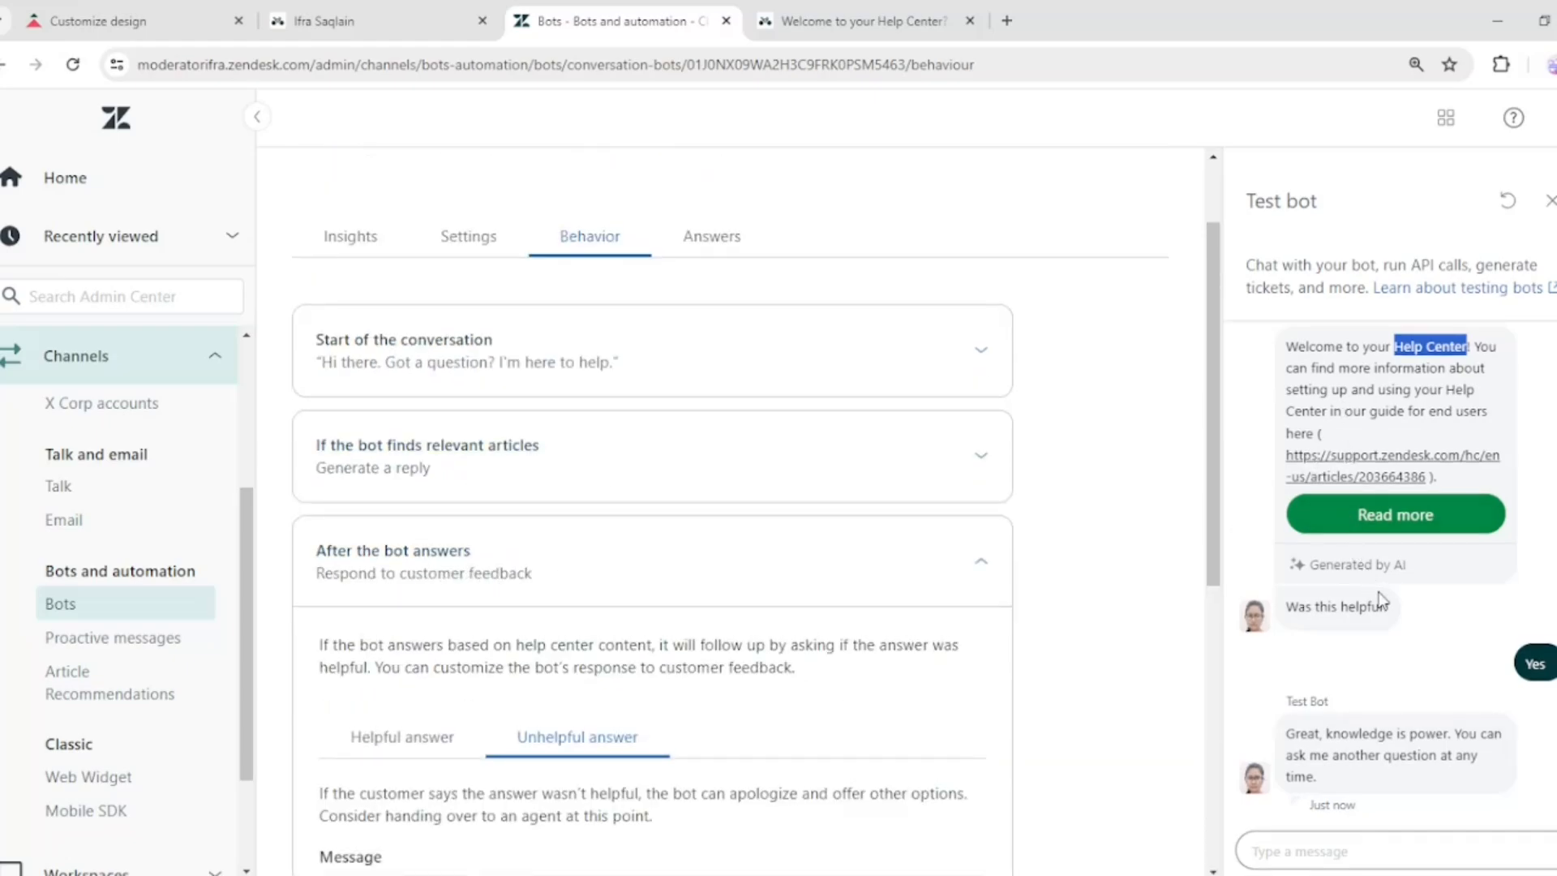
pyautogui.scroll(-1, 663, 575)
pyautogui.scroll(-3, 663, 575)
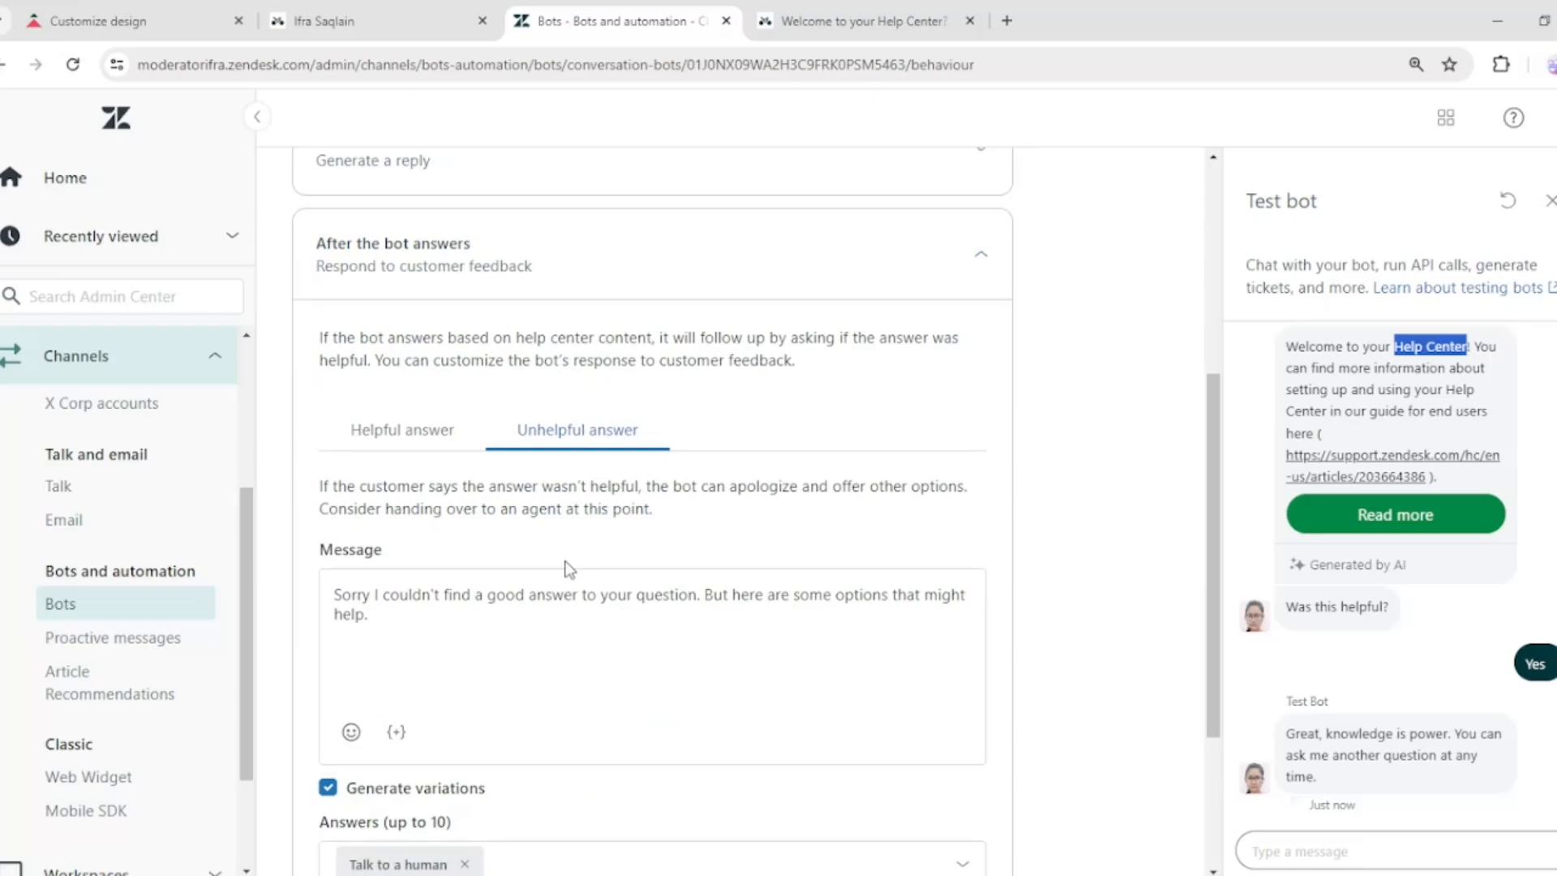
pyautogui.click(395, 436)
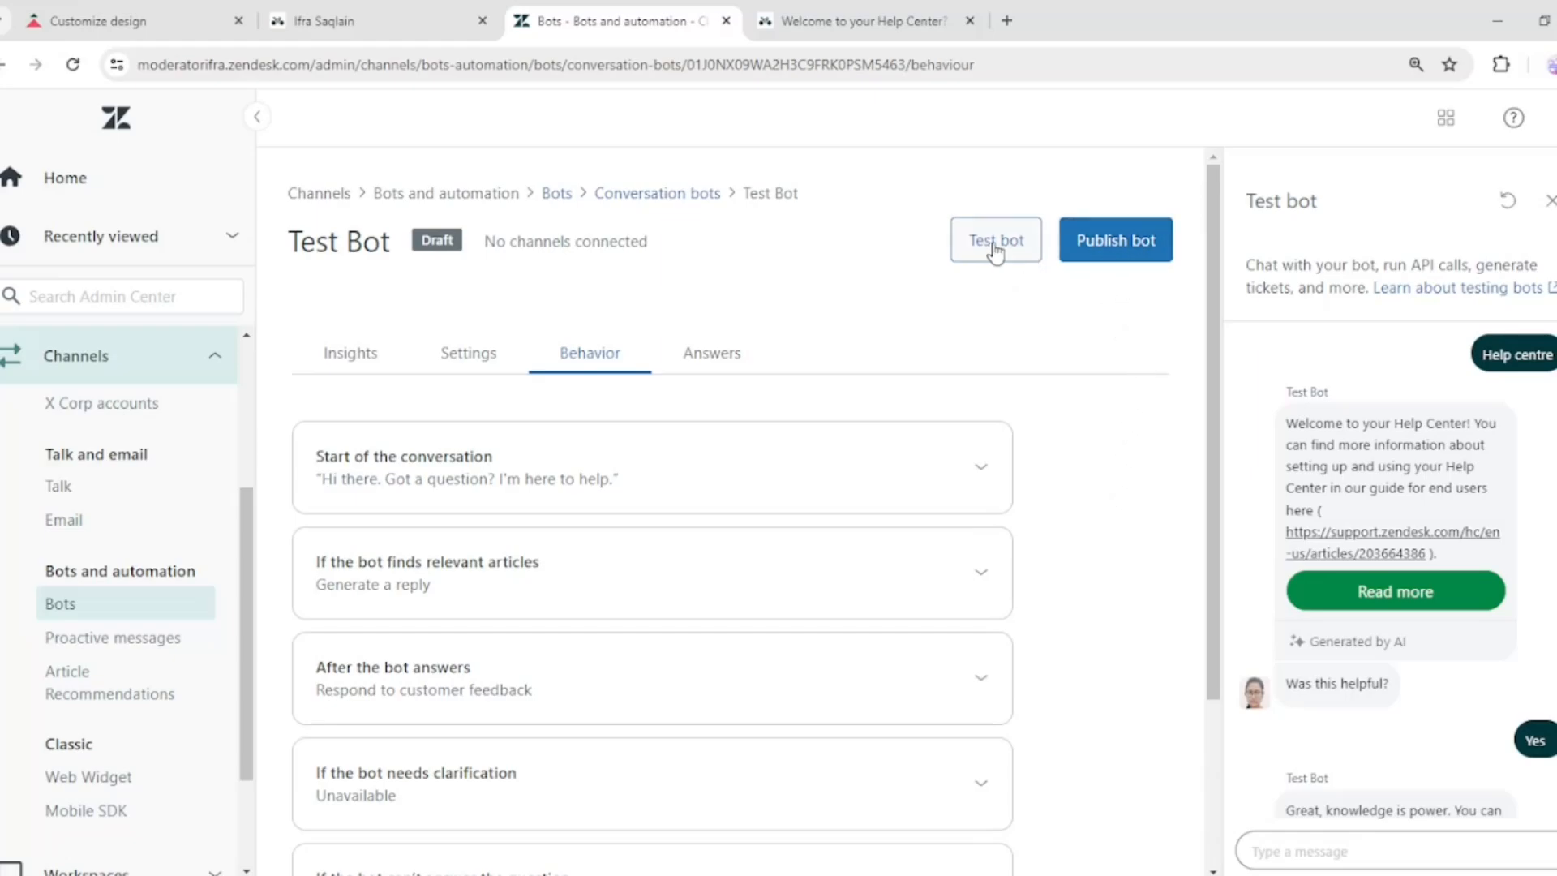
# Publish the bot and switch to the help center home page
pyautogui.click(1127, 242)
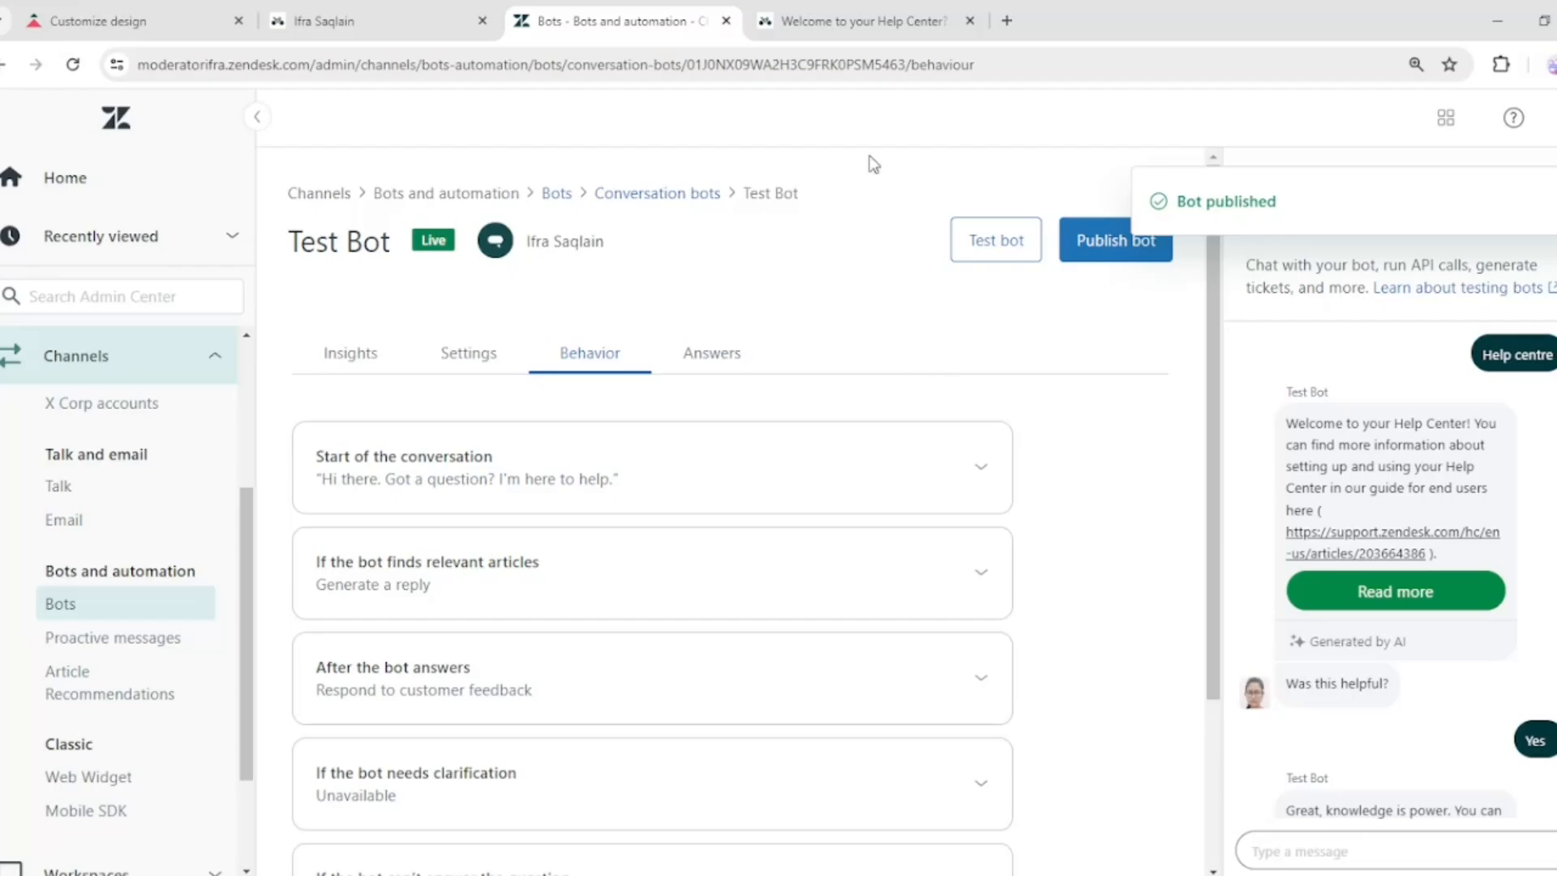
pyautogui.click(883, 11)
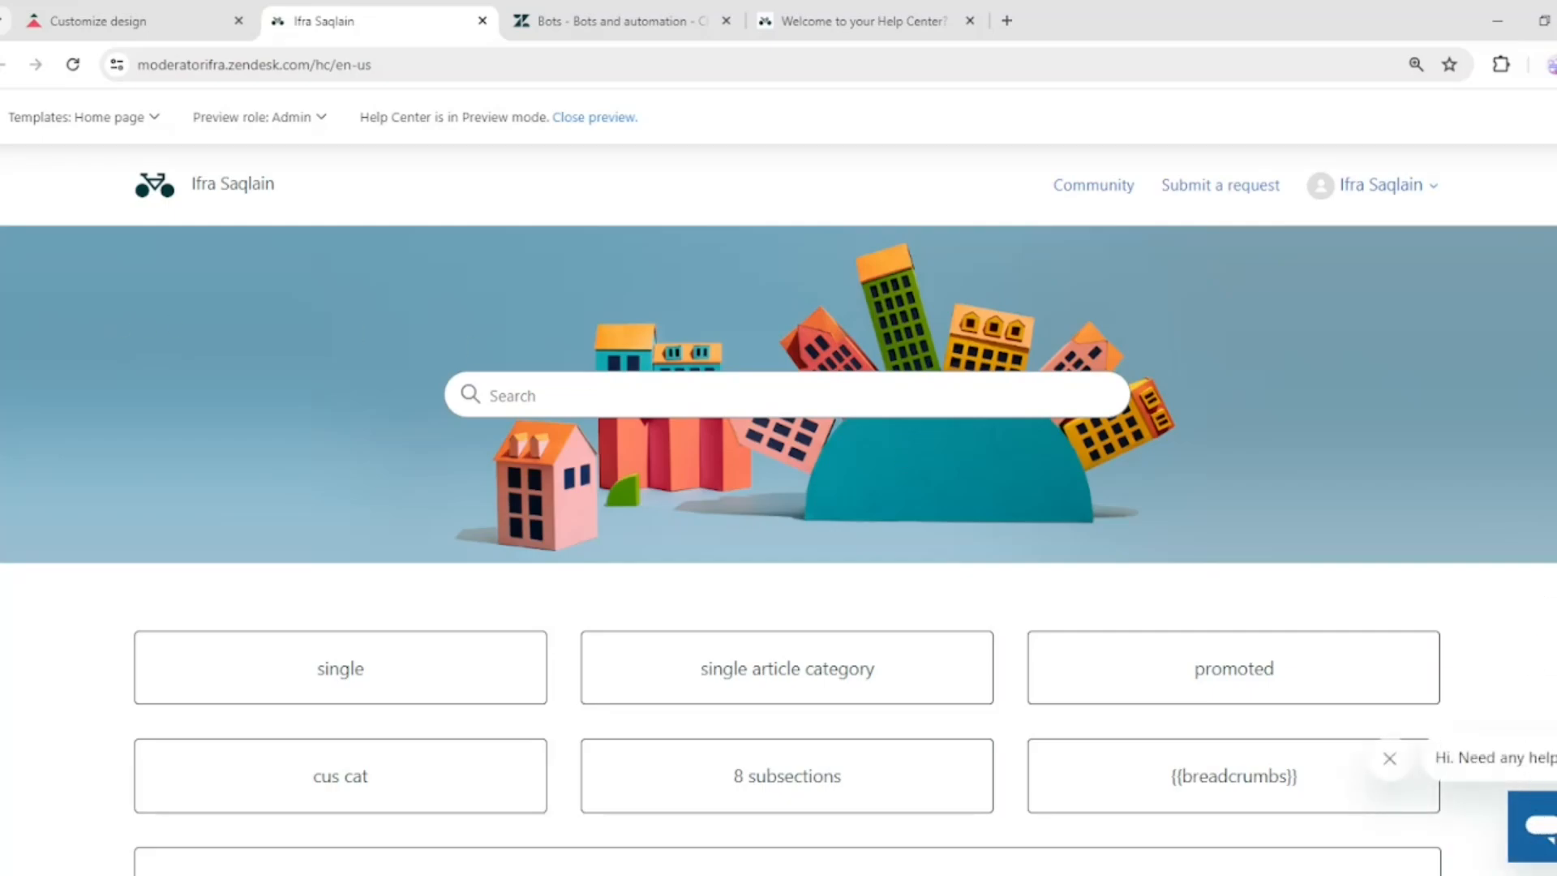
# Open the messaging widget on the help center and choose Talk to a human
pyautogui.click(1536, 826)
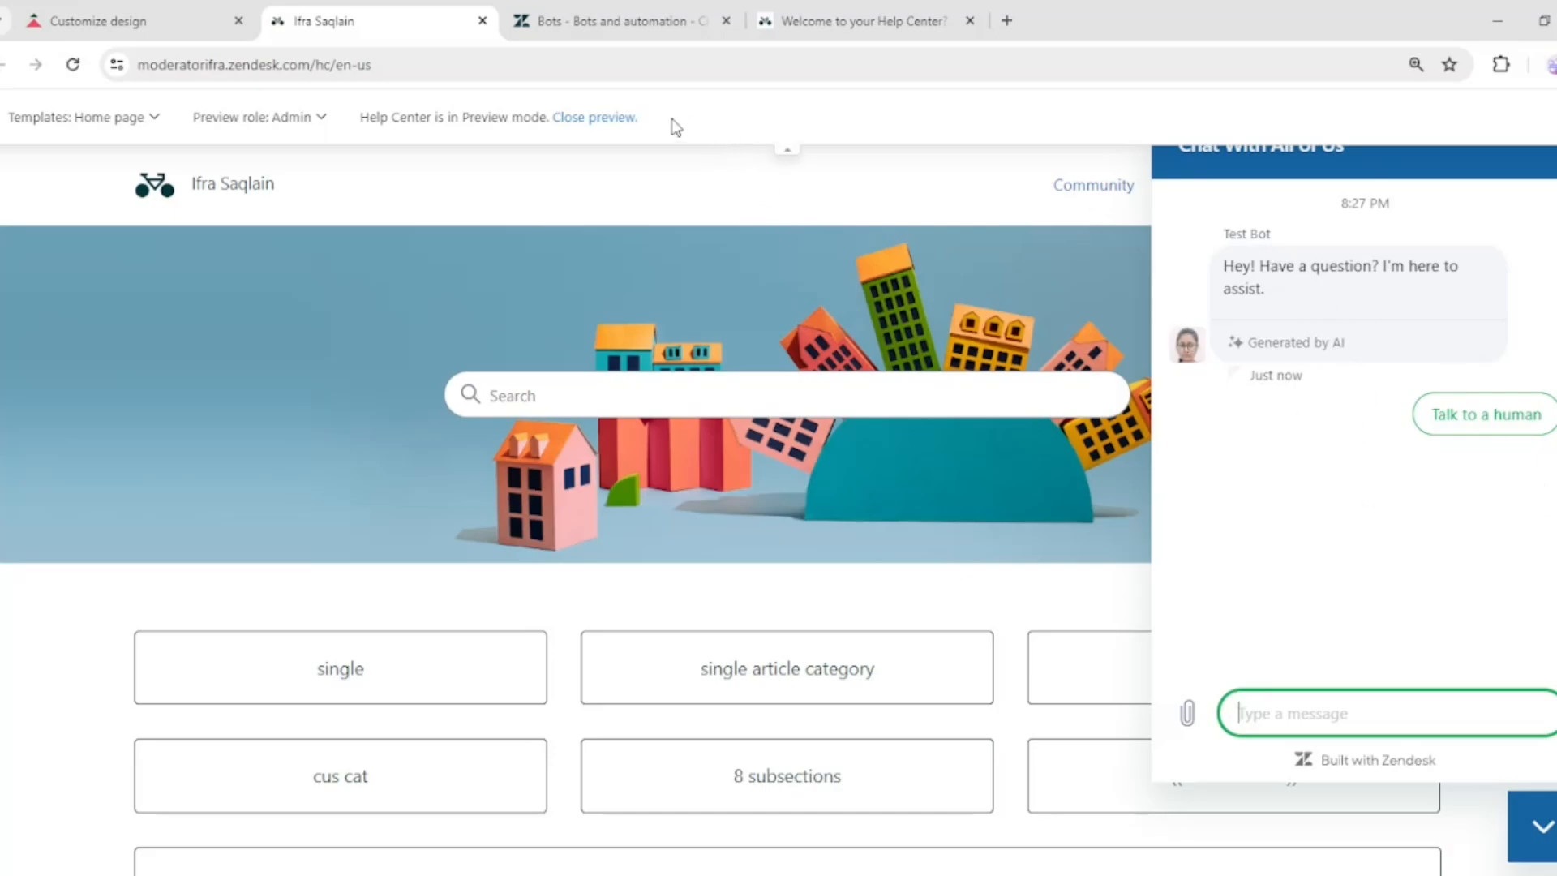
pyautogui.click(789, 151)
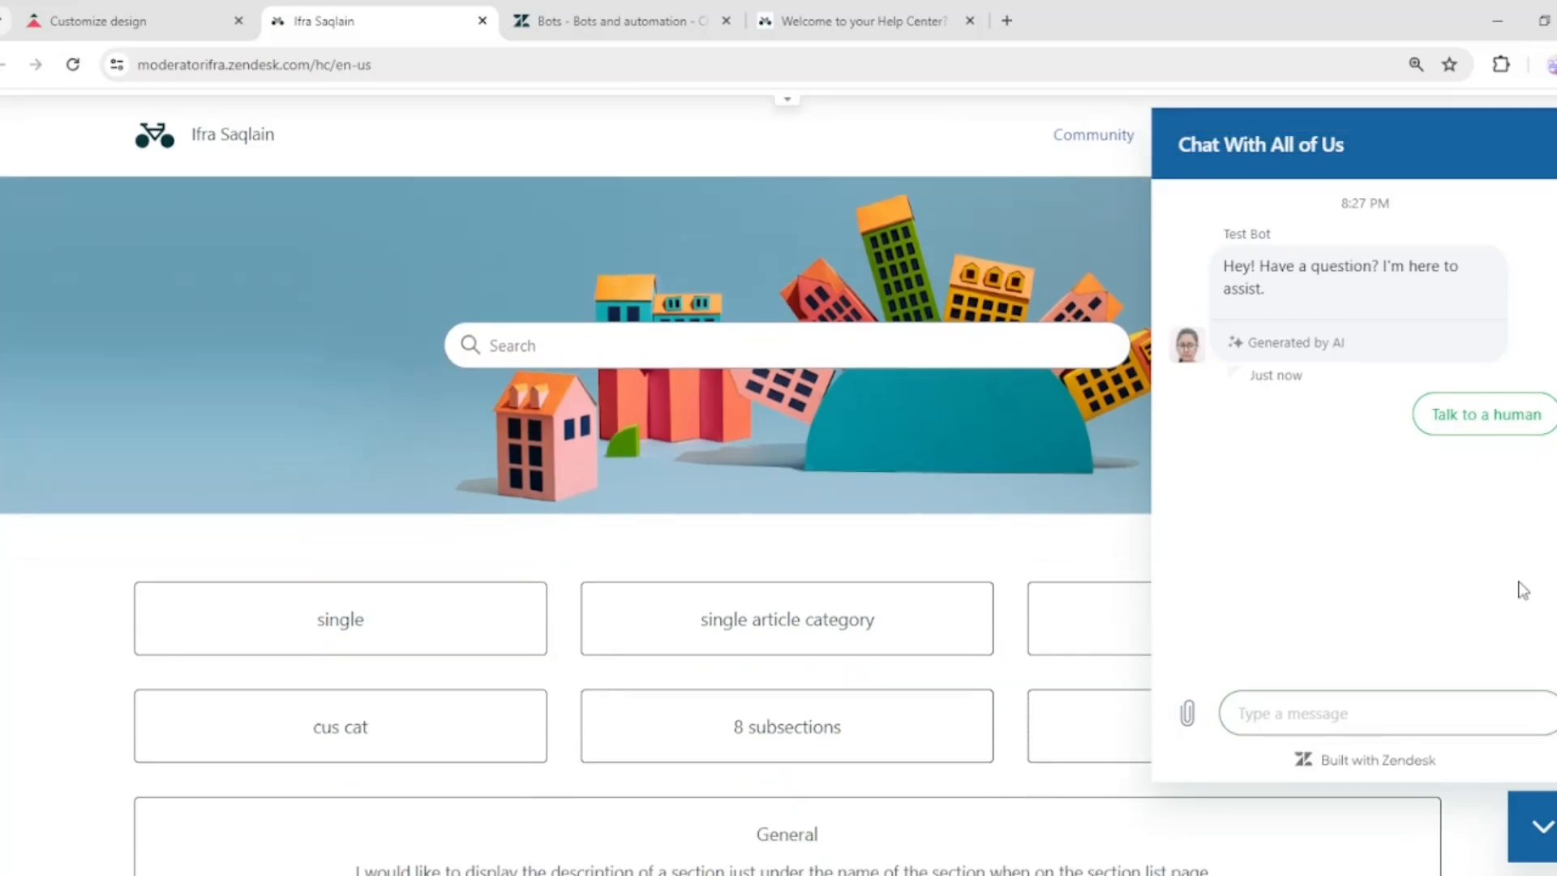
pyautogui.click(1484, 418)
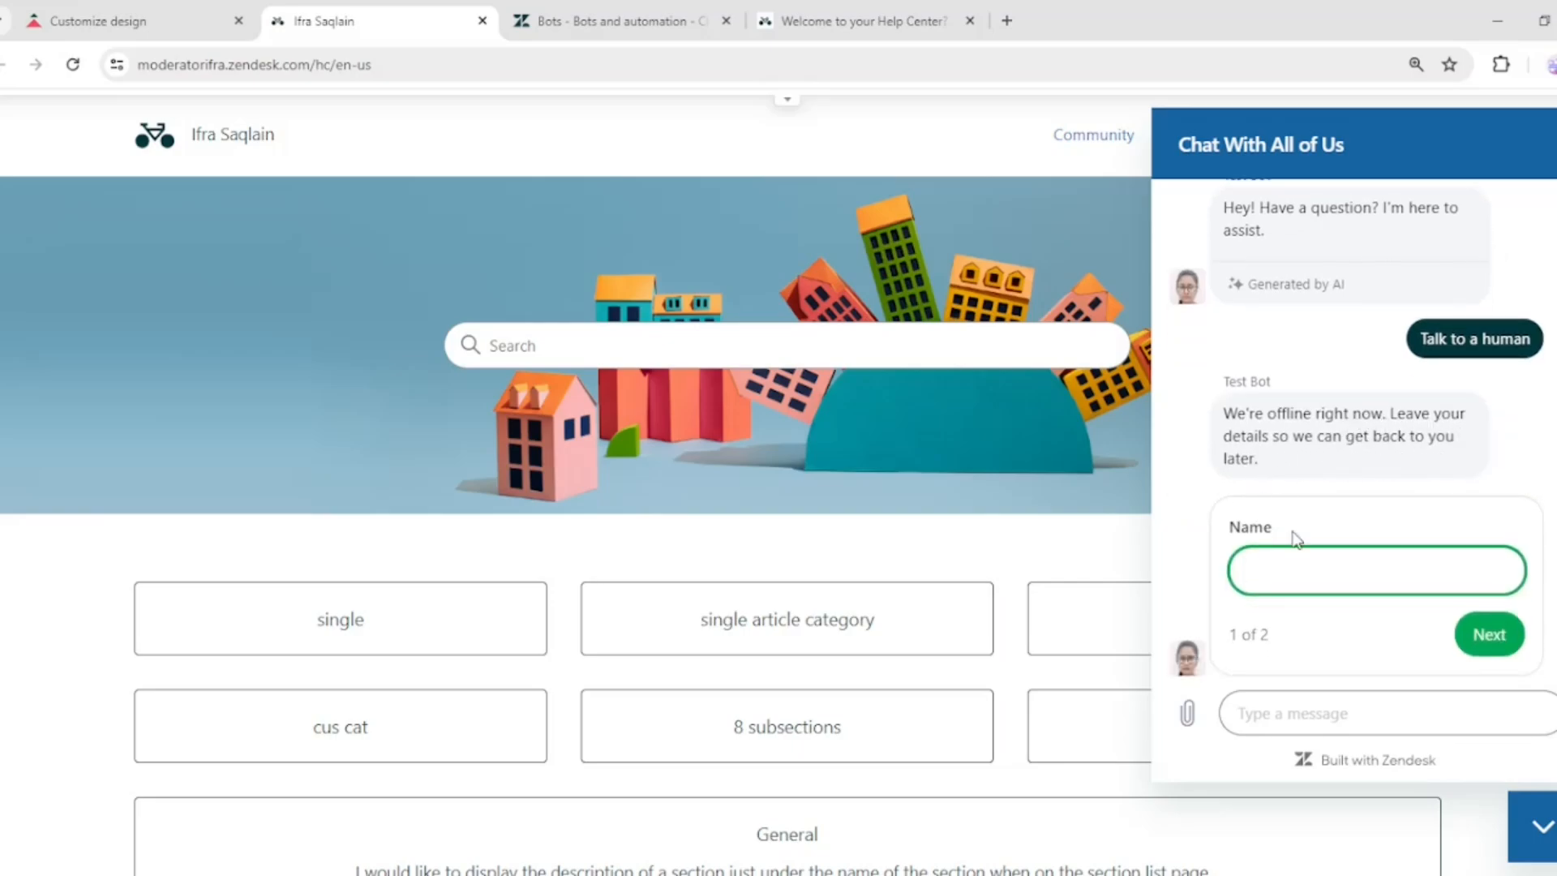
# Send the test messages TOC and Help centre in the widget chat
pyautogui.click(1275, 711)
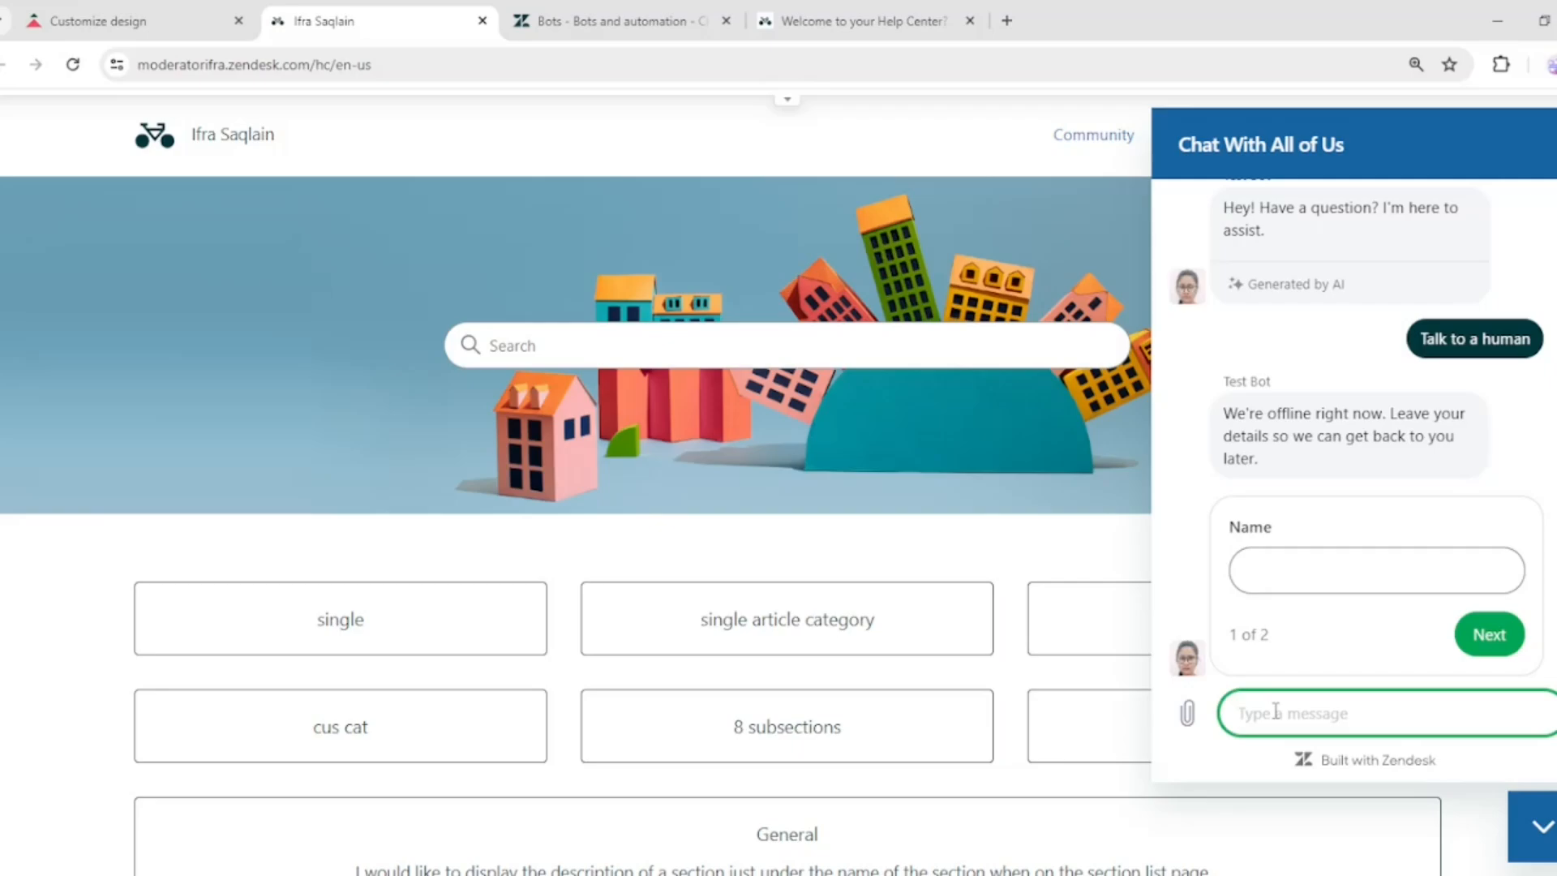
pyautogui.write('Toc')
pyautogui.press('Return')
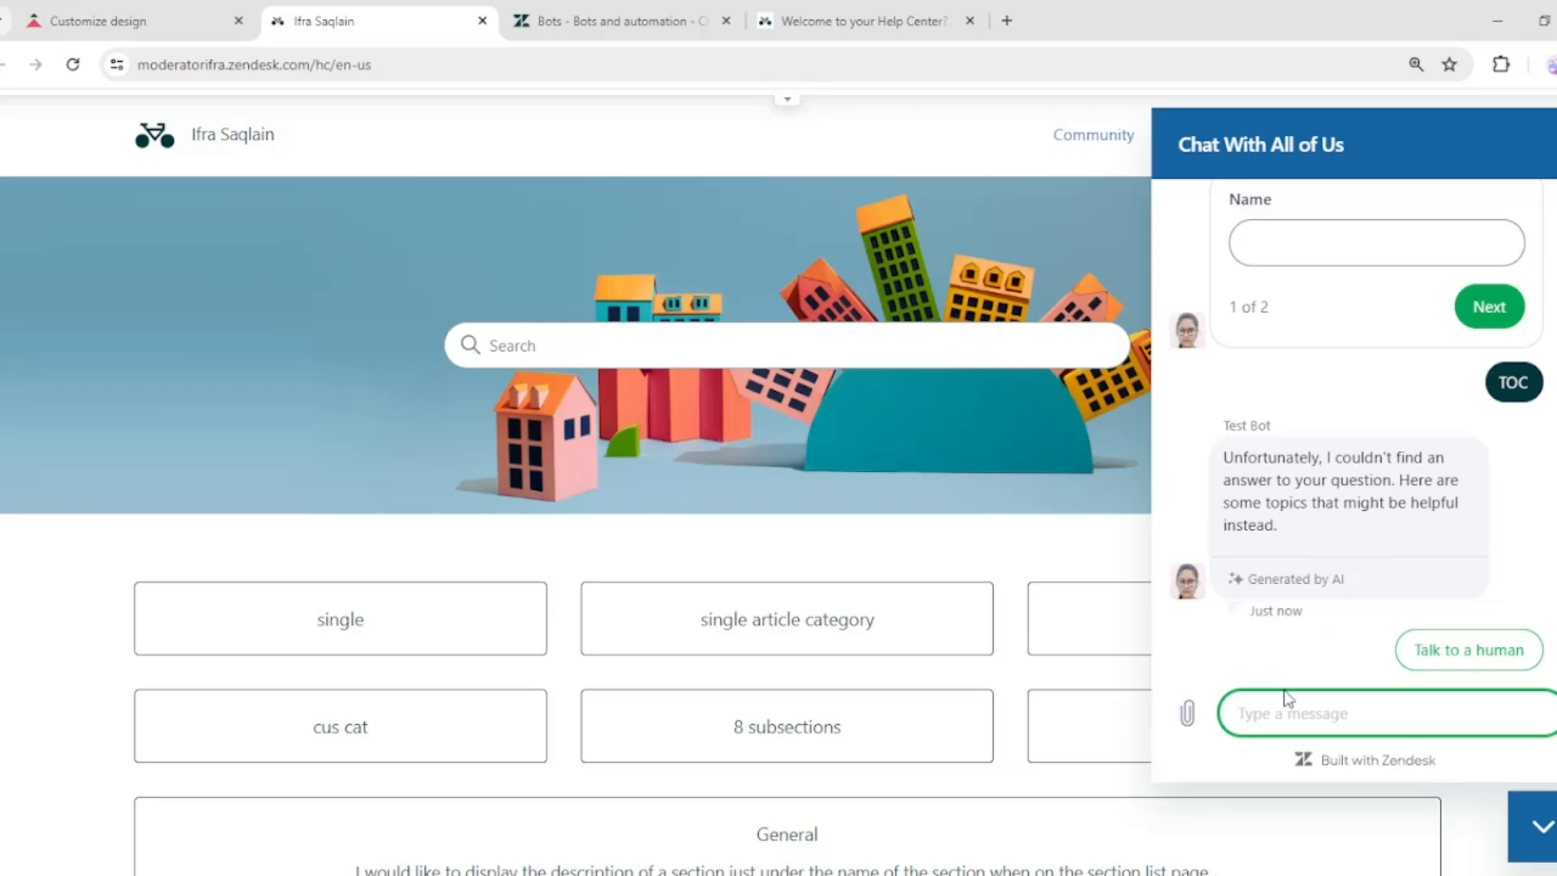
pyautogui.write('H')
pyautogui.write('elp centre')
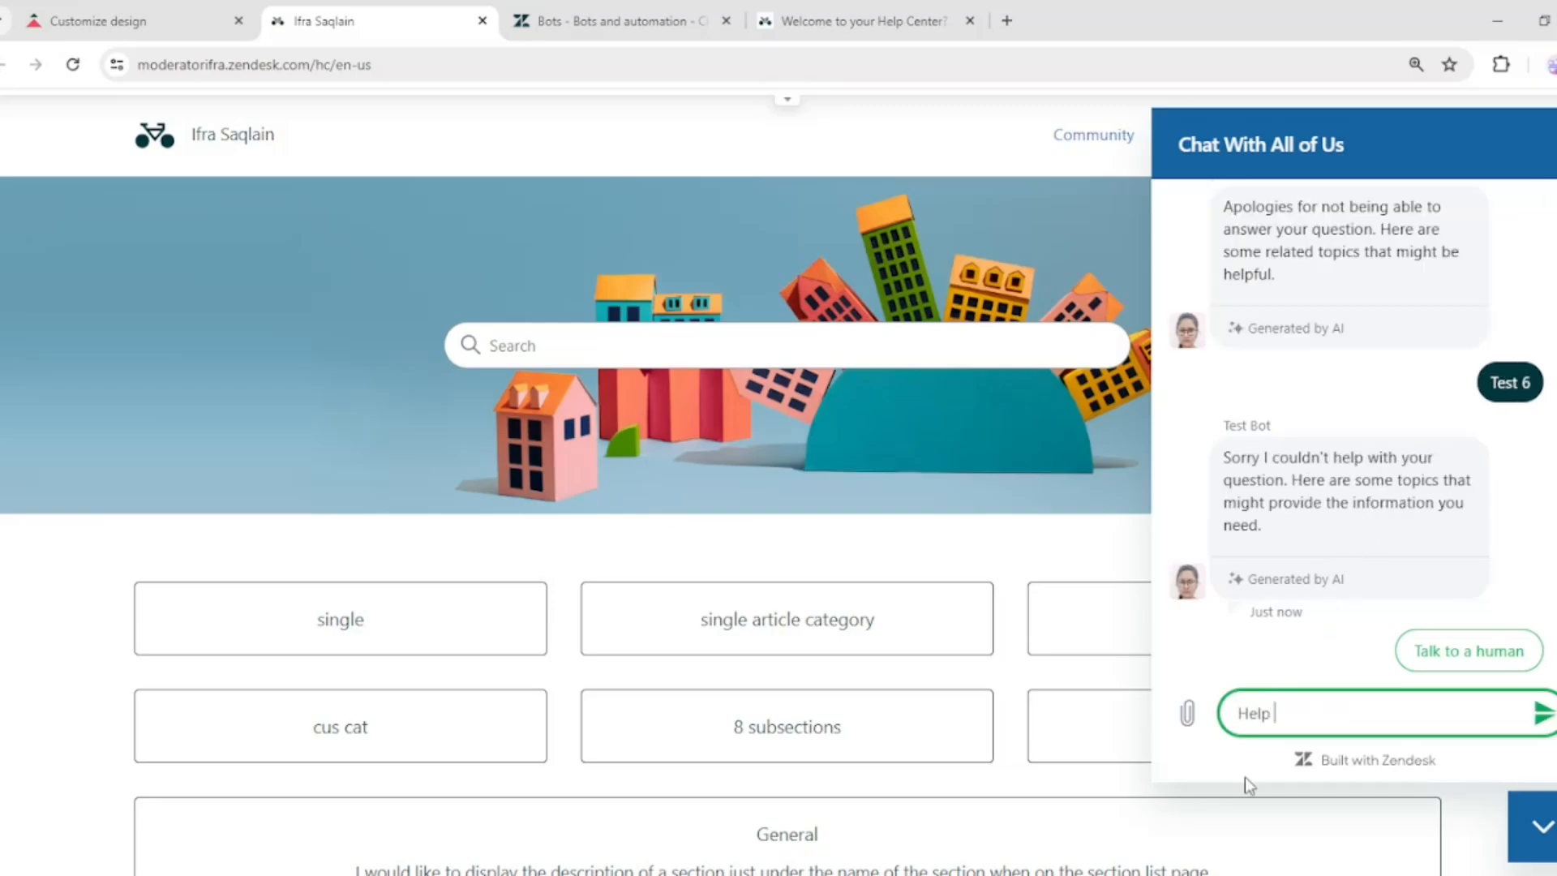
pyautogui.press('Return')
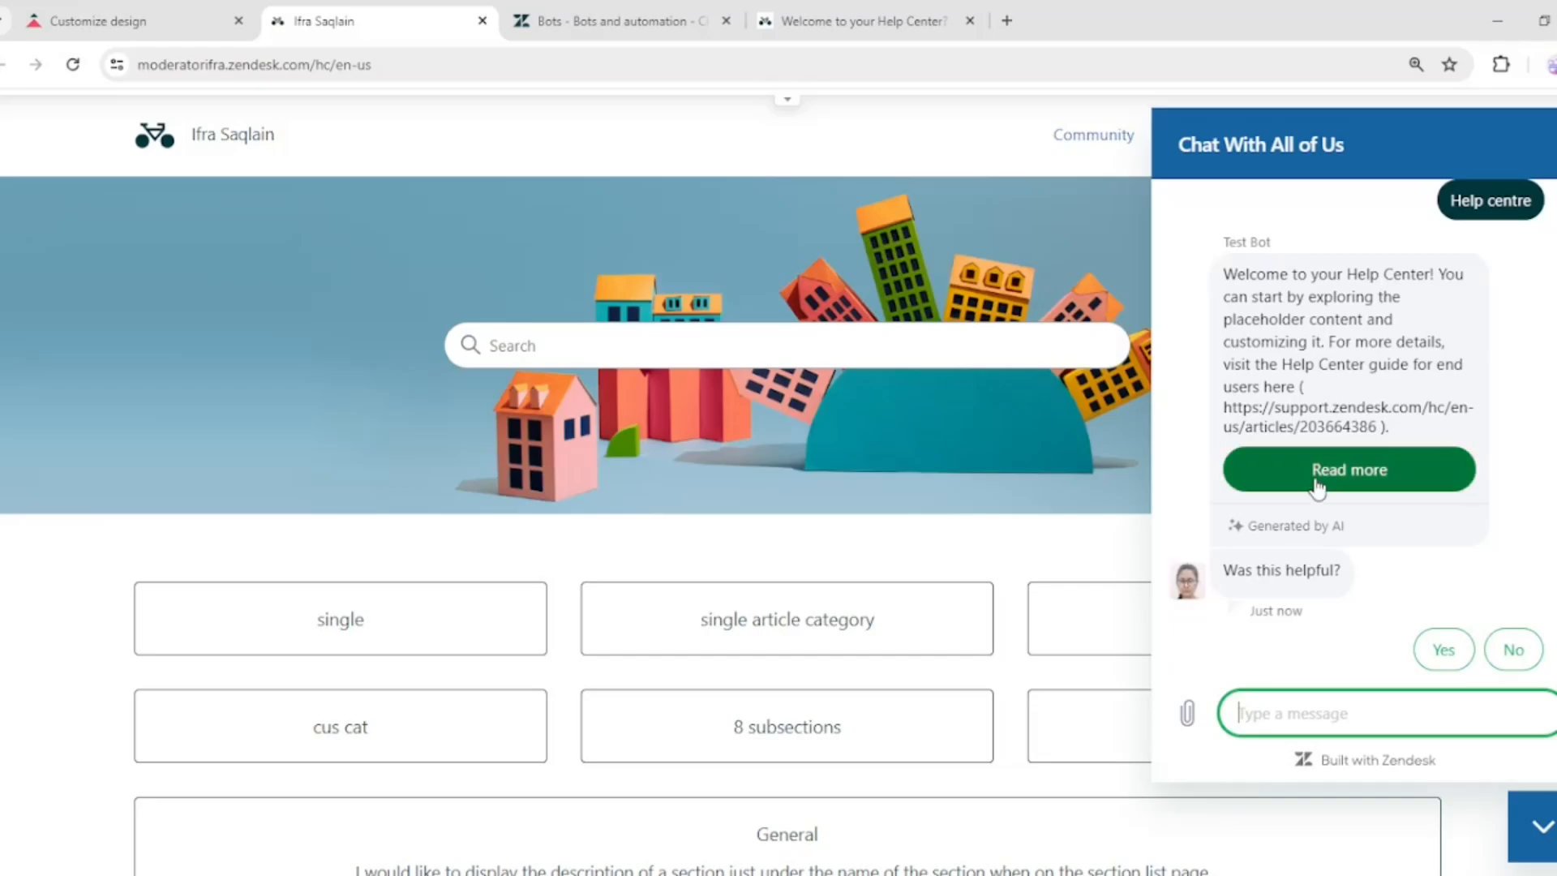
# Open a new browser tab and search Google for html boilerplate
pyautogui.click(599, 11)
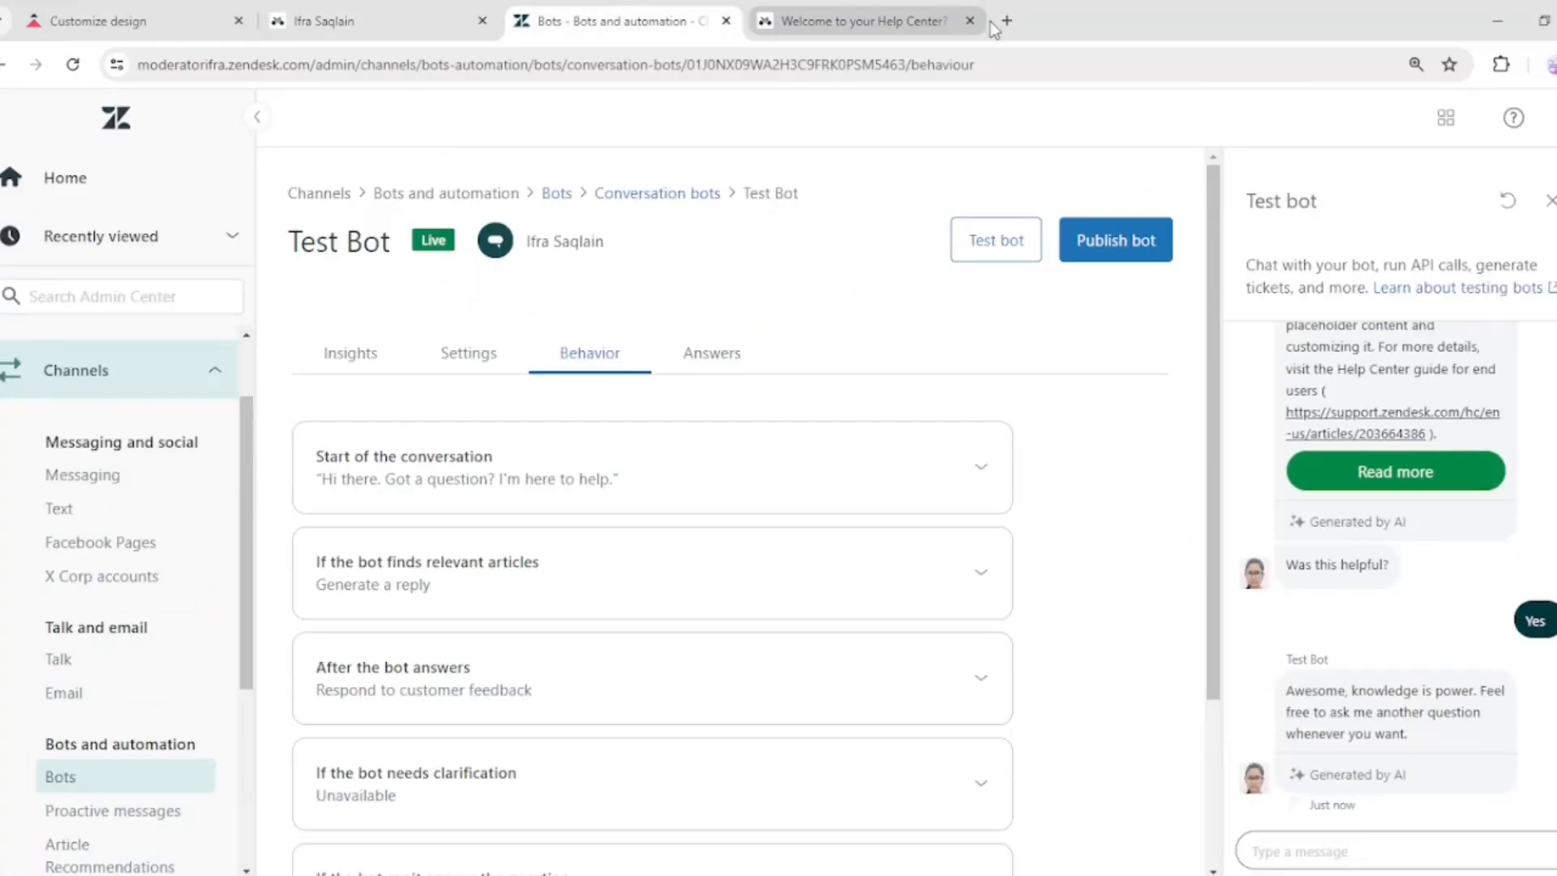
pyautogui.click(1006, 20)
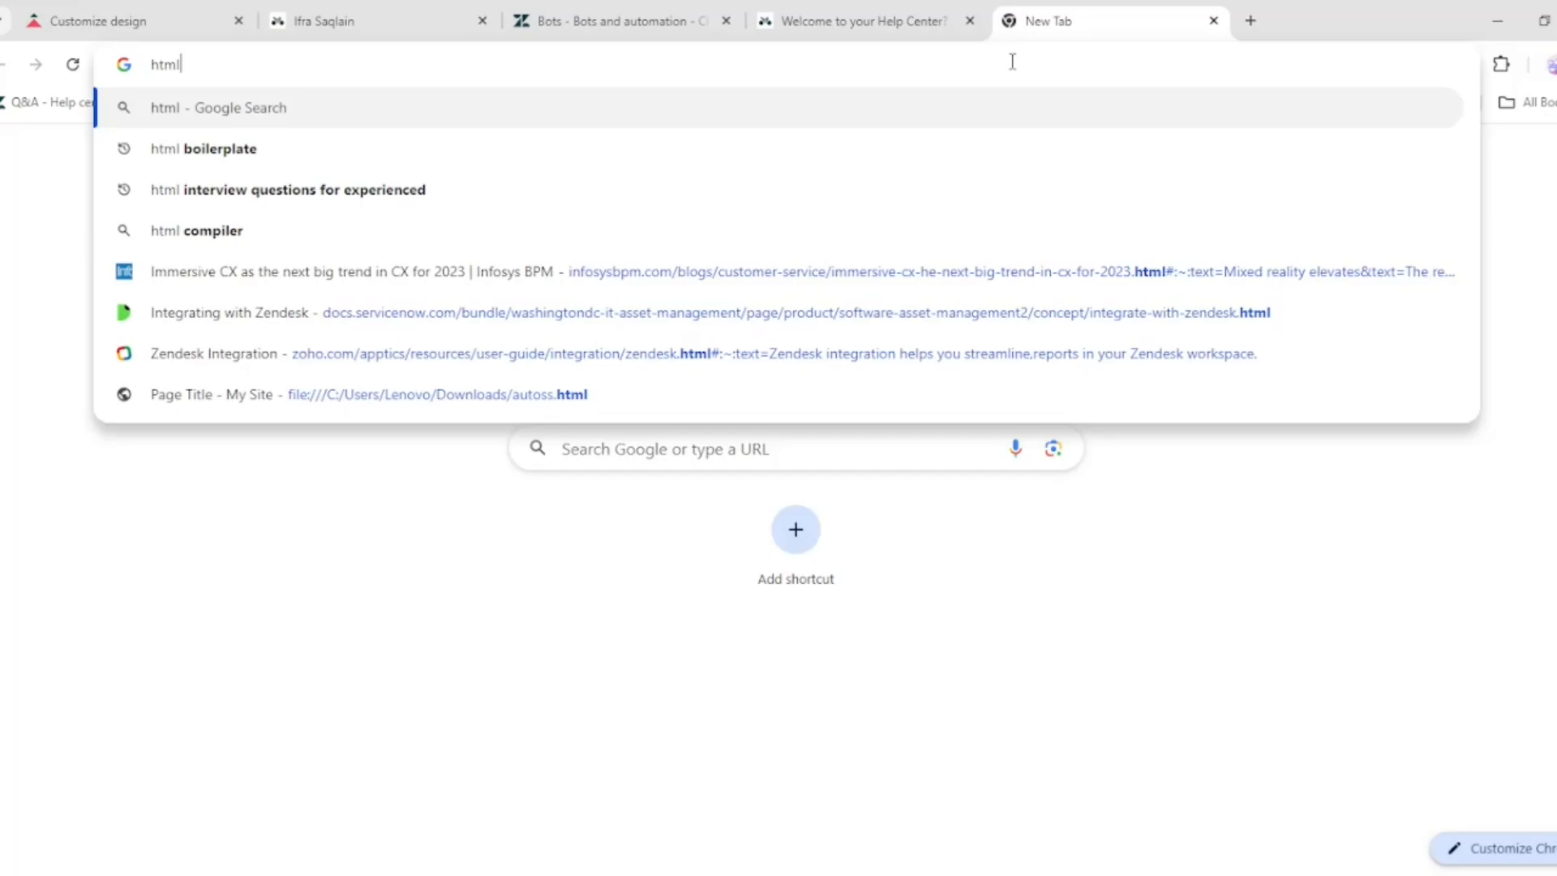
pyautogui.press('Down')
pyautogui.press('Return')
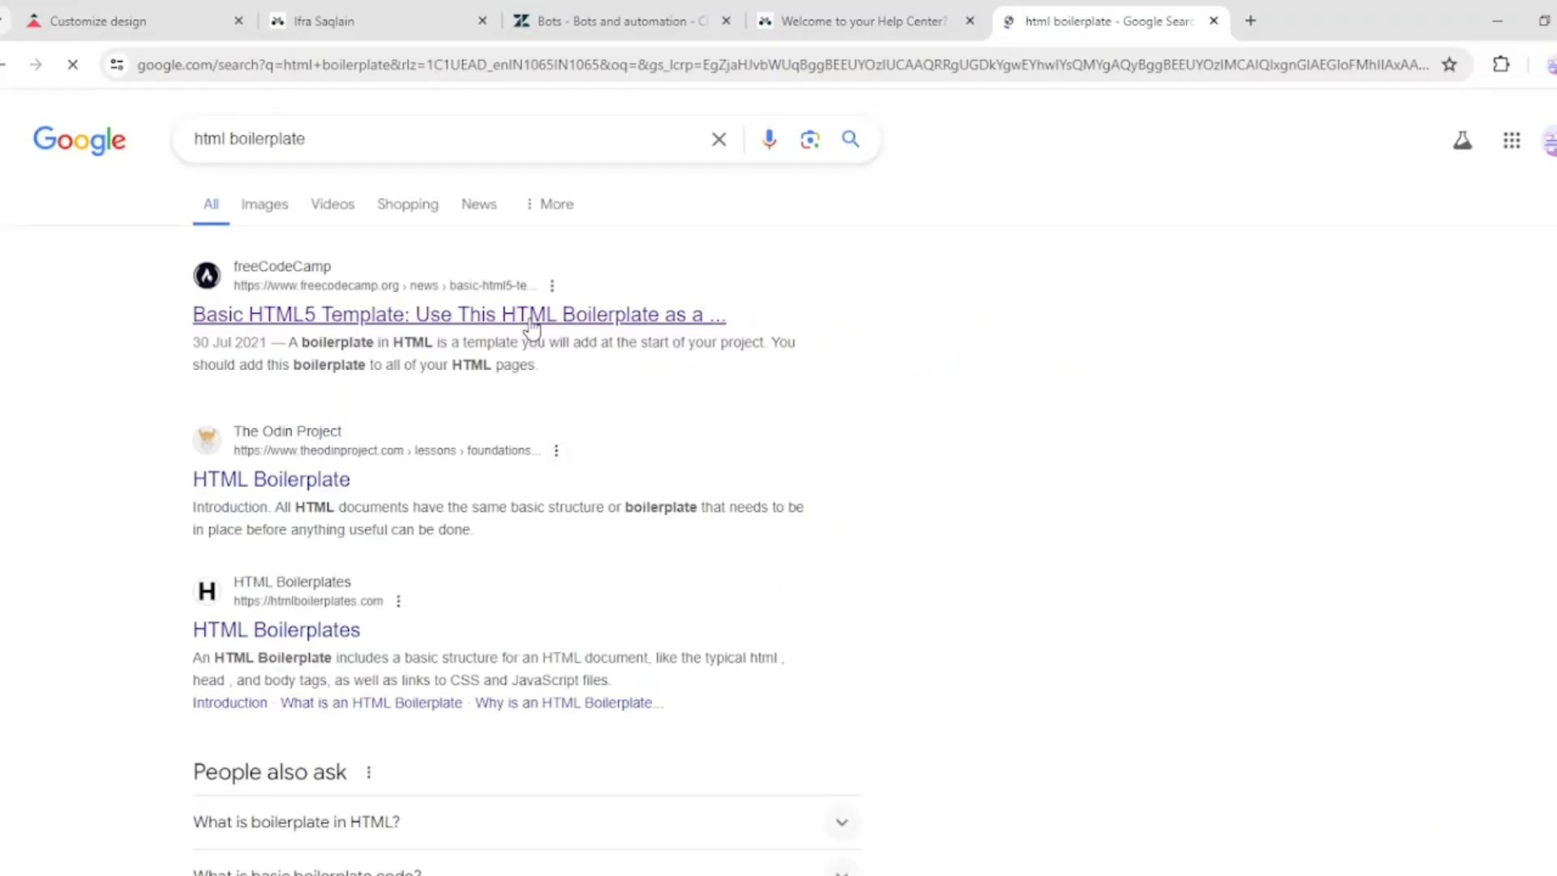
# Open the freeCodeCamp HTML5 boilerplate article and select its example boilerplate code
pyautogui.click(531, 320)
pyautogui.tripleClick(640, 485)
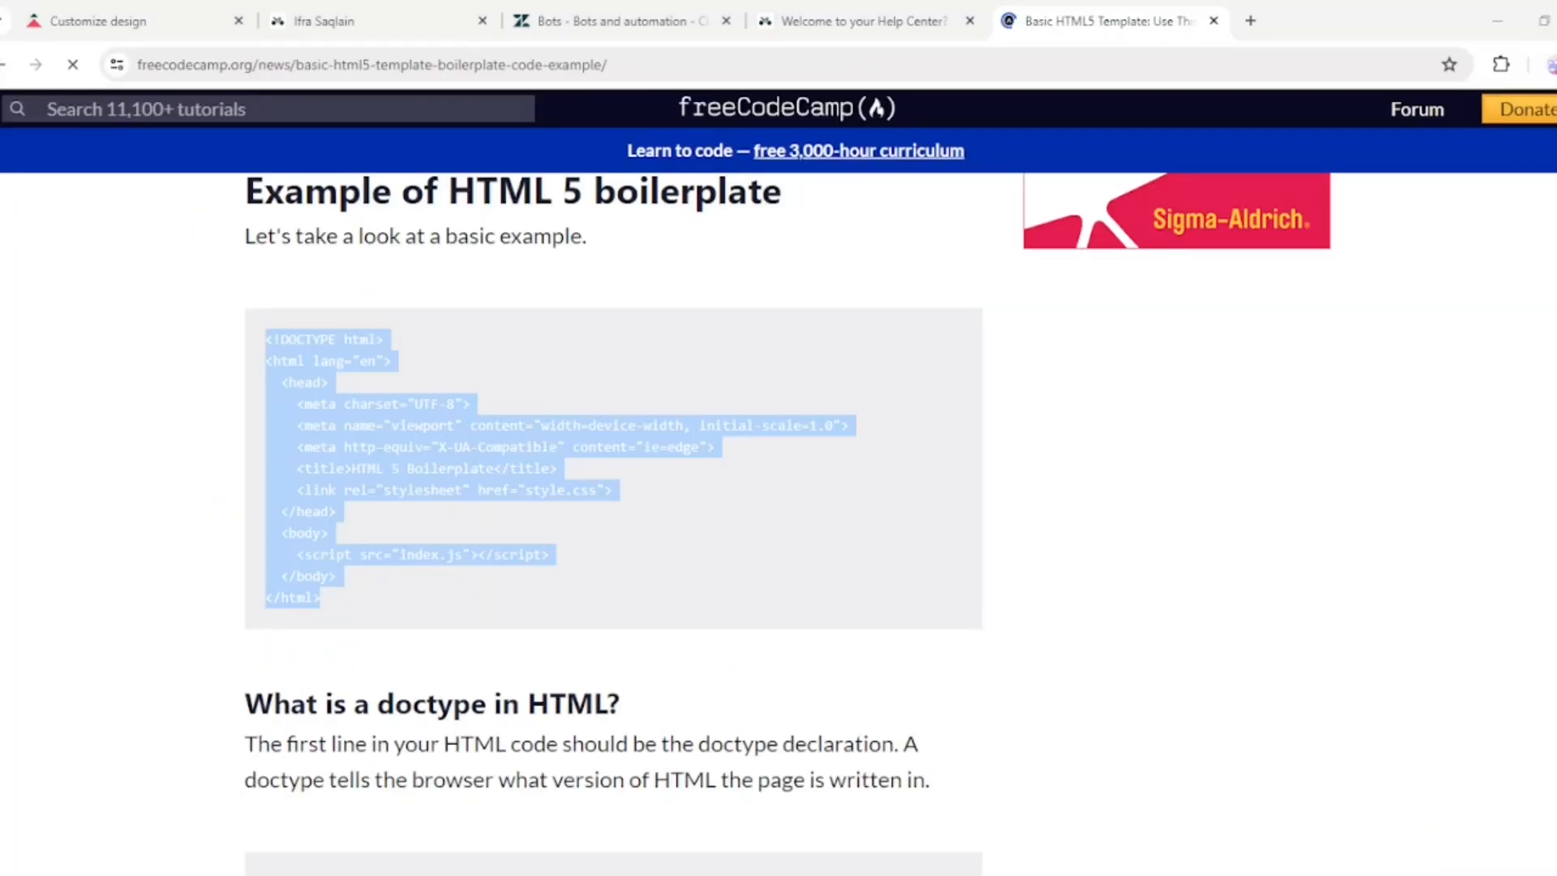
# Open the Web Widget messaging channel in Admin Center and copy its installation code snippet
pyautogui.click(562, 2)
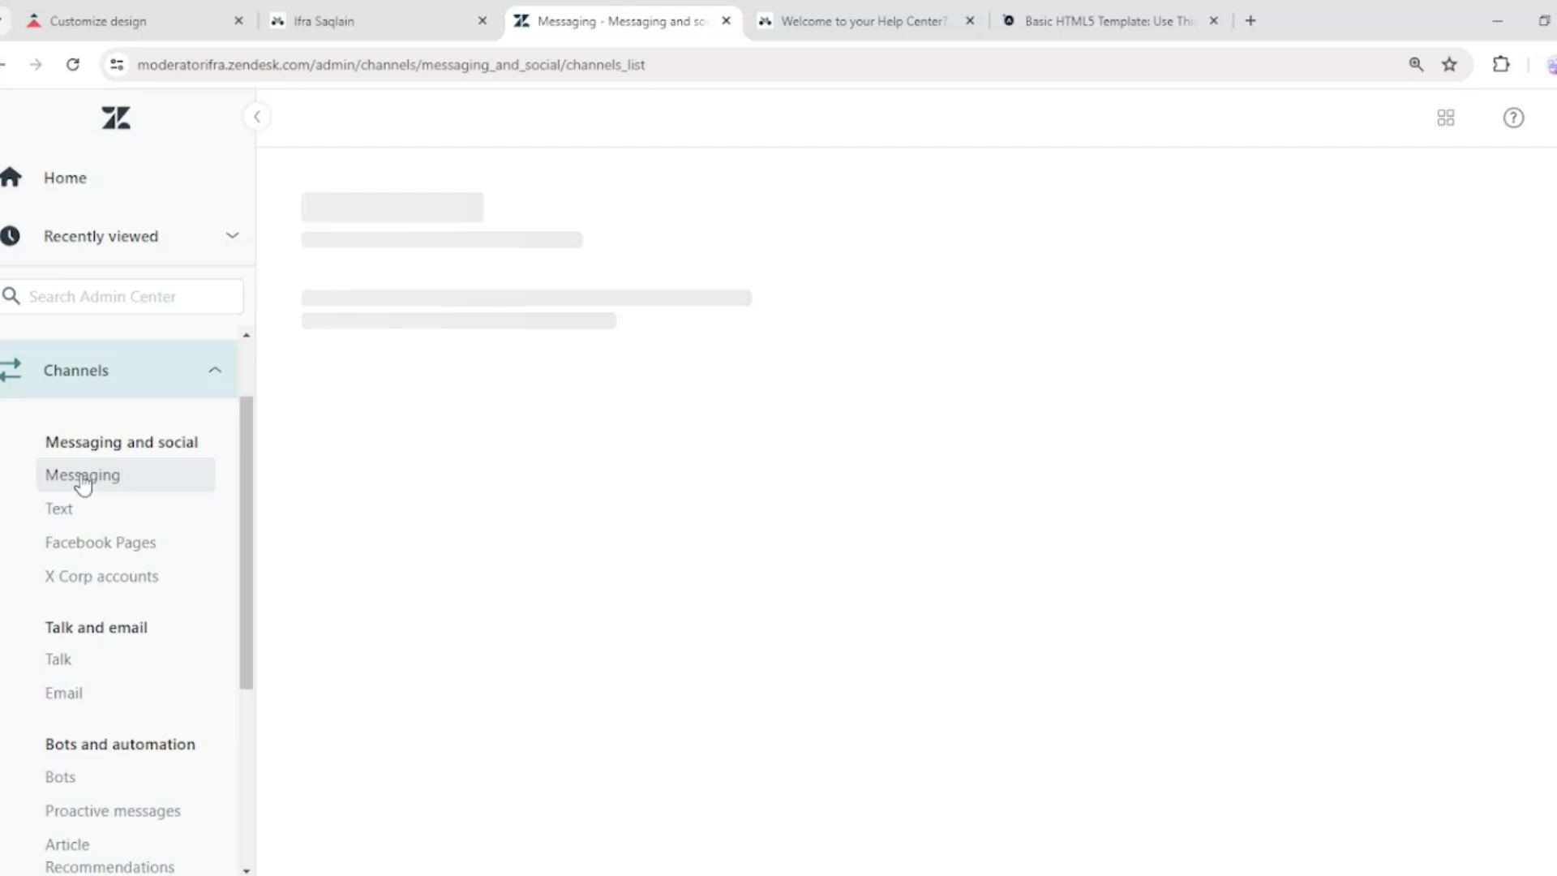
pyautogui.click(368, 545)
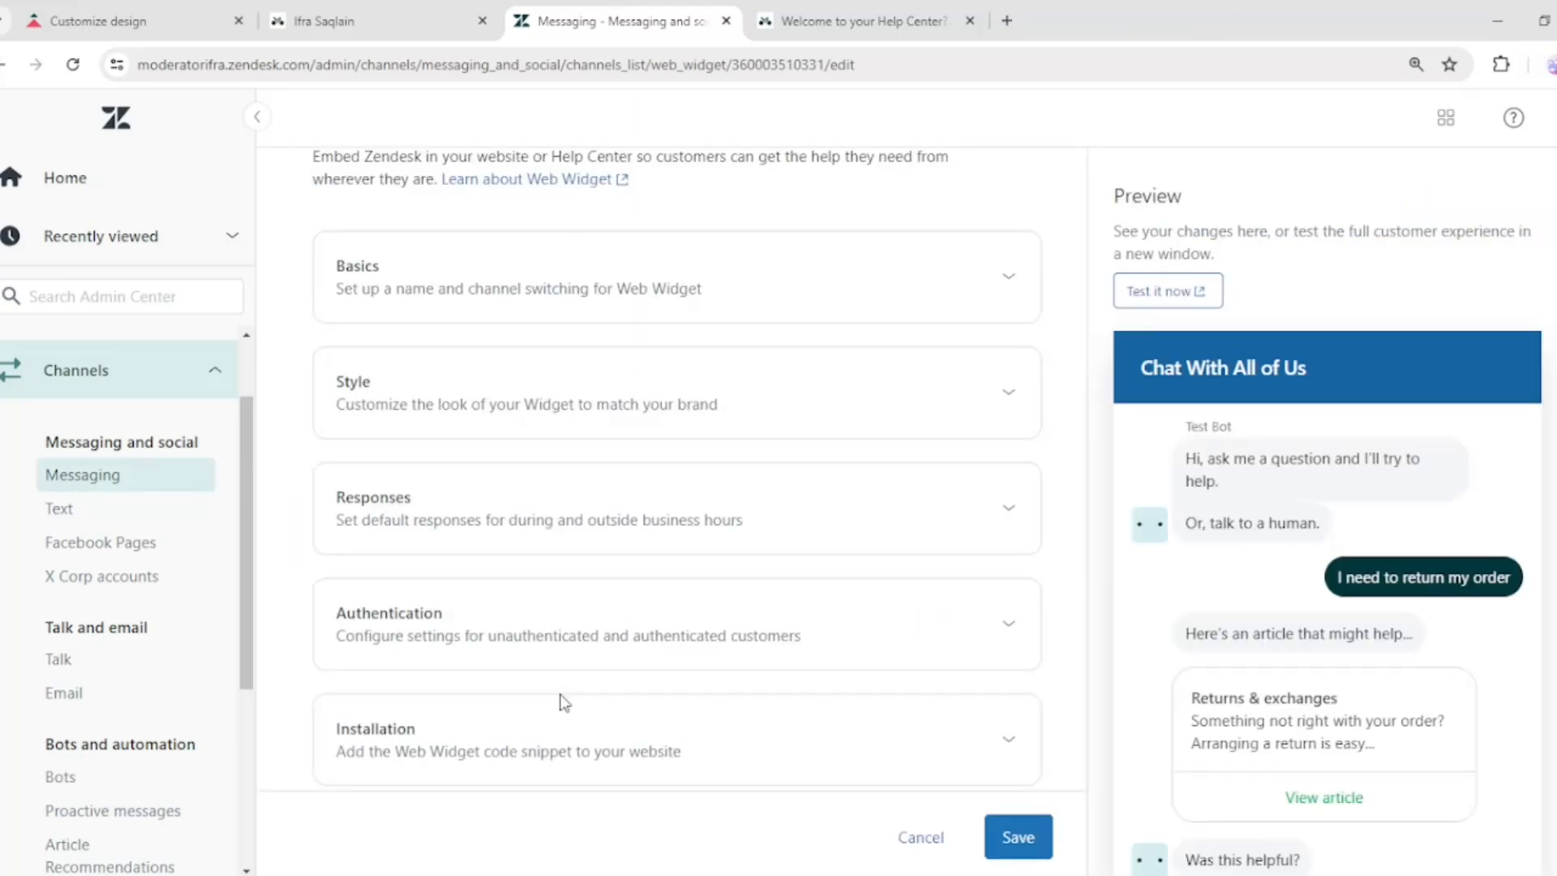
pyautogui.click(565, 702)
pyautogui.click(888, 471)
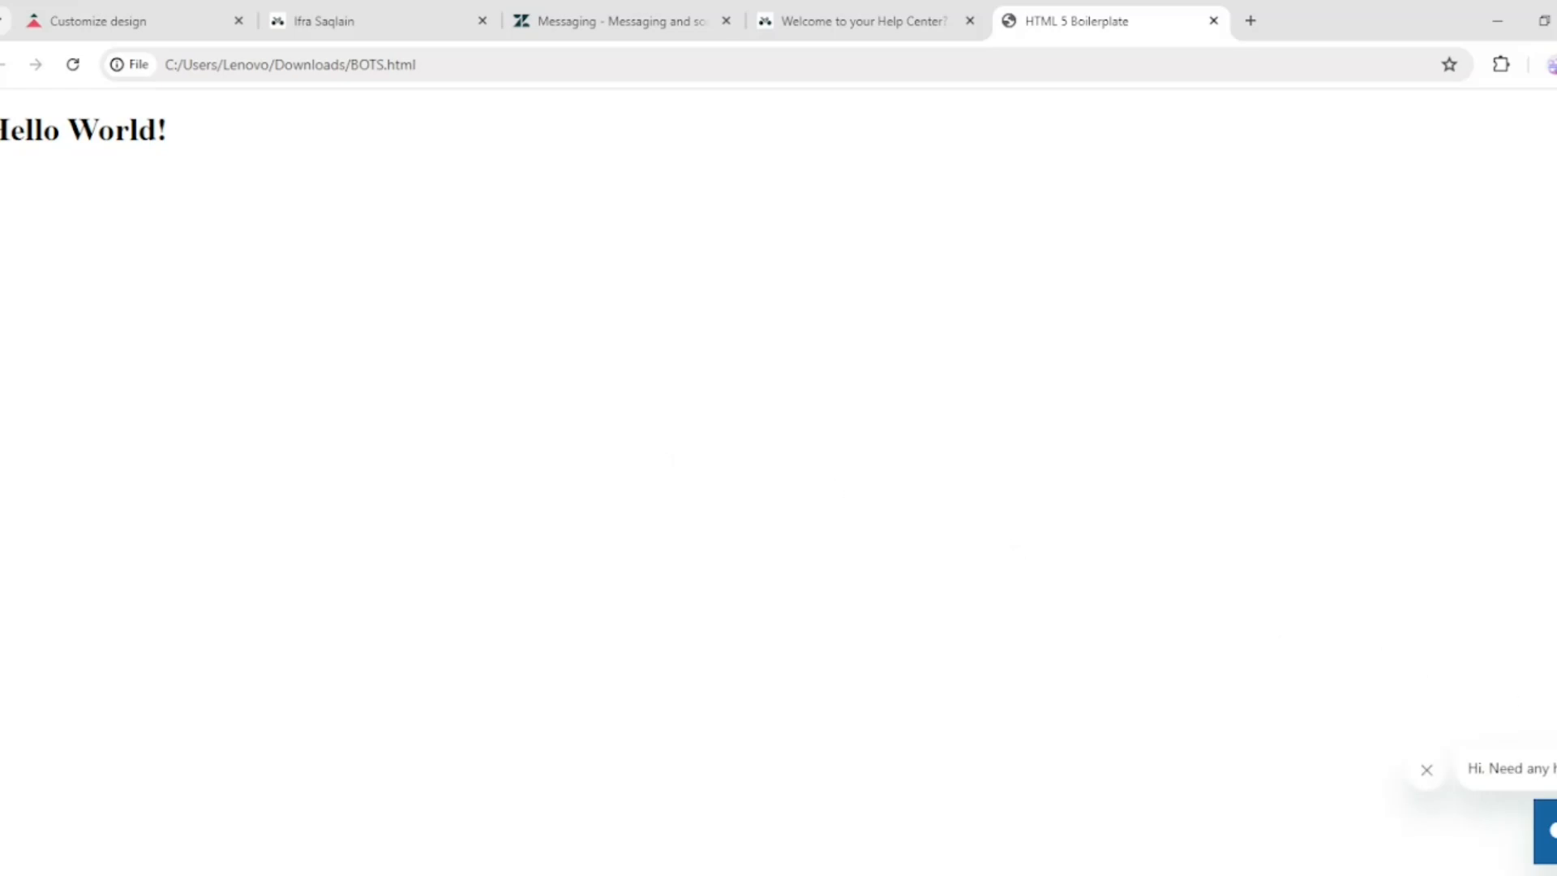
# Open the messaging widget on the local BOTS.html page and send the message help centre
pyautogui.click(1551, 832)
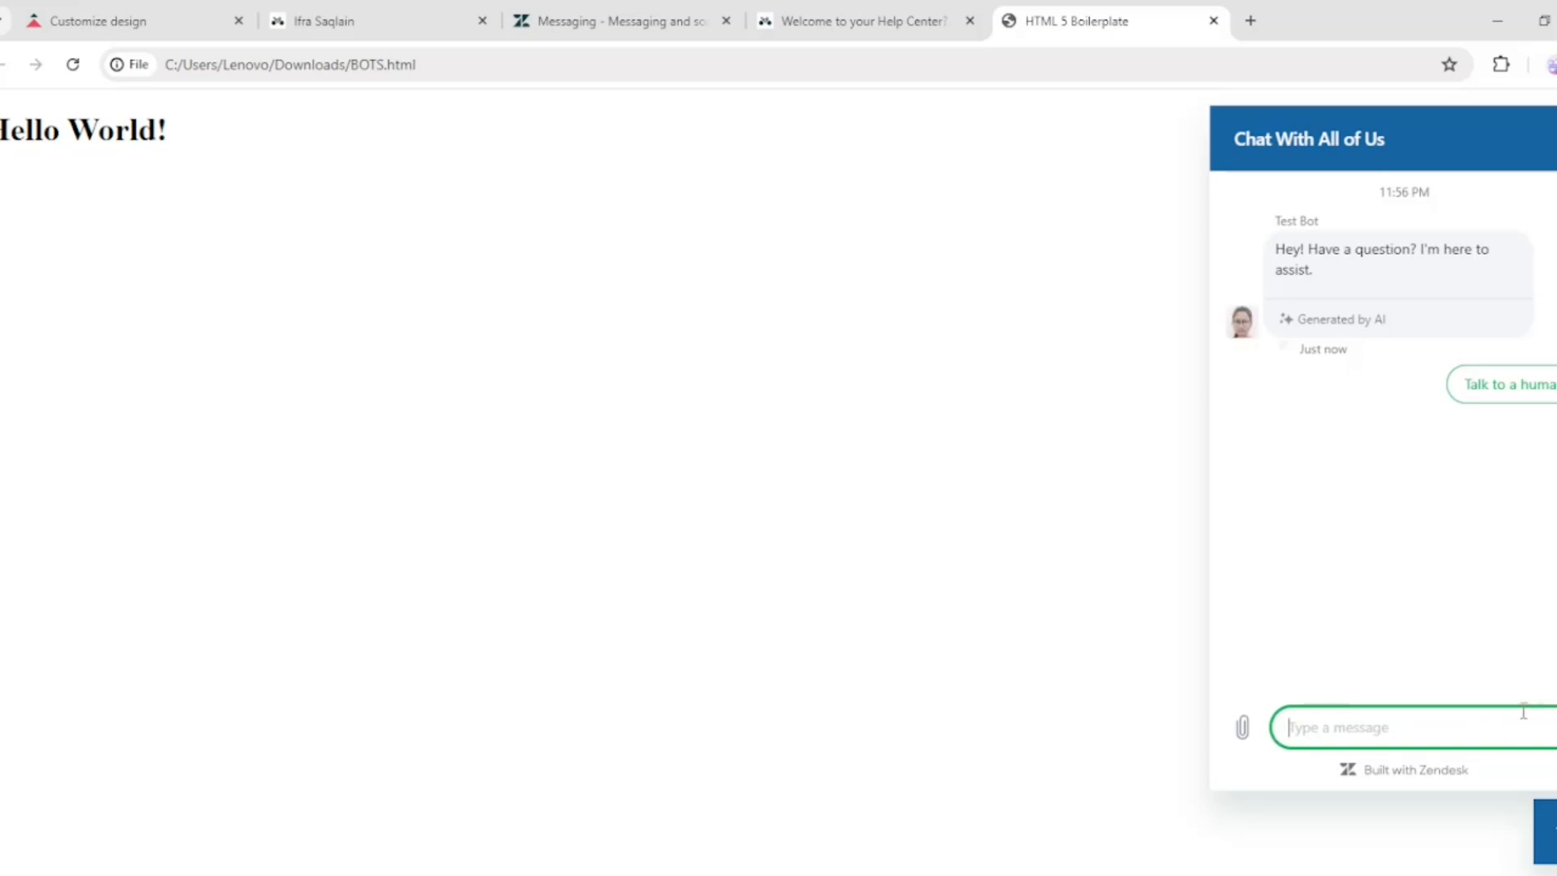
pyautogui.write('he')
pyautogui.write('lp c')
pyautogui.write('en')
pyautogui.write('ter')
pyautogui.press('Return')
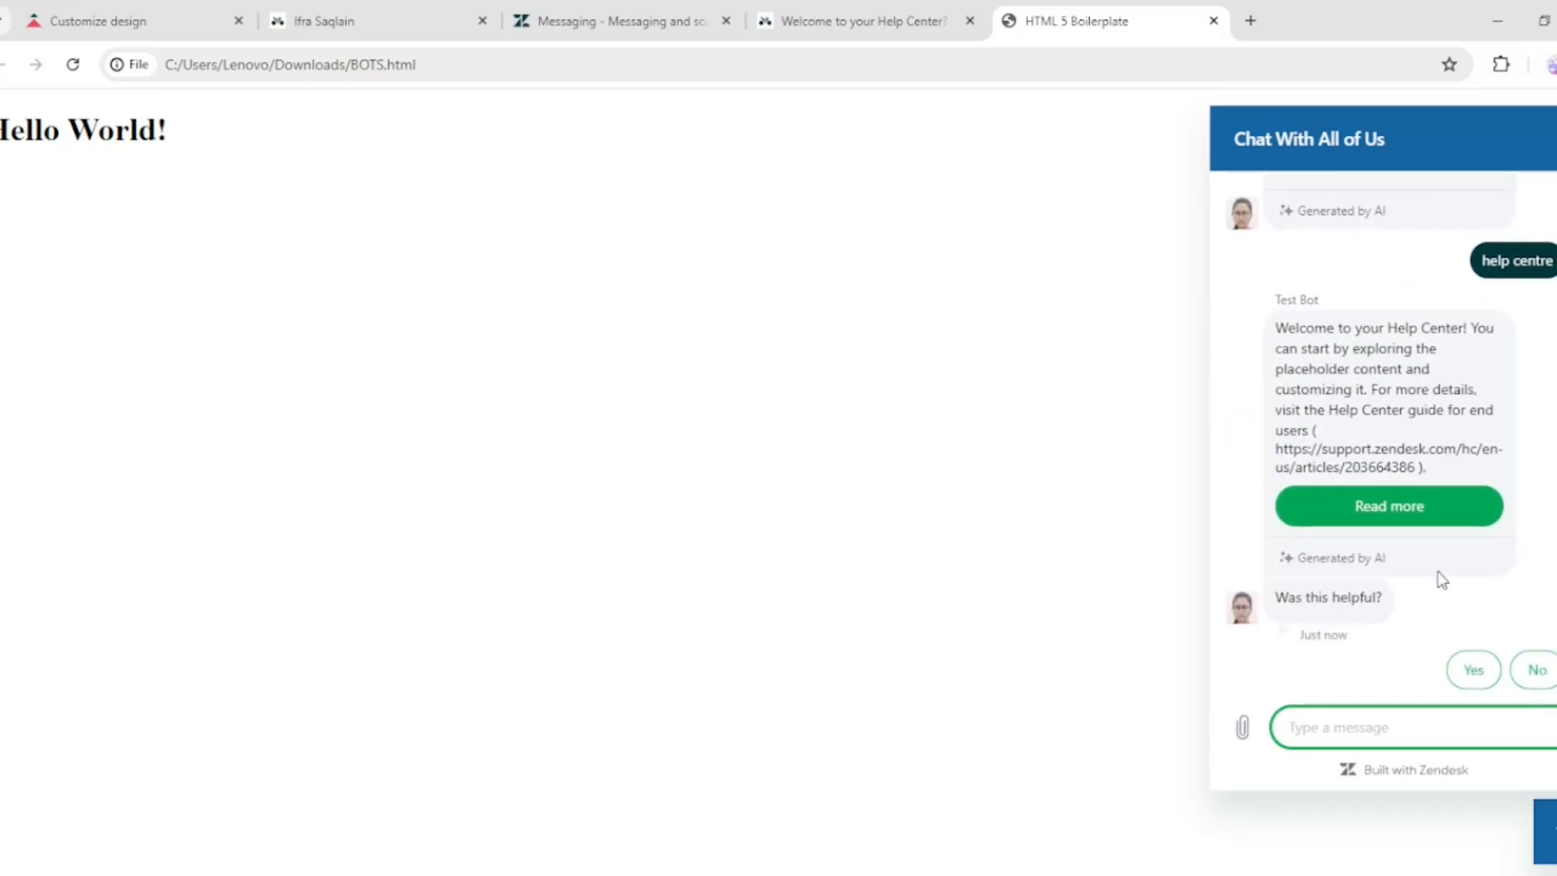
# Open the article linked by the bot's Read more button and view it
pyautogui.click(1407, 513)
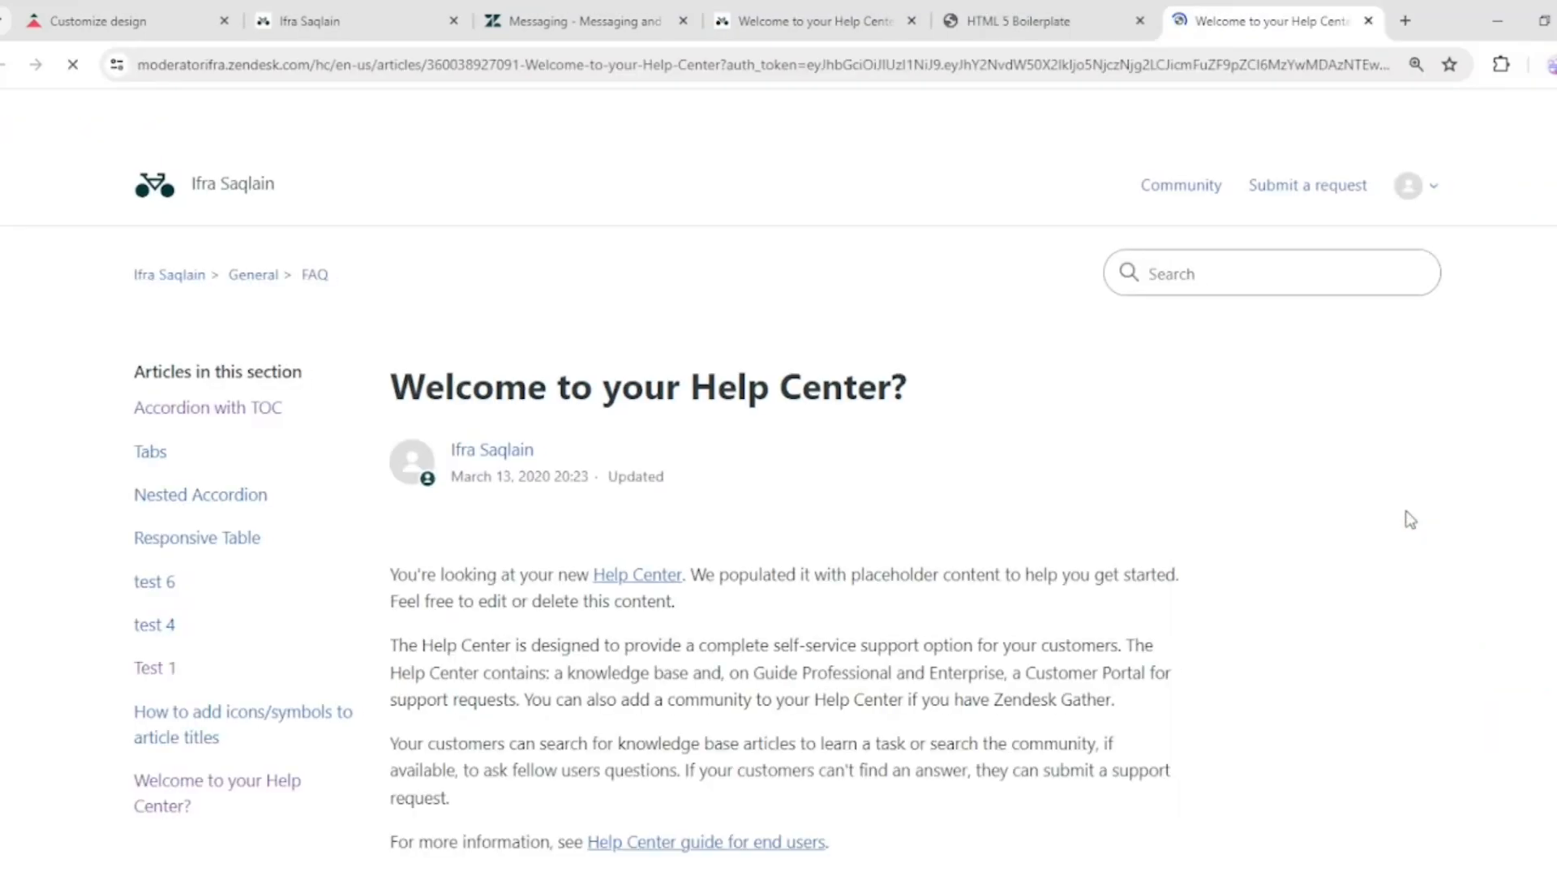
pyautogui.scroll(-5, 917, 584)
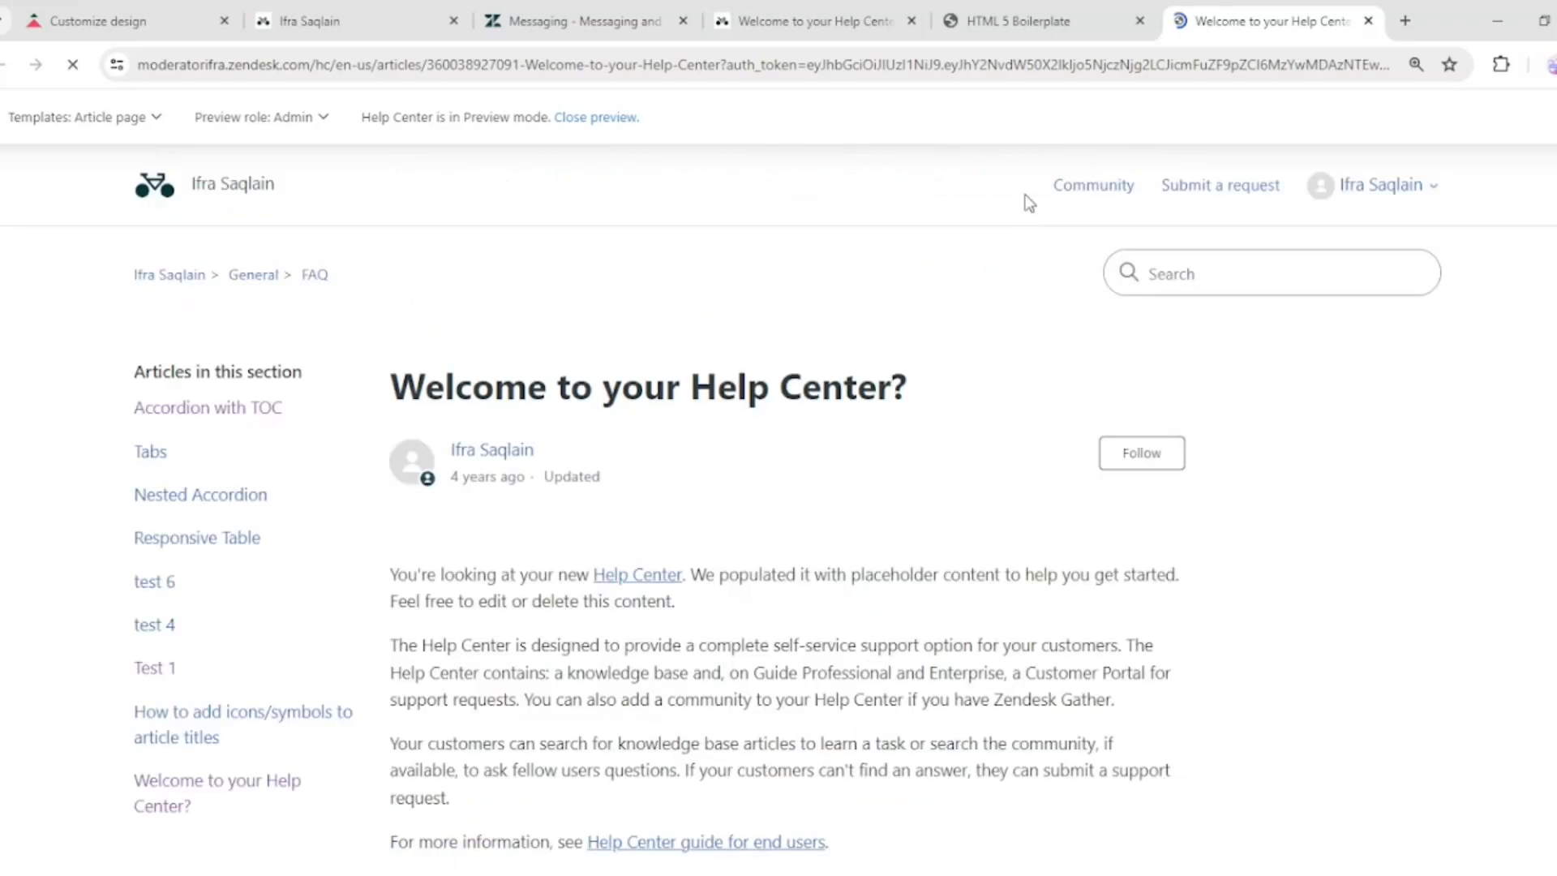
# Return to the BOTS.html tab and answer Yes to the bot's Was this helpful question
pyautogui.click(1049, 18)
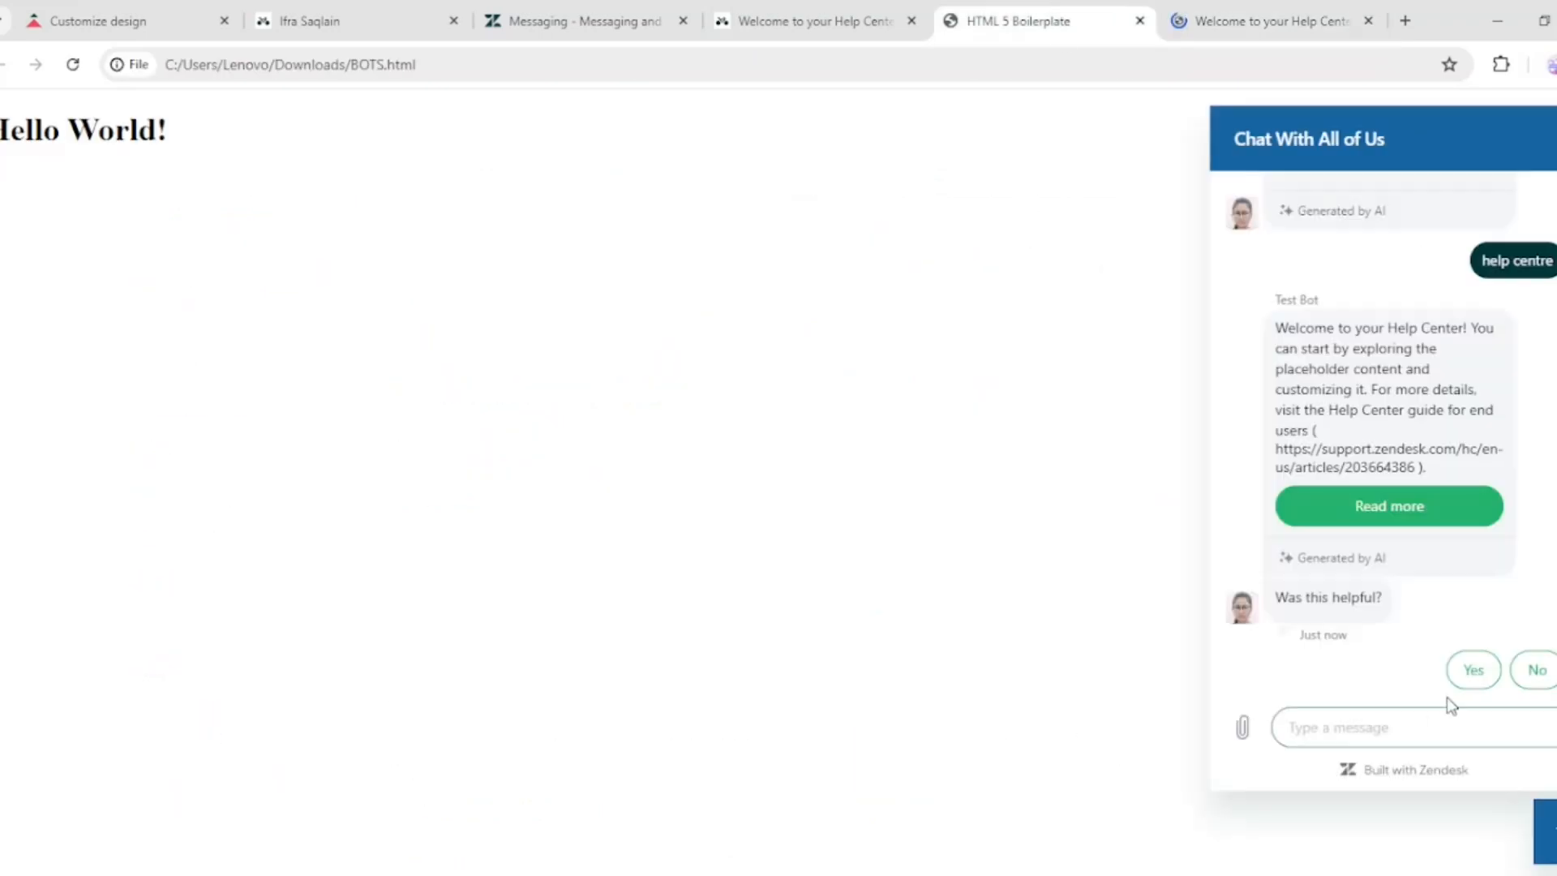
pyautogui.click(1473, 671)
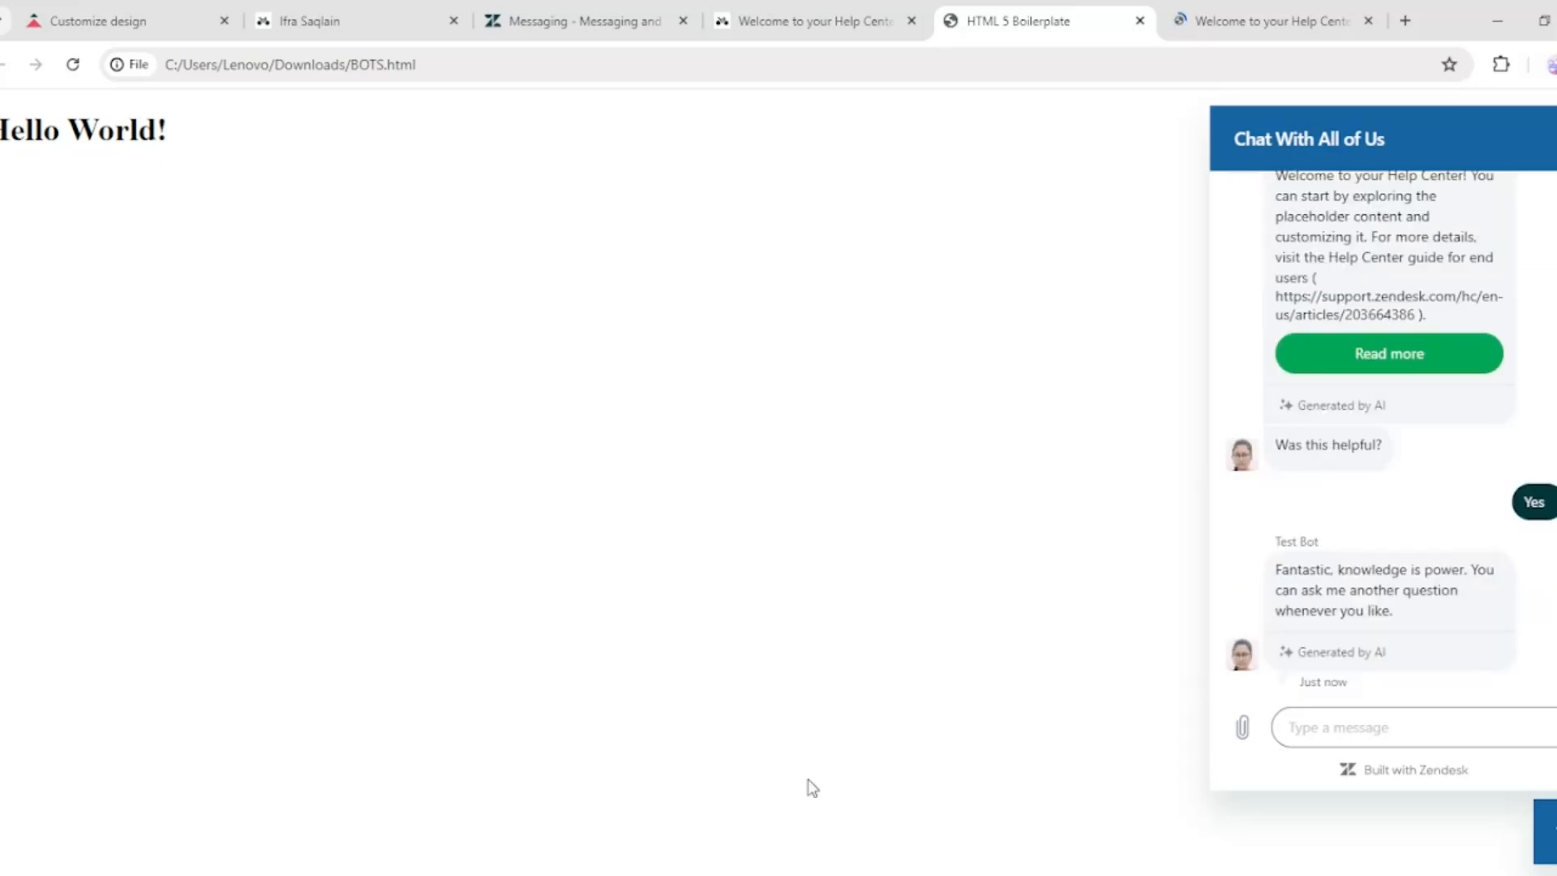
pyautogui.click(721, 875)
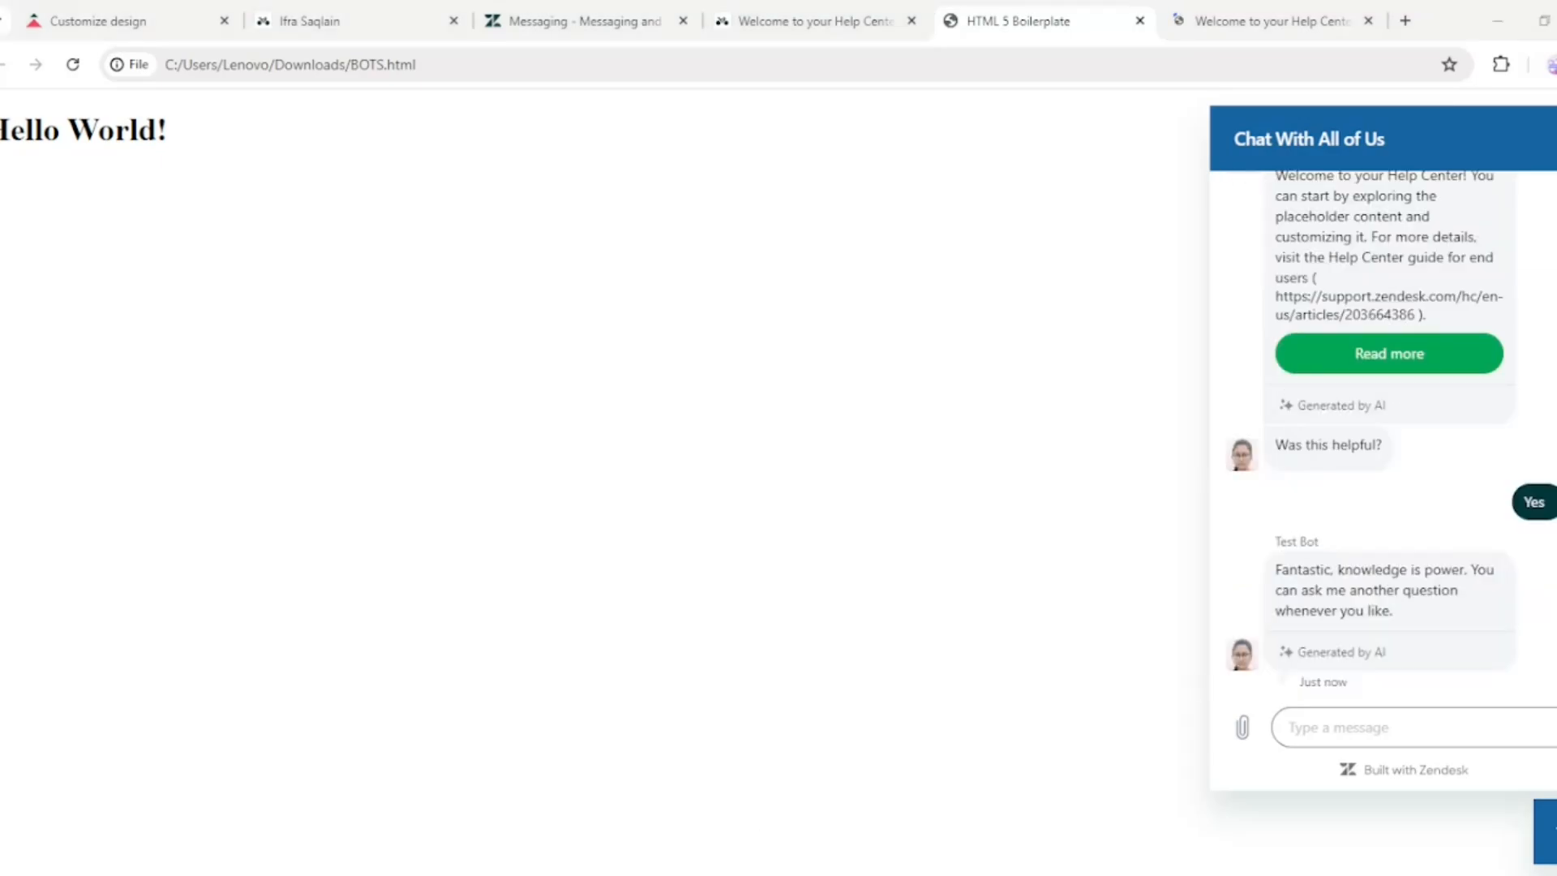